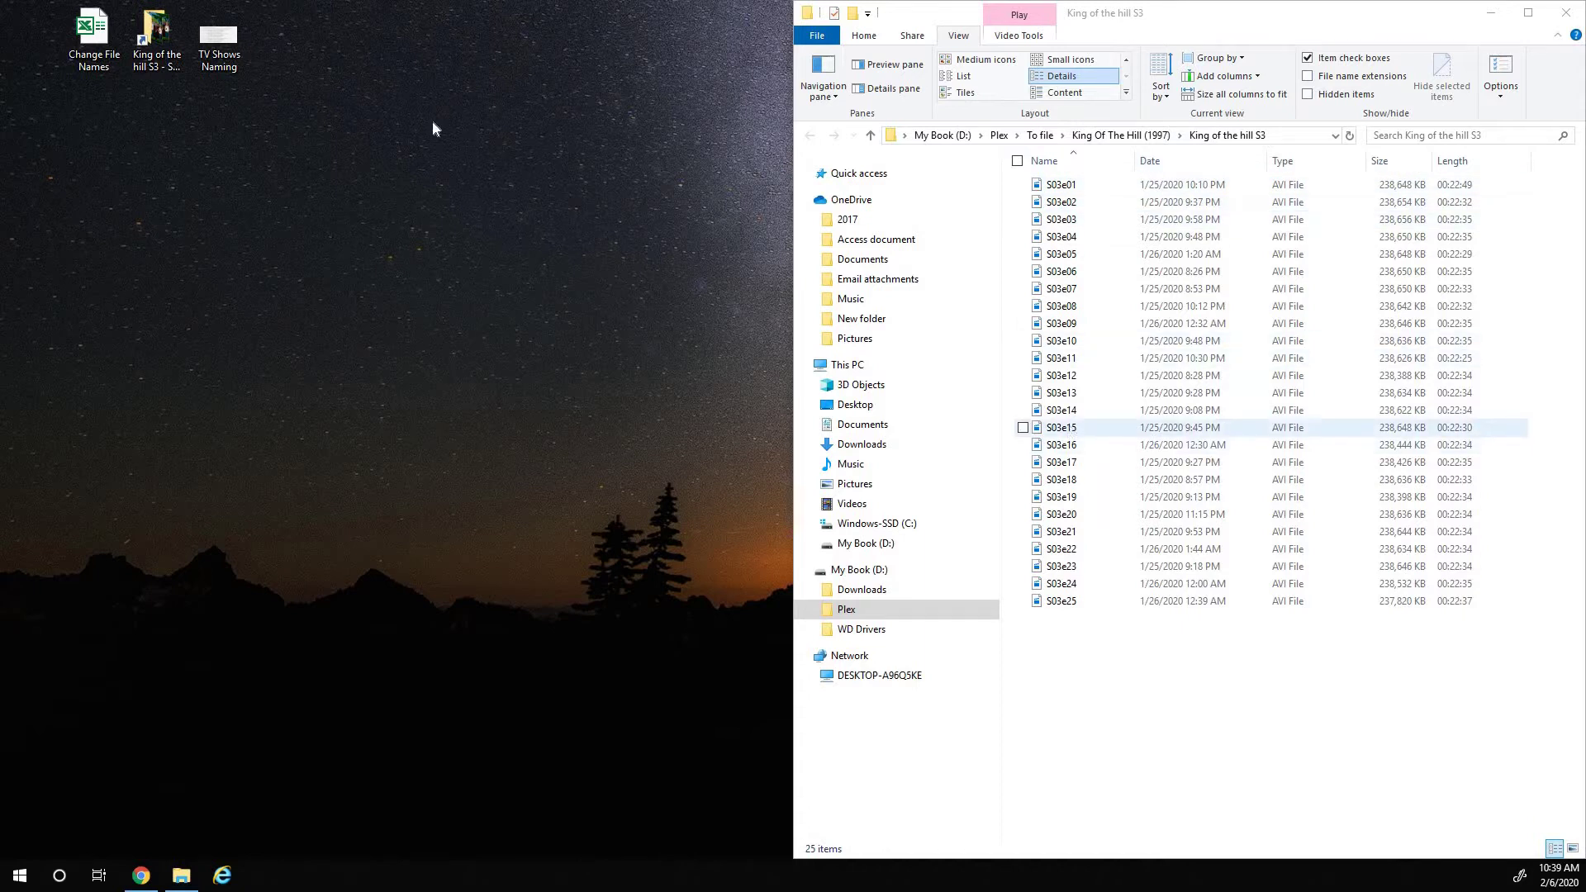
- Open the TV Shows Naming.JPG guide showing the ShowName - s01e01 - Episode Name.ext pattern
double_click(232, 43)
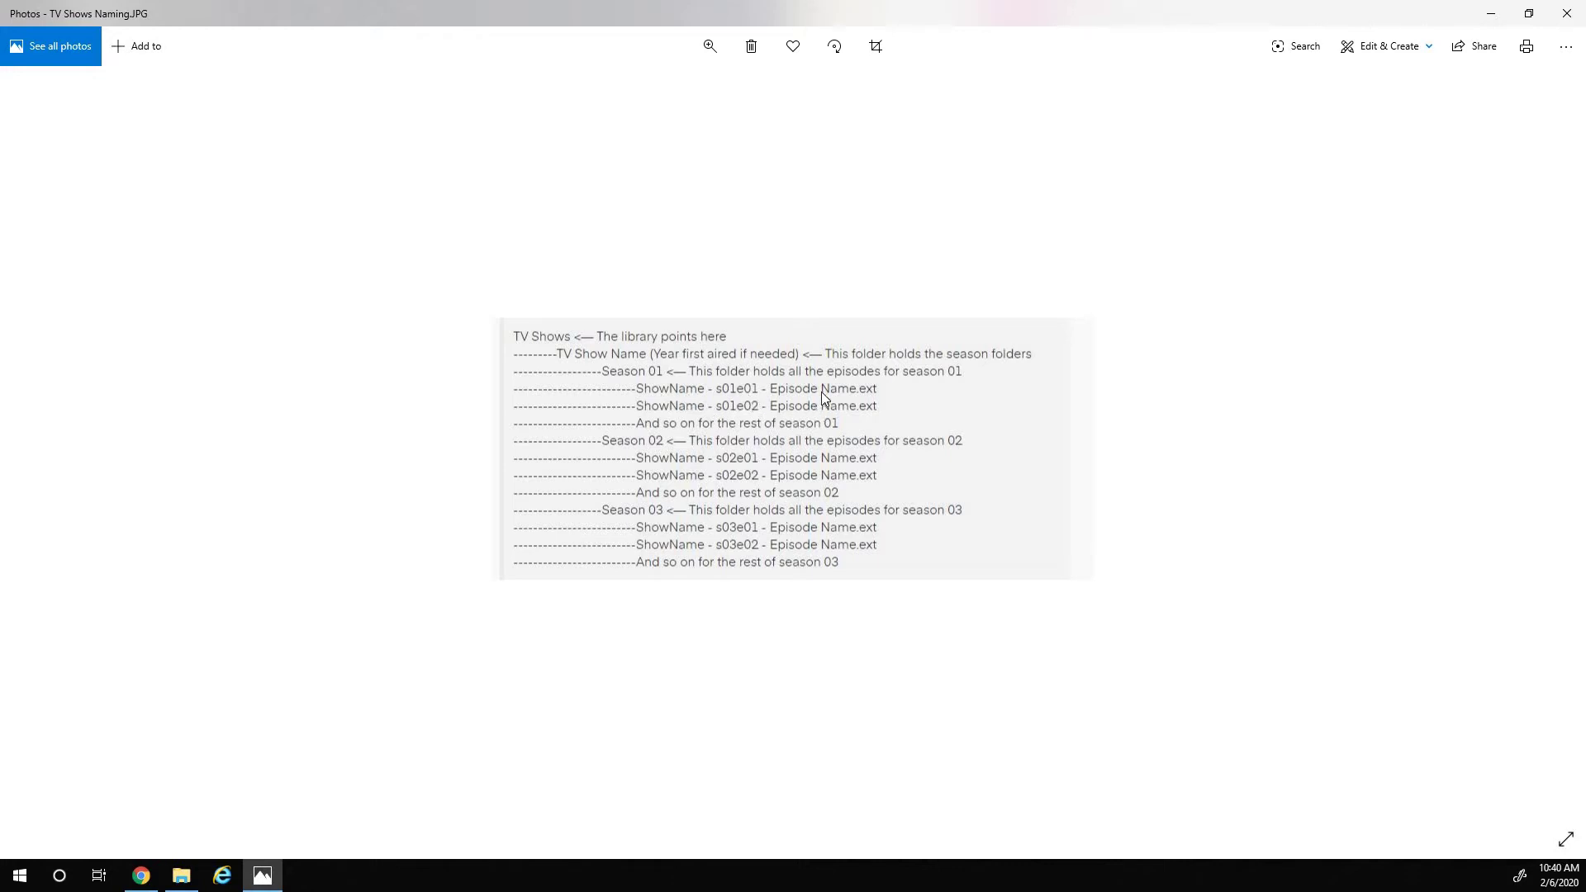
- Open the Change File Names workbook maximized on its File Converter sheet
click(1491, 14)
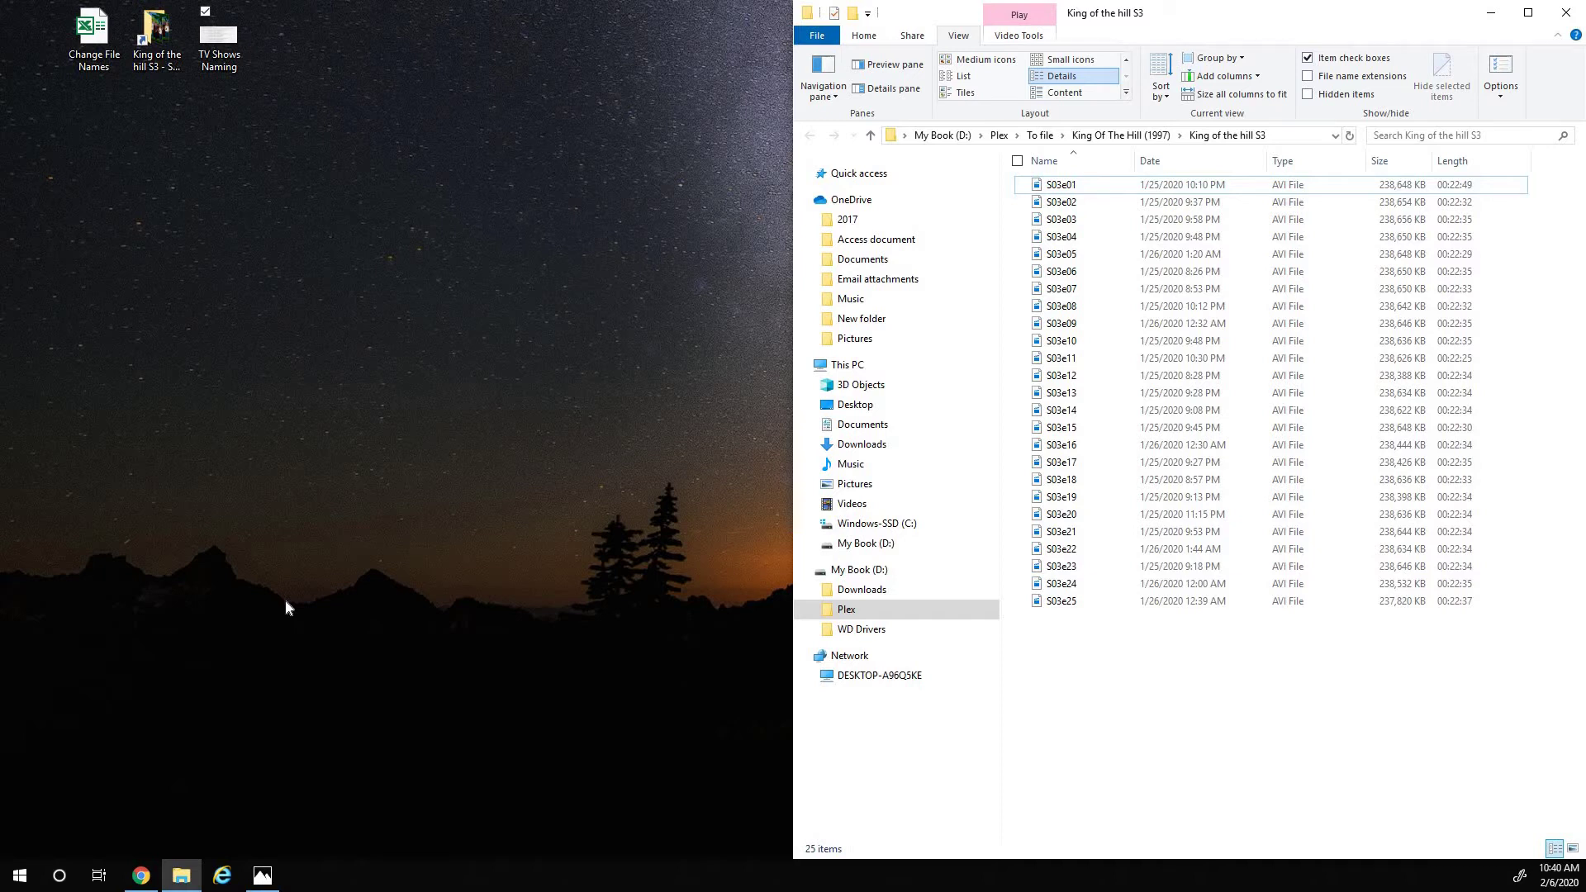
click(108, 45)
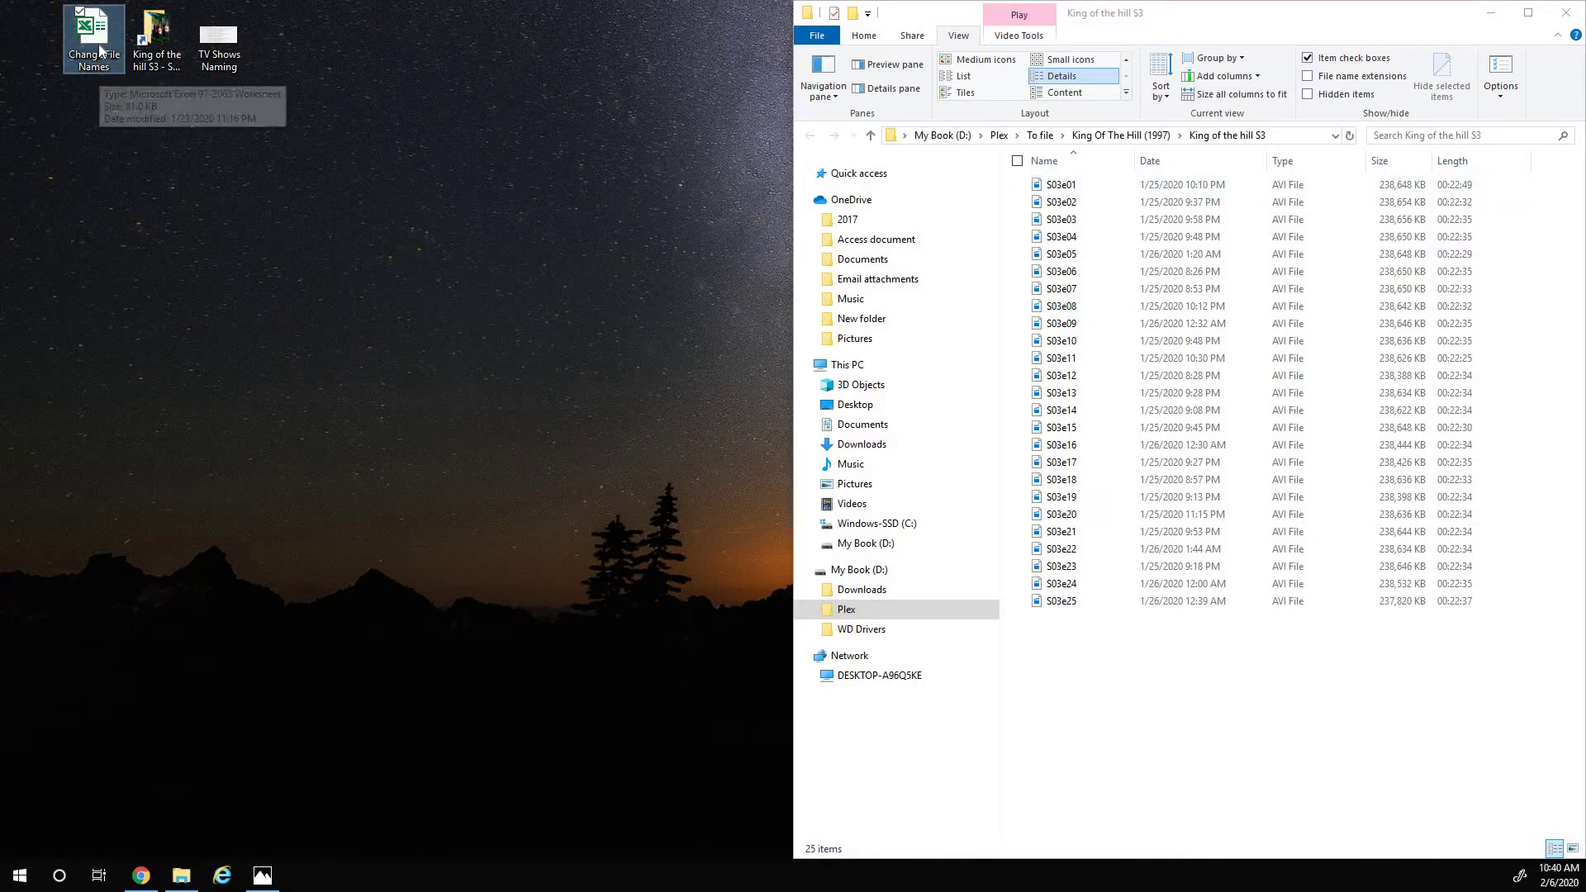
key(Return)
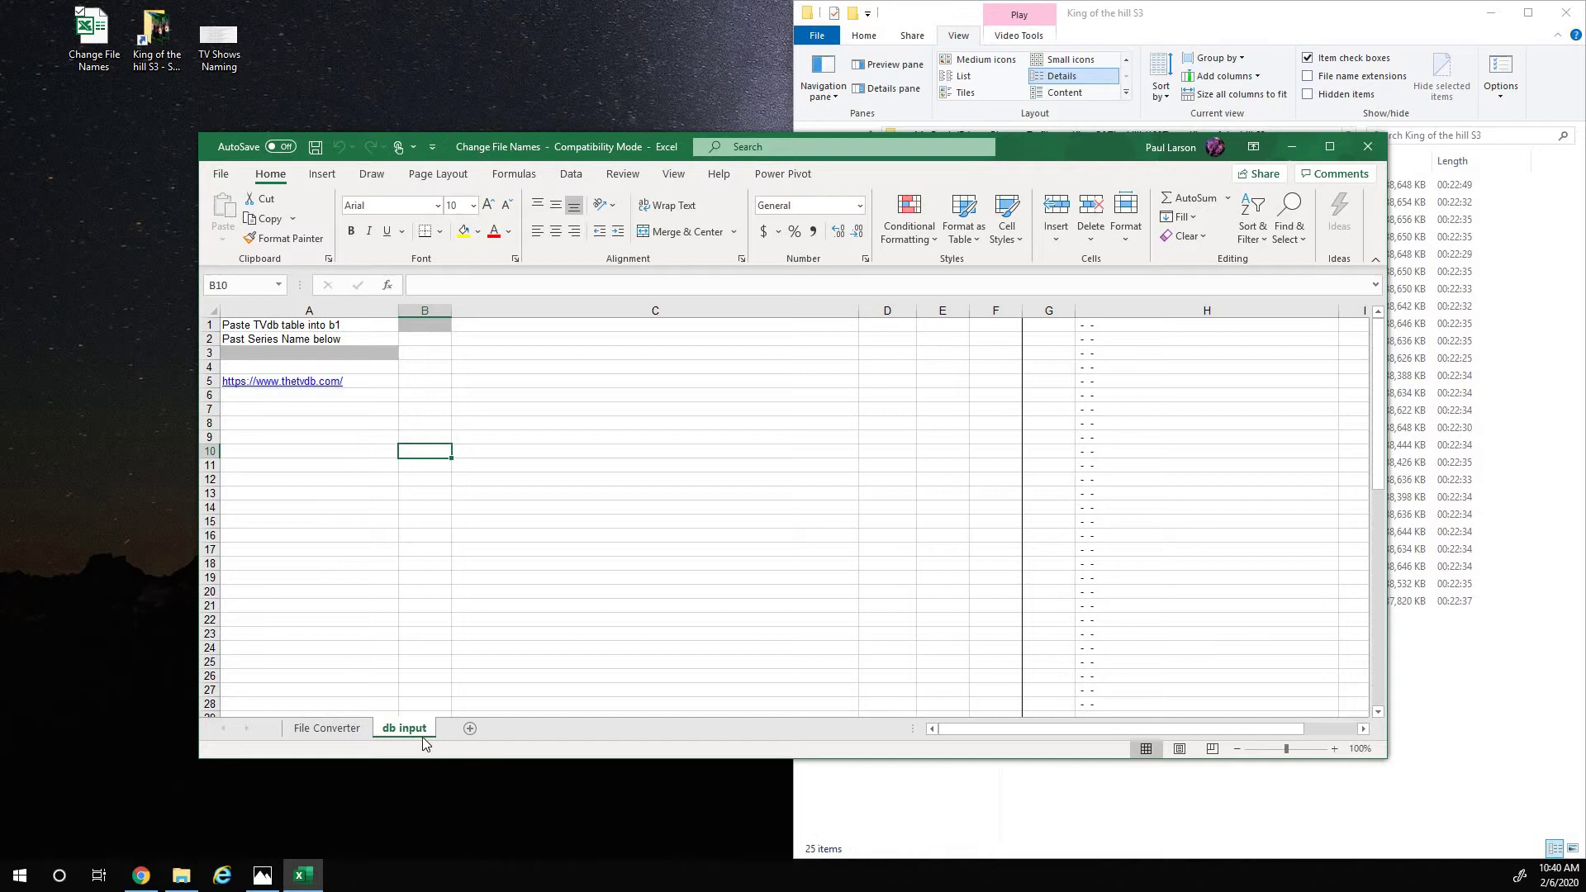
click(344, 730)
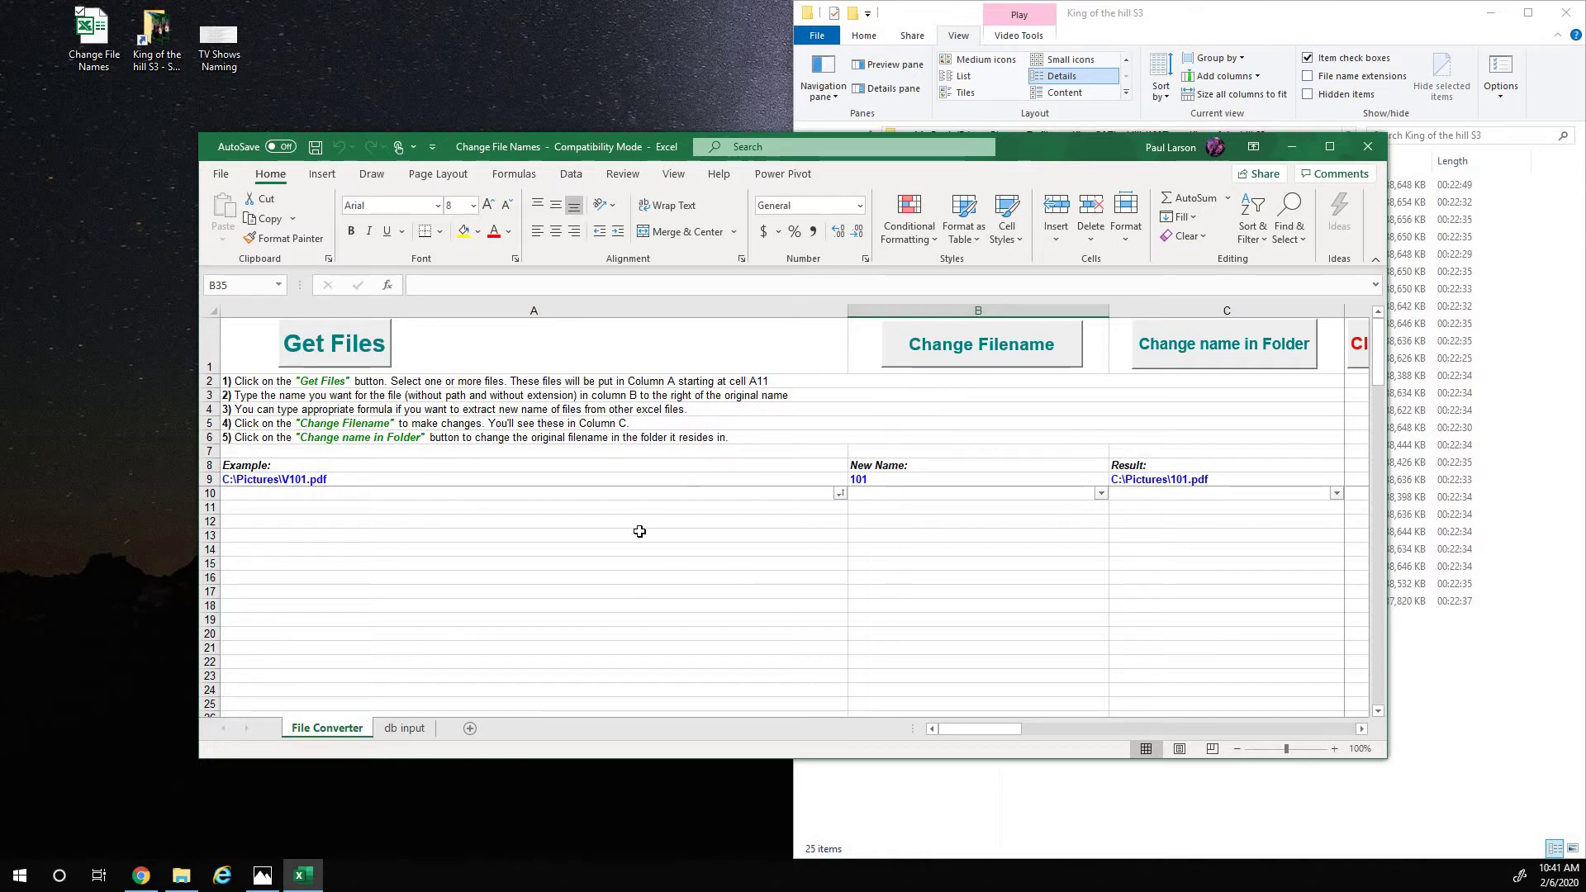
click(1328, 146)
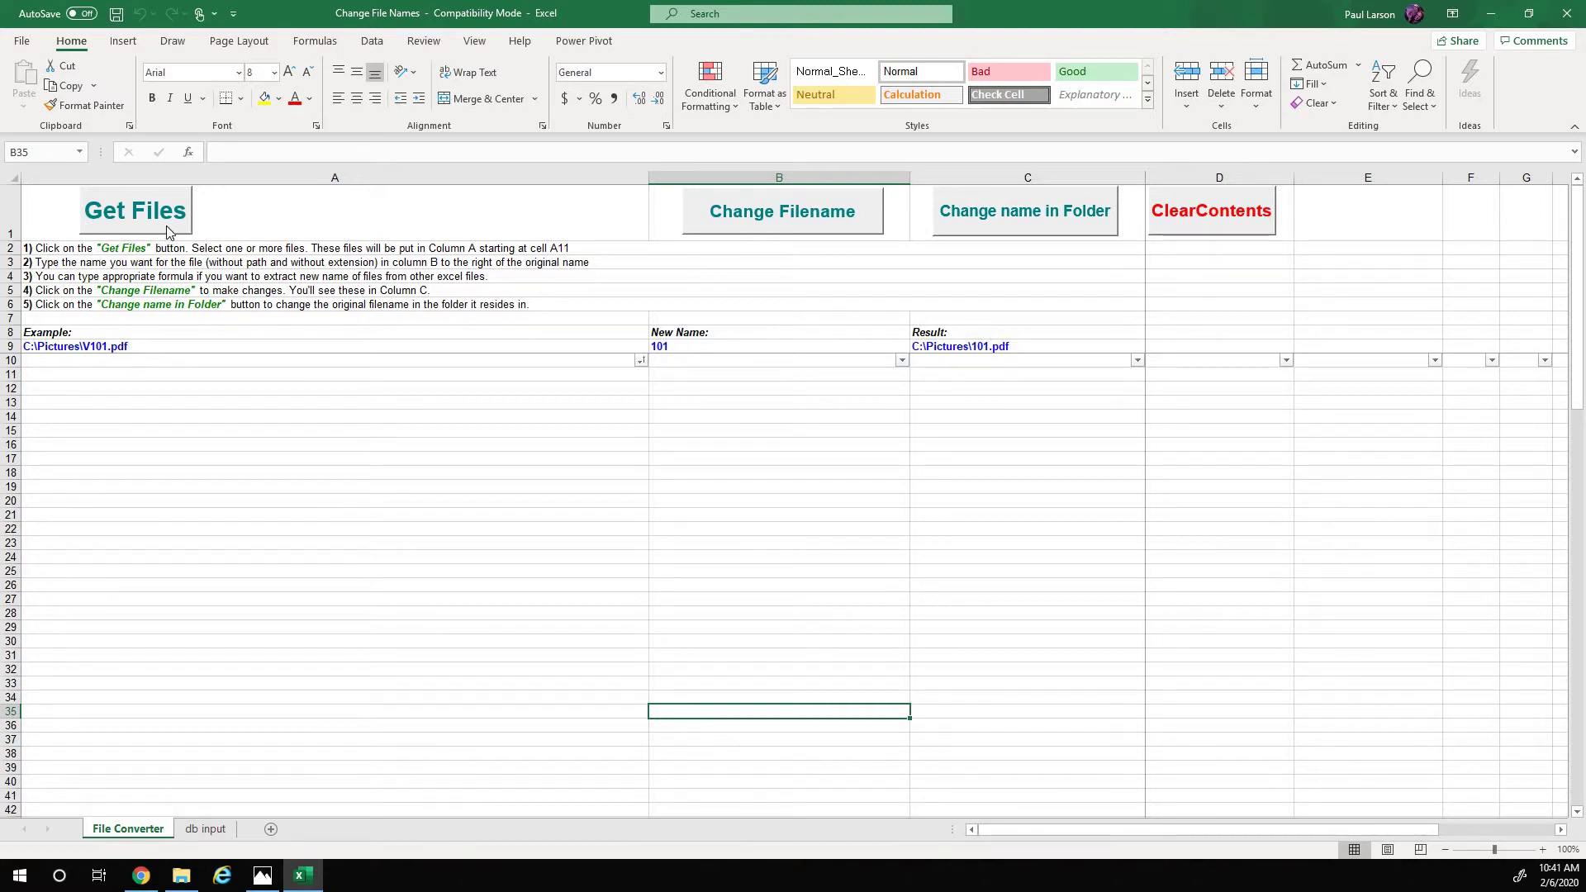
- Load all 25 .avi episodes from the King of the hill S3 folder into column A via Get Files
click(166, 225)
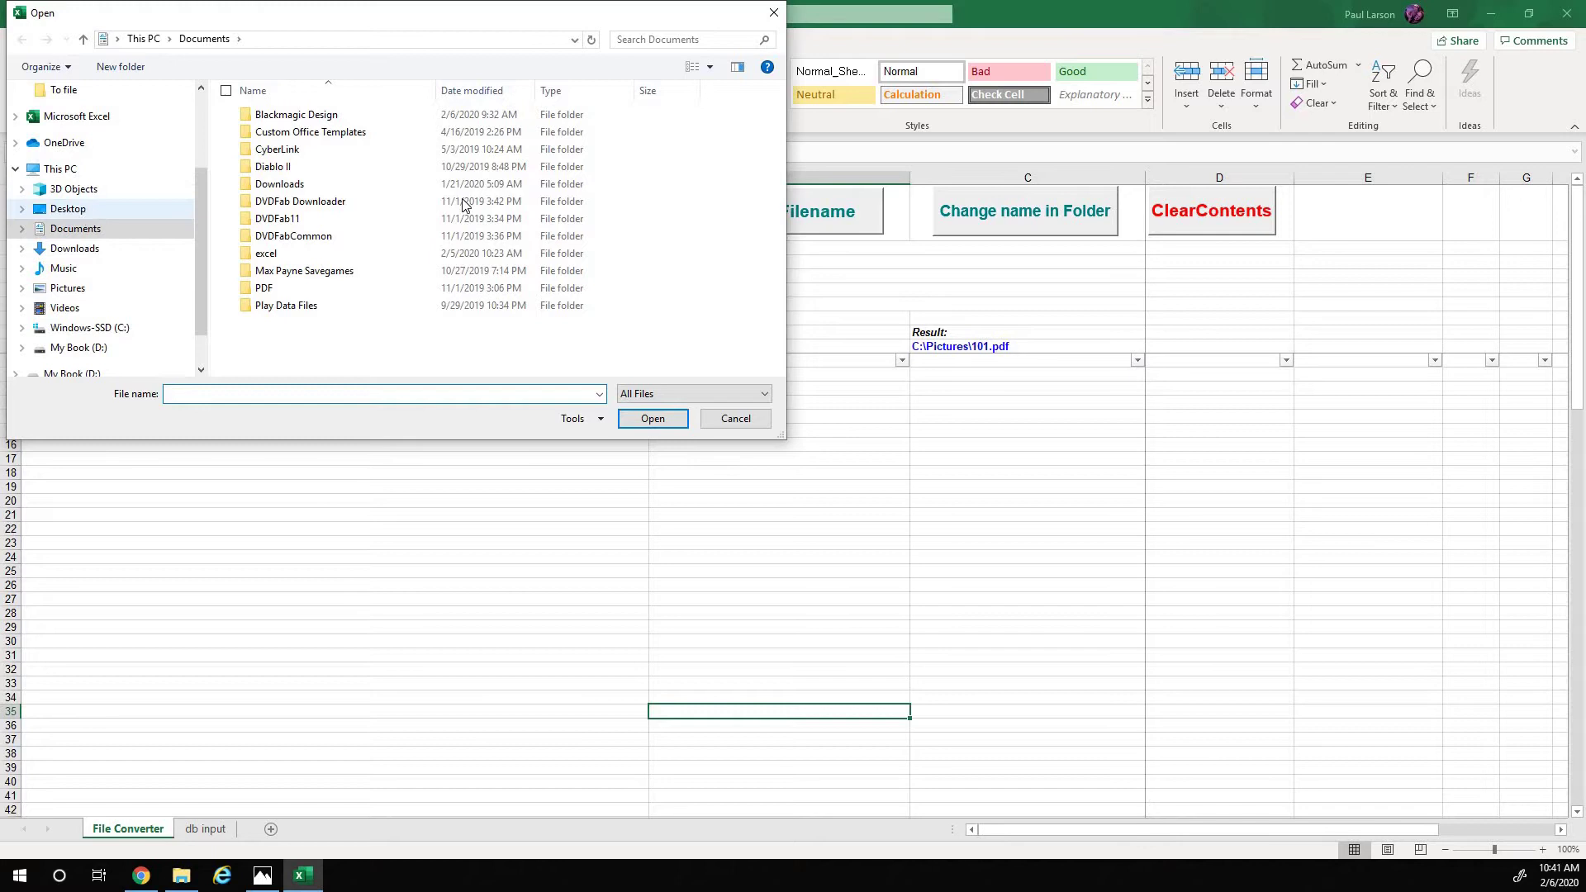
click(324, 204)
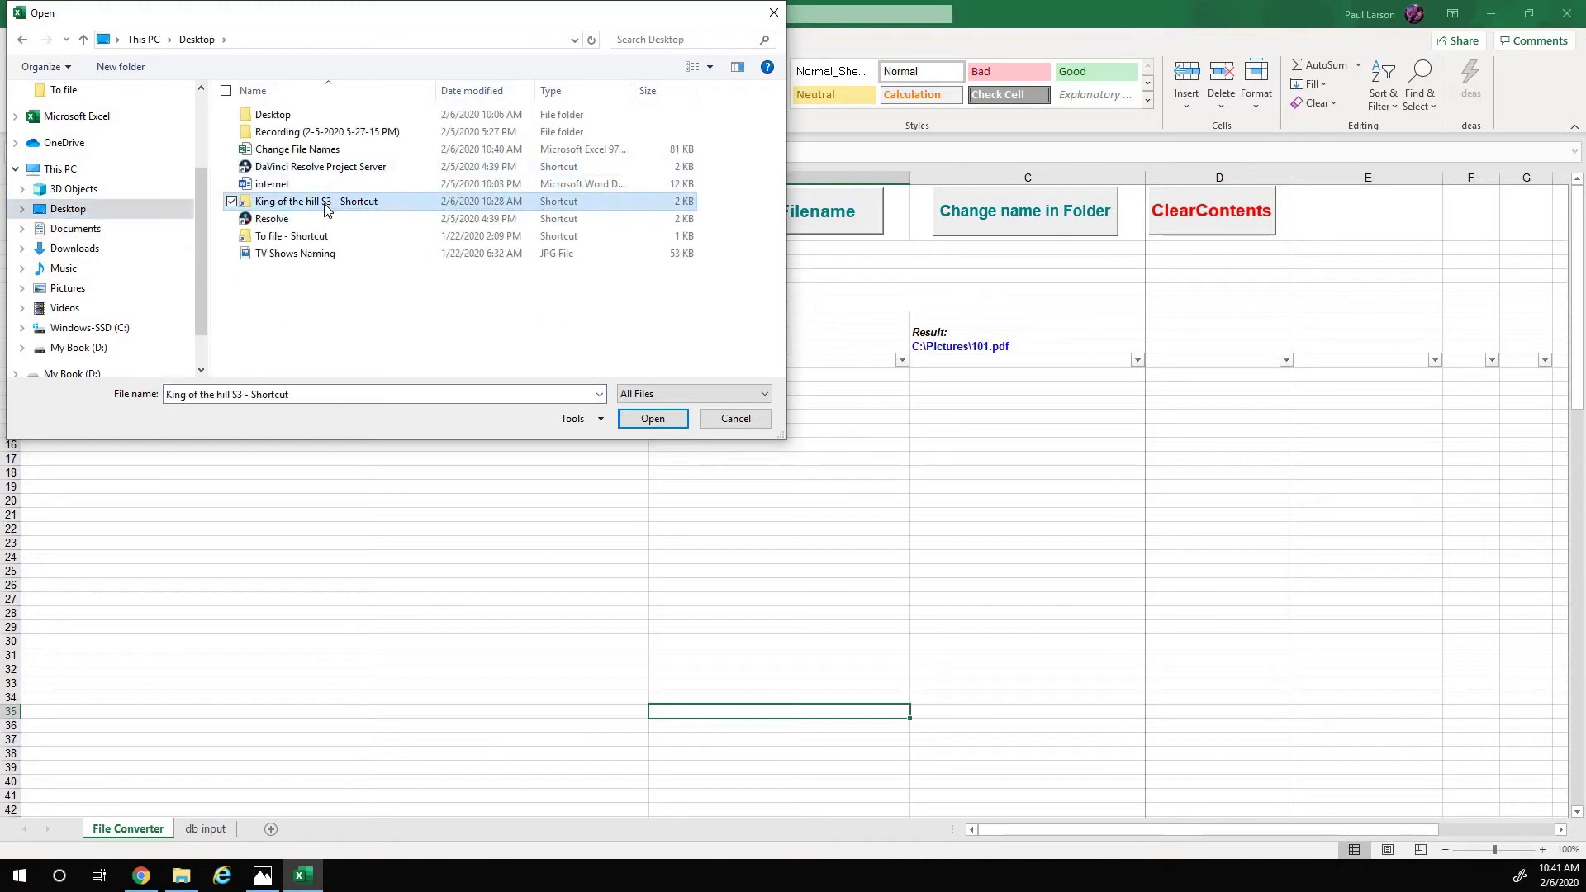
double_click(325, 204)
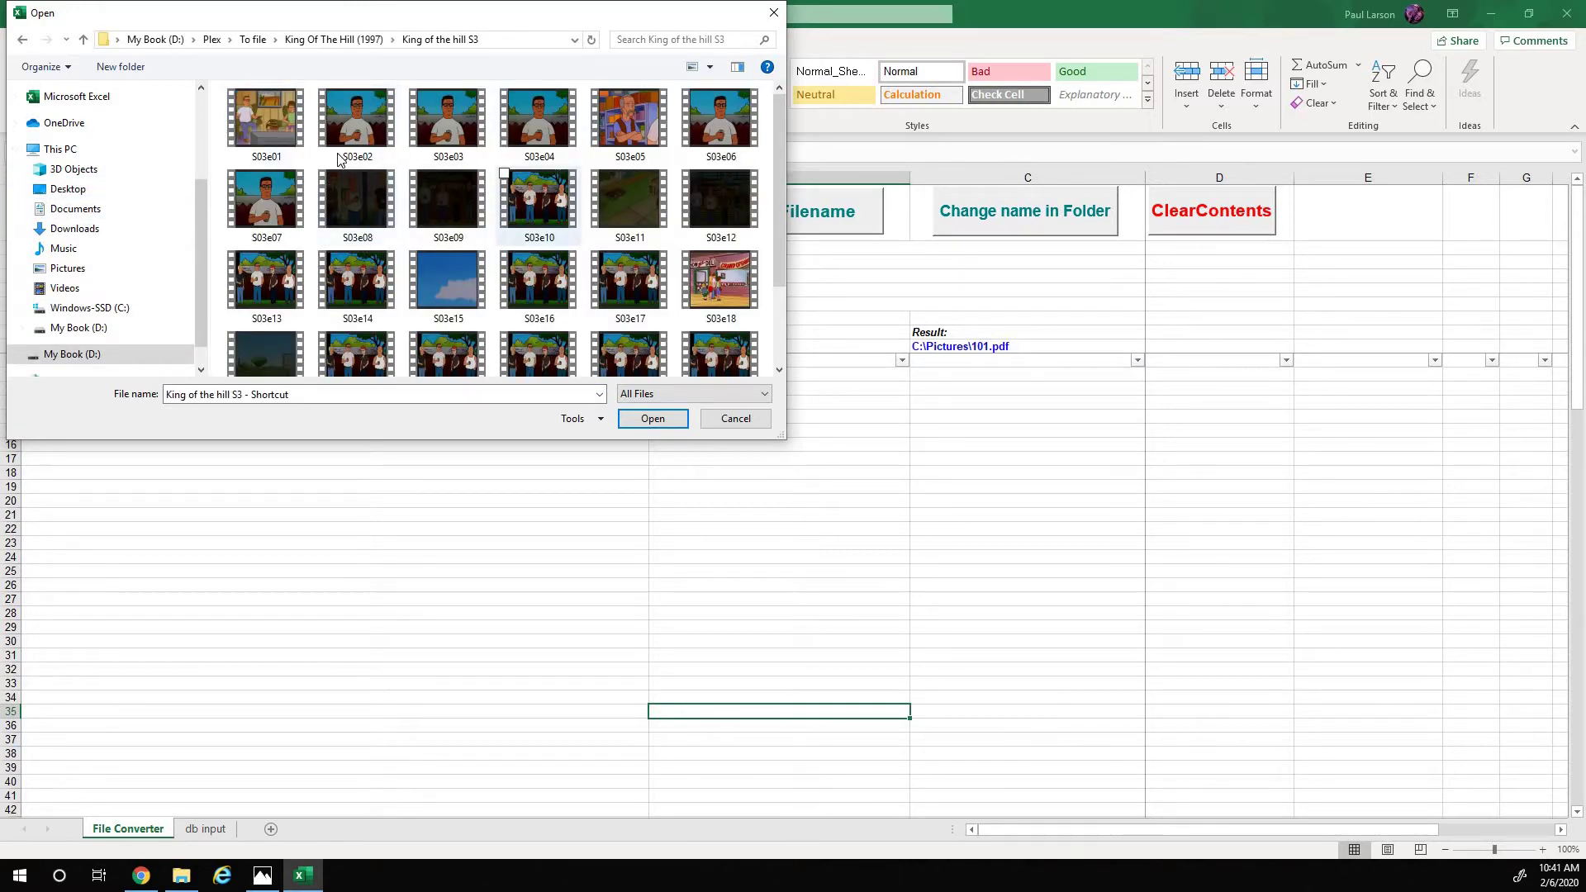
click(266, 120)
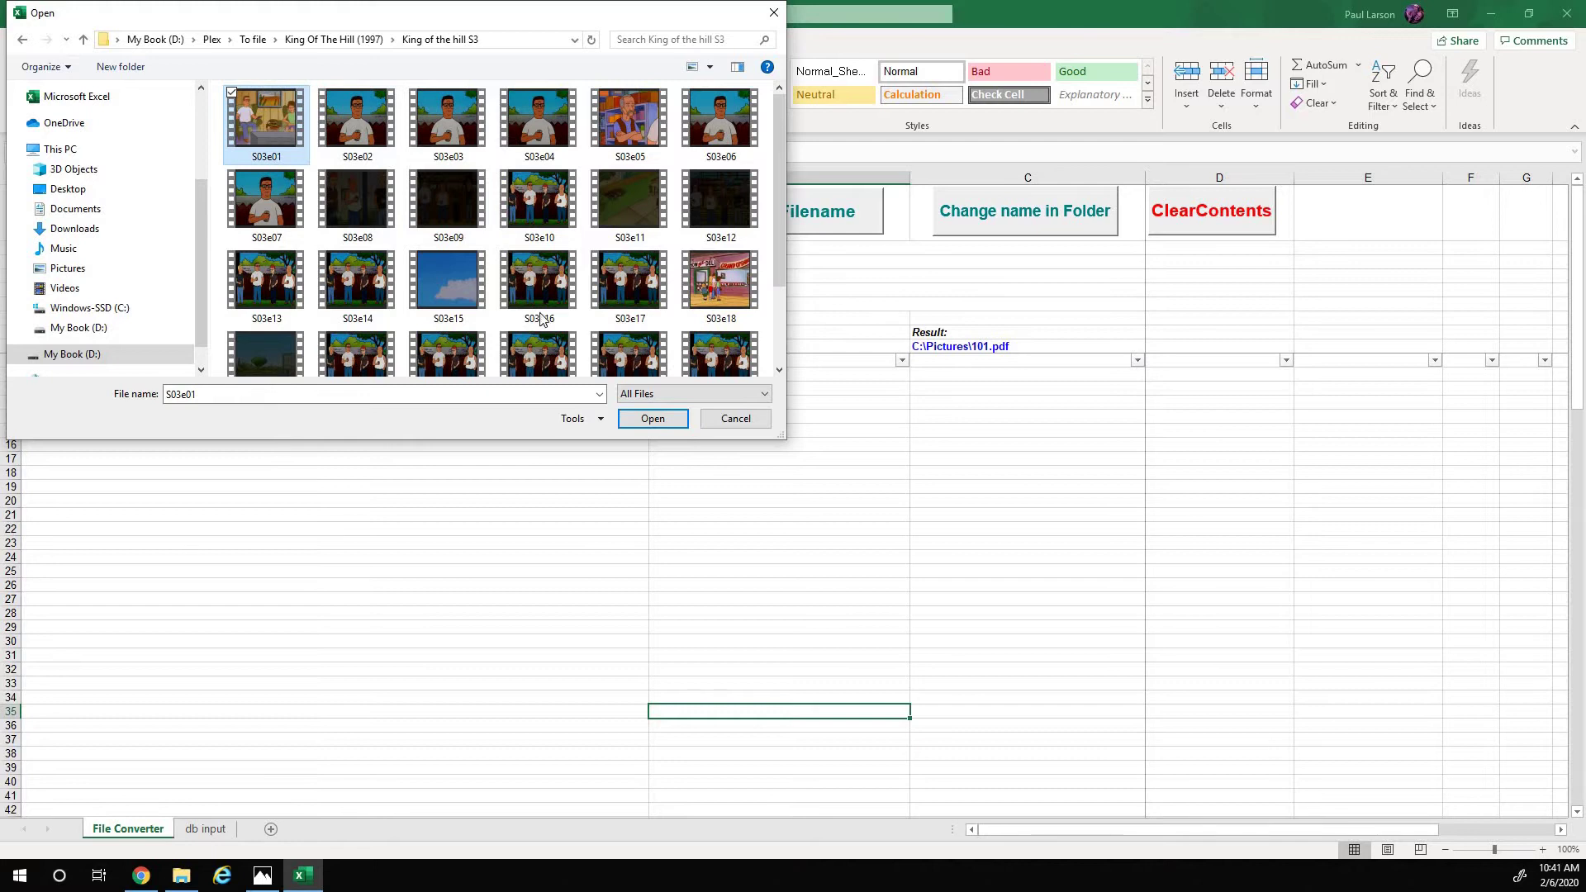
key(ctrl+a)
click(641, 419)
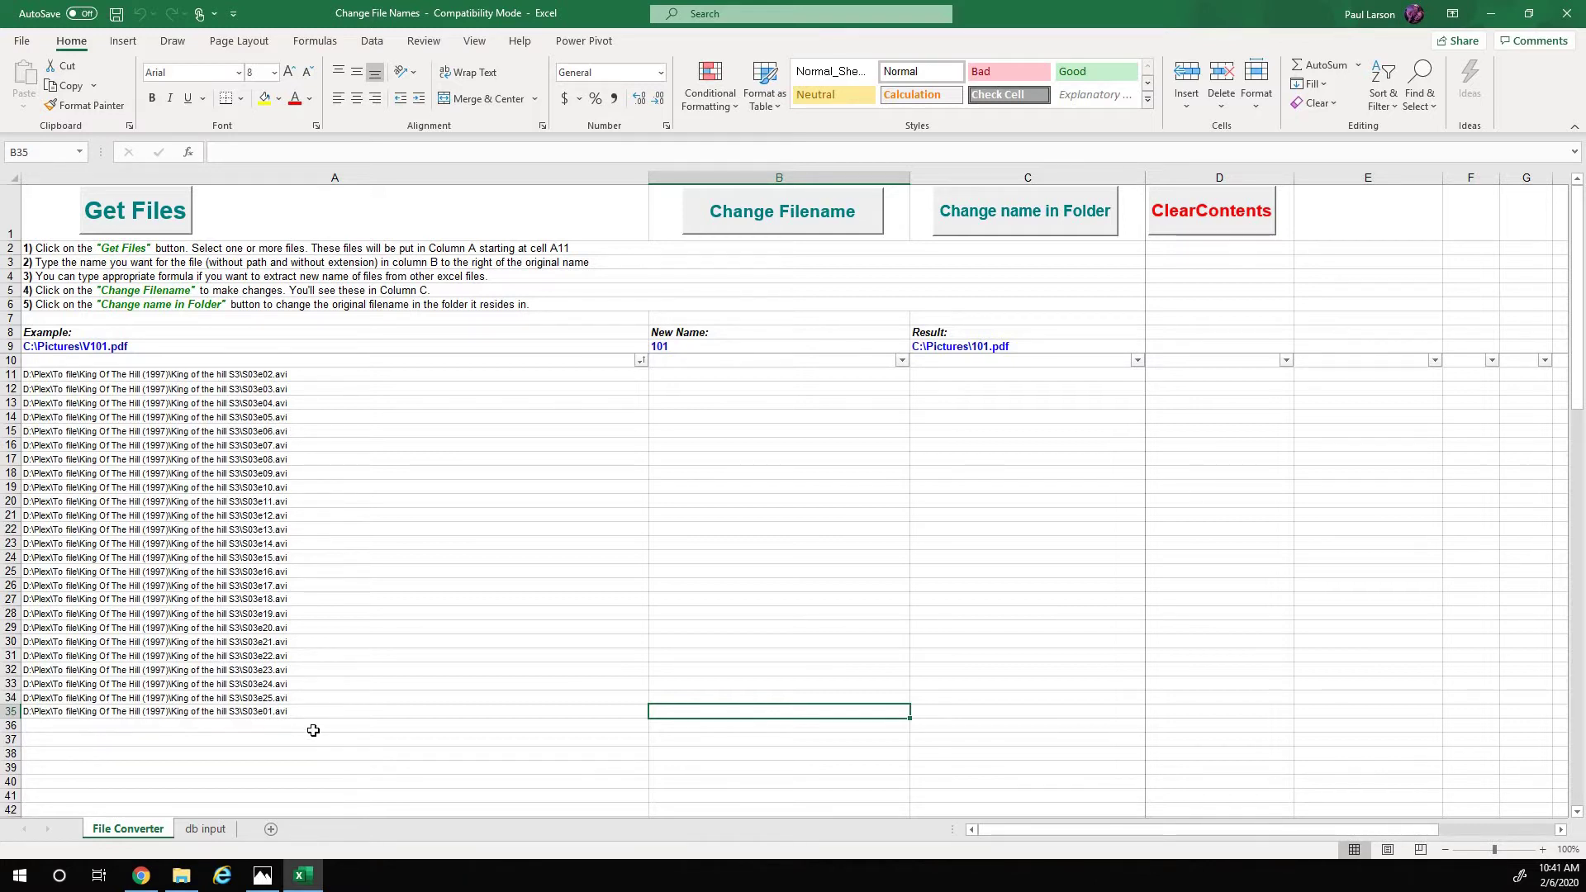
- Sort the column A episode paths A to Z, then switch to the db input sheet
click(641, 360)
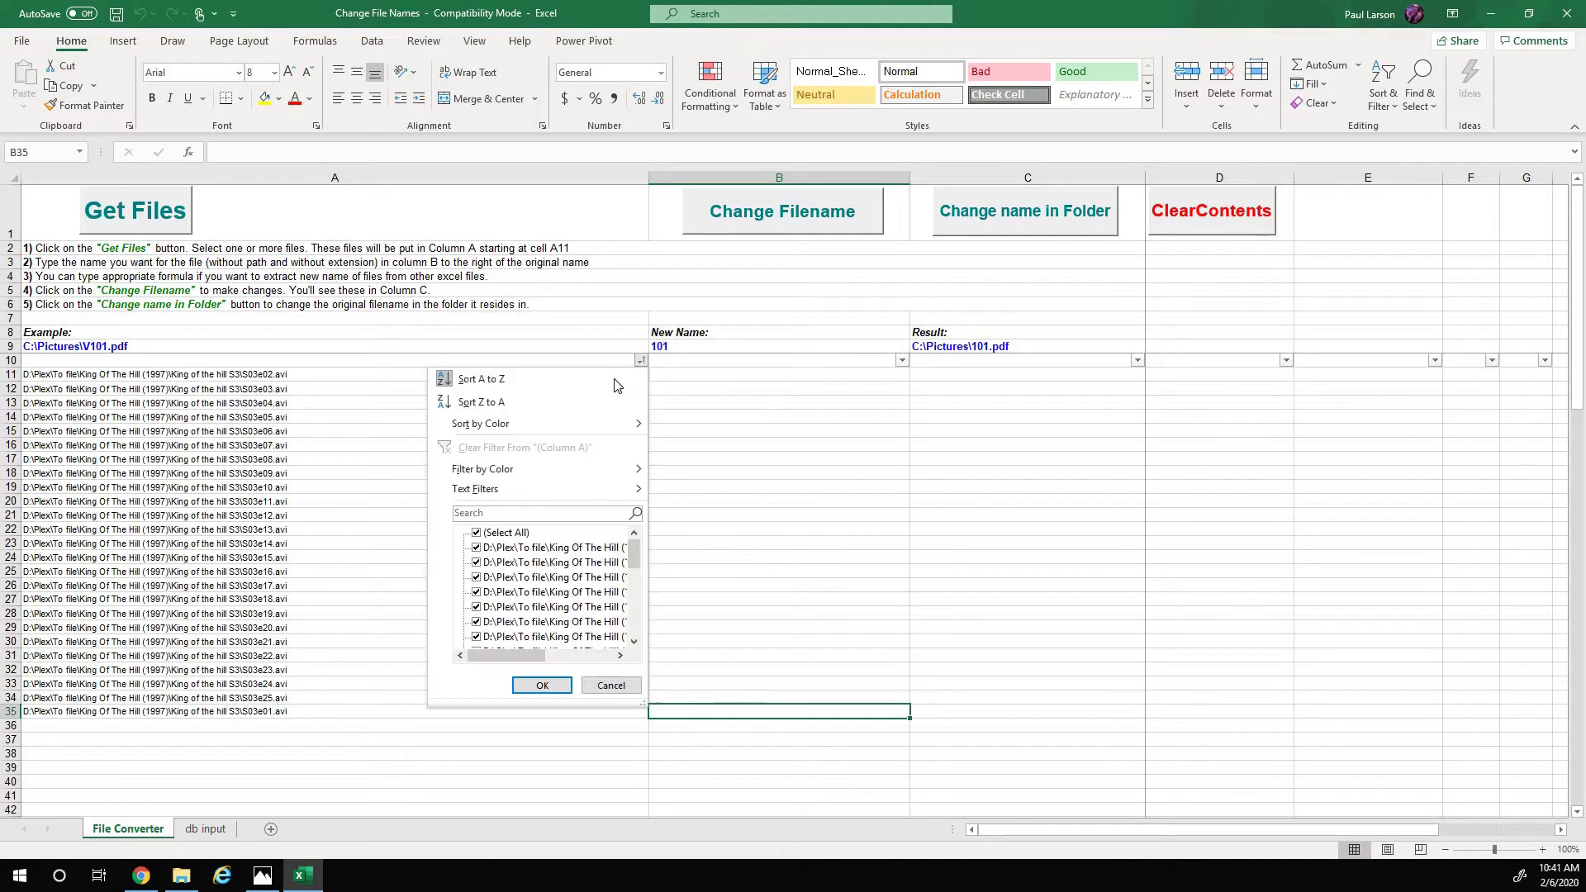
click(496, 384)
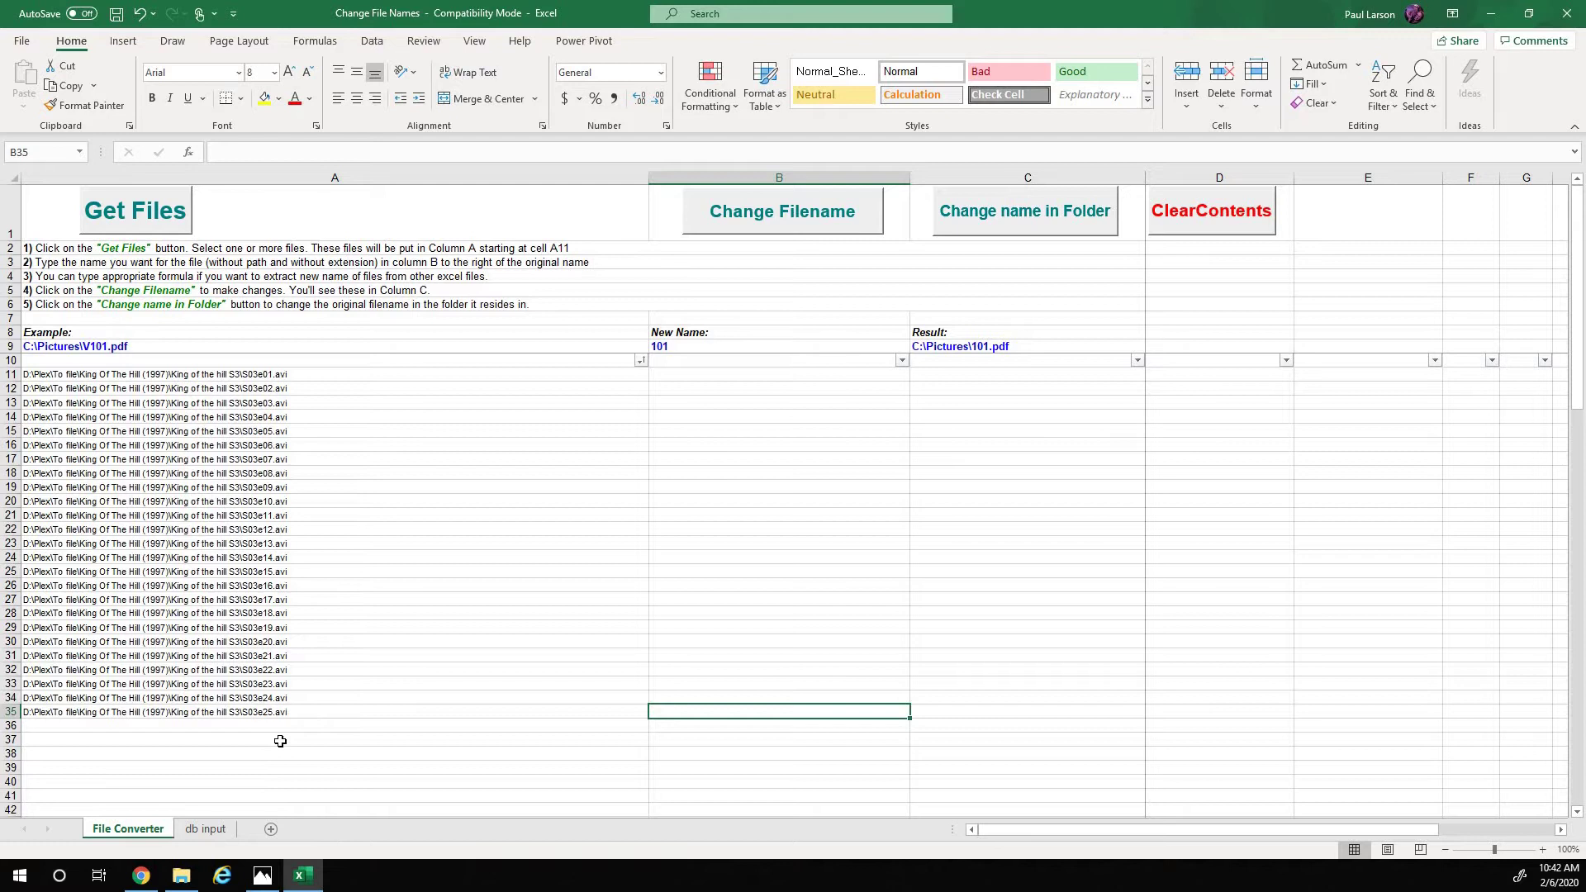
click(206, 829)
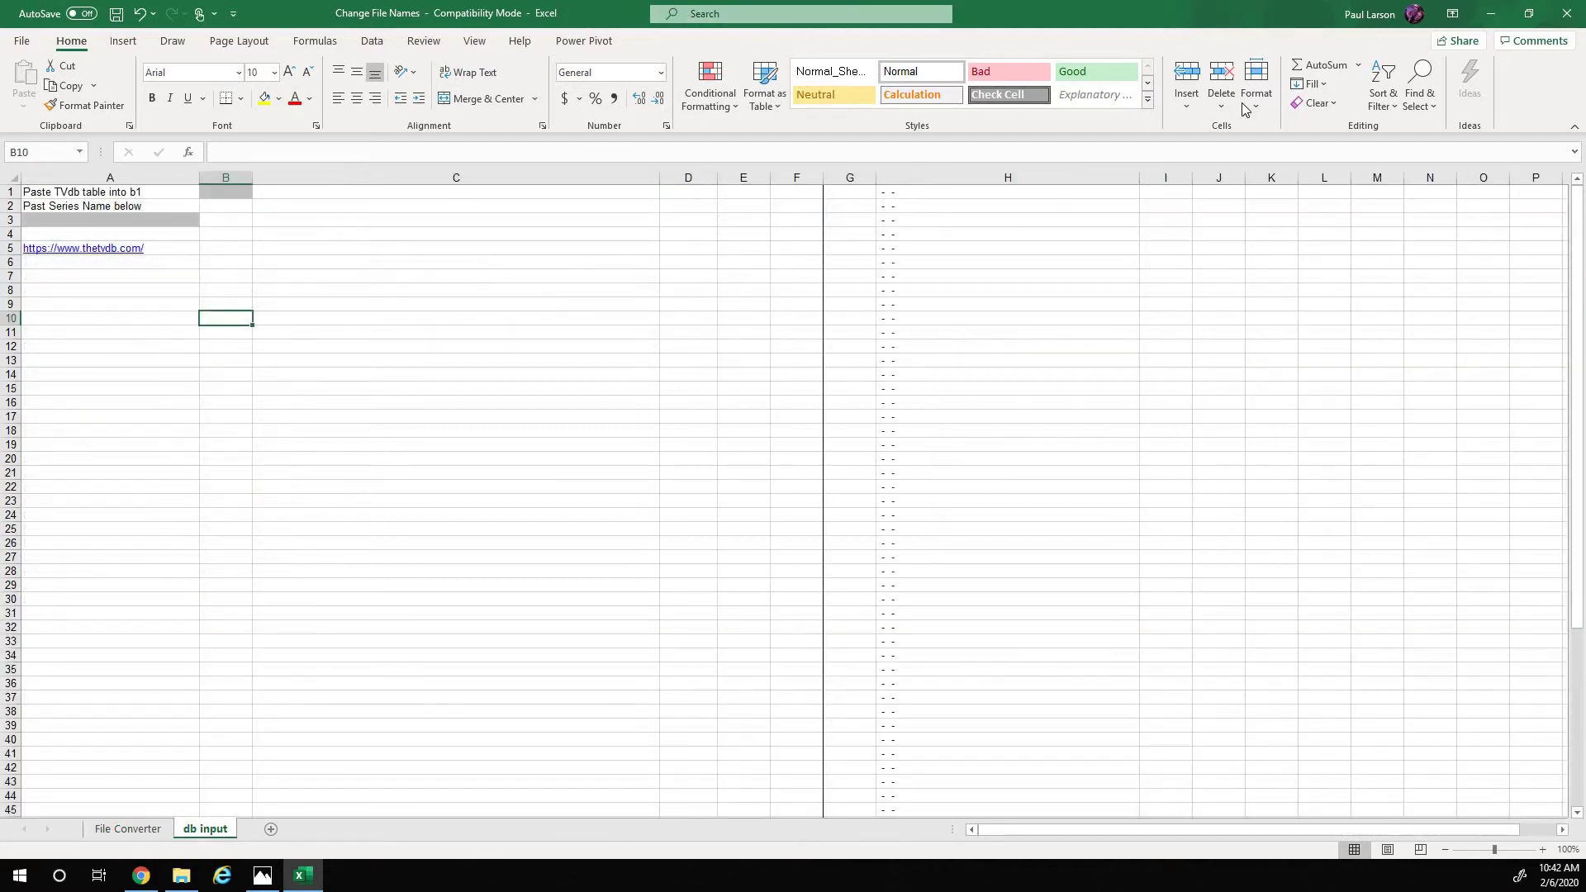
- Snap the workbook to the right beside the season folder and follow the thetvdb.com link in A5
key(super+Right)
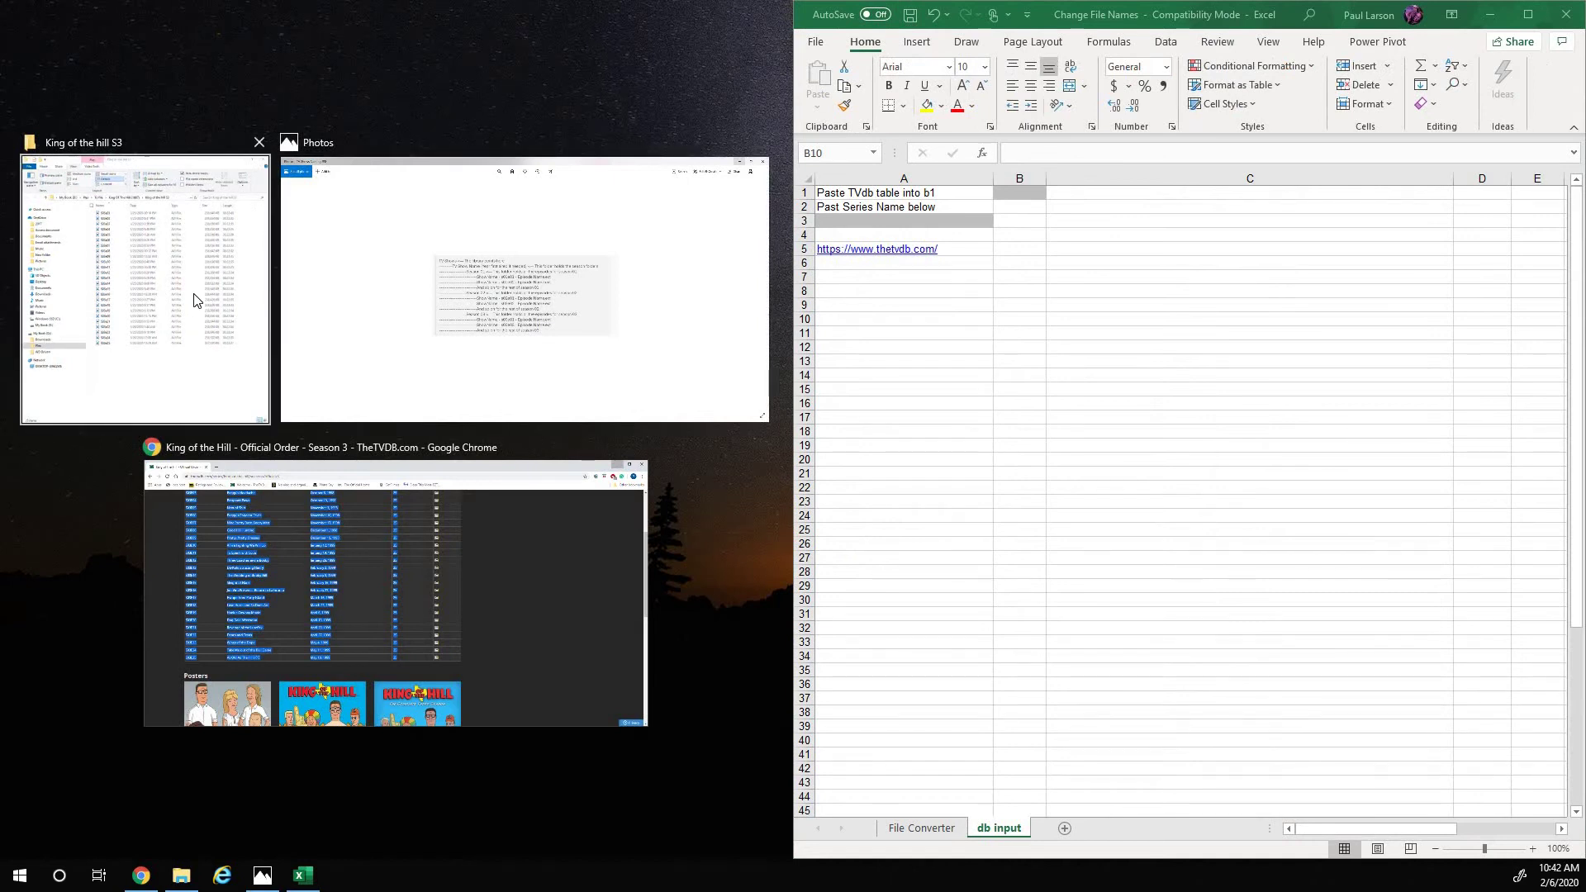
click(203, 358)
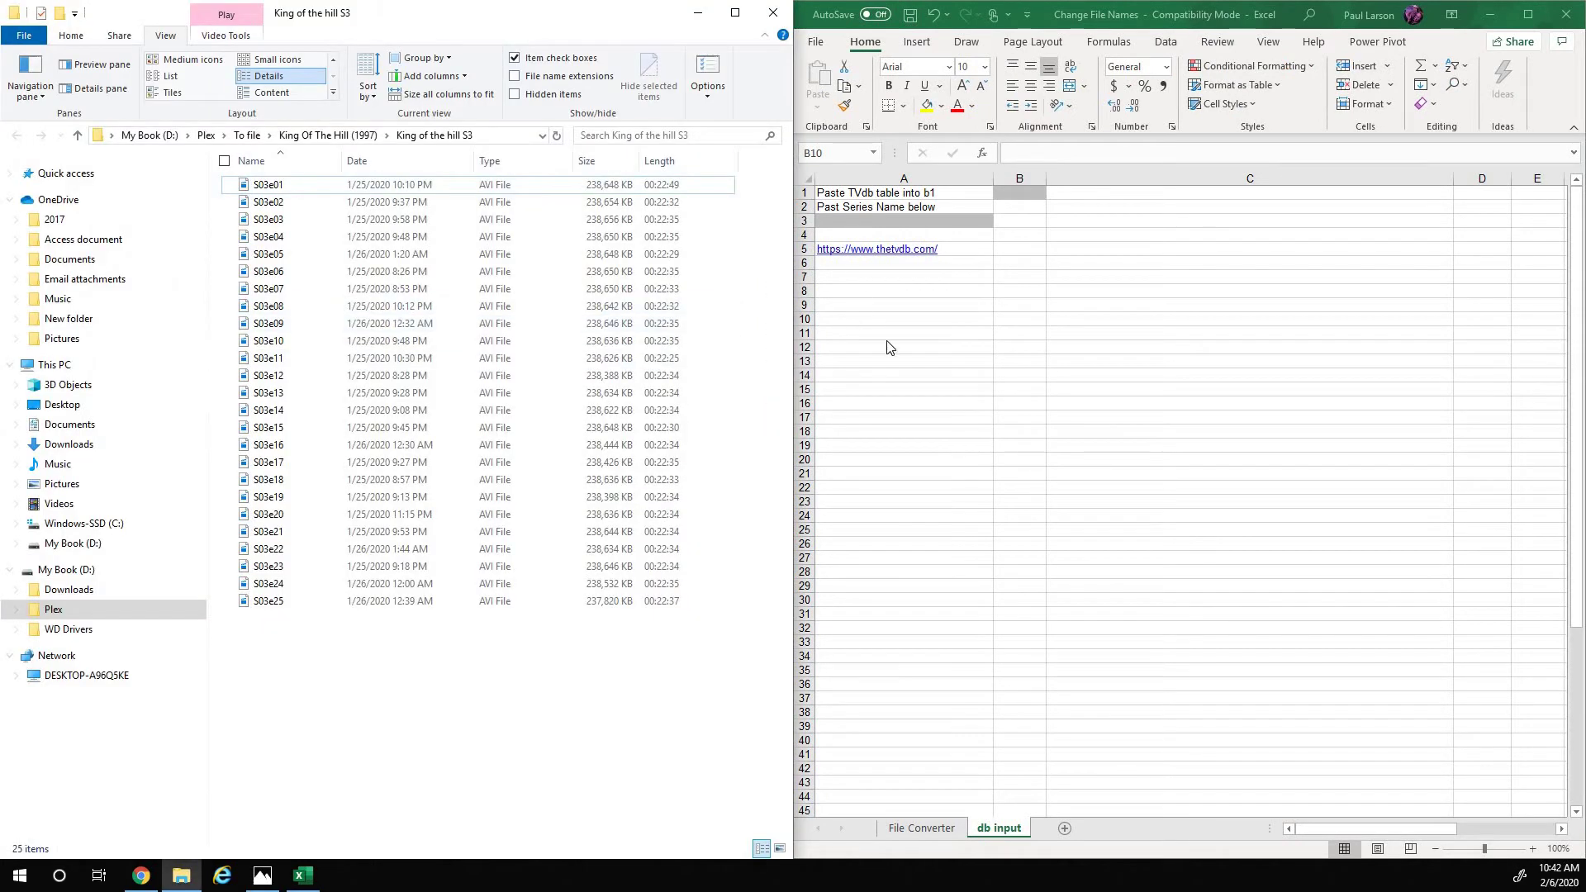
click(903, 252)
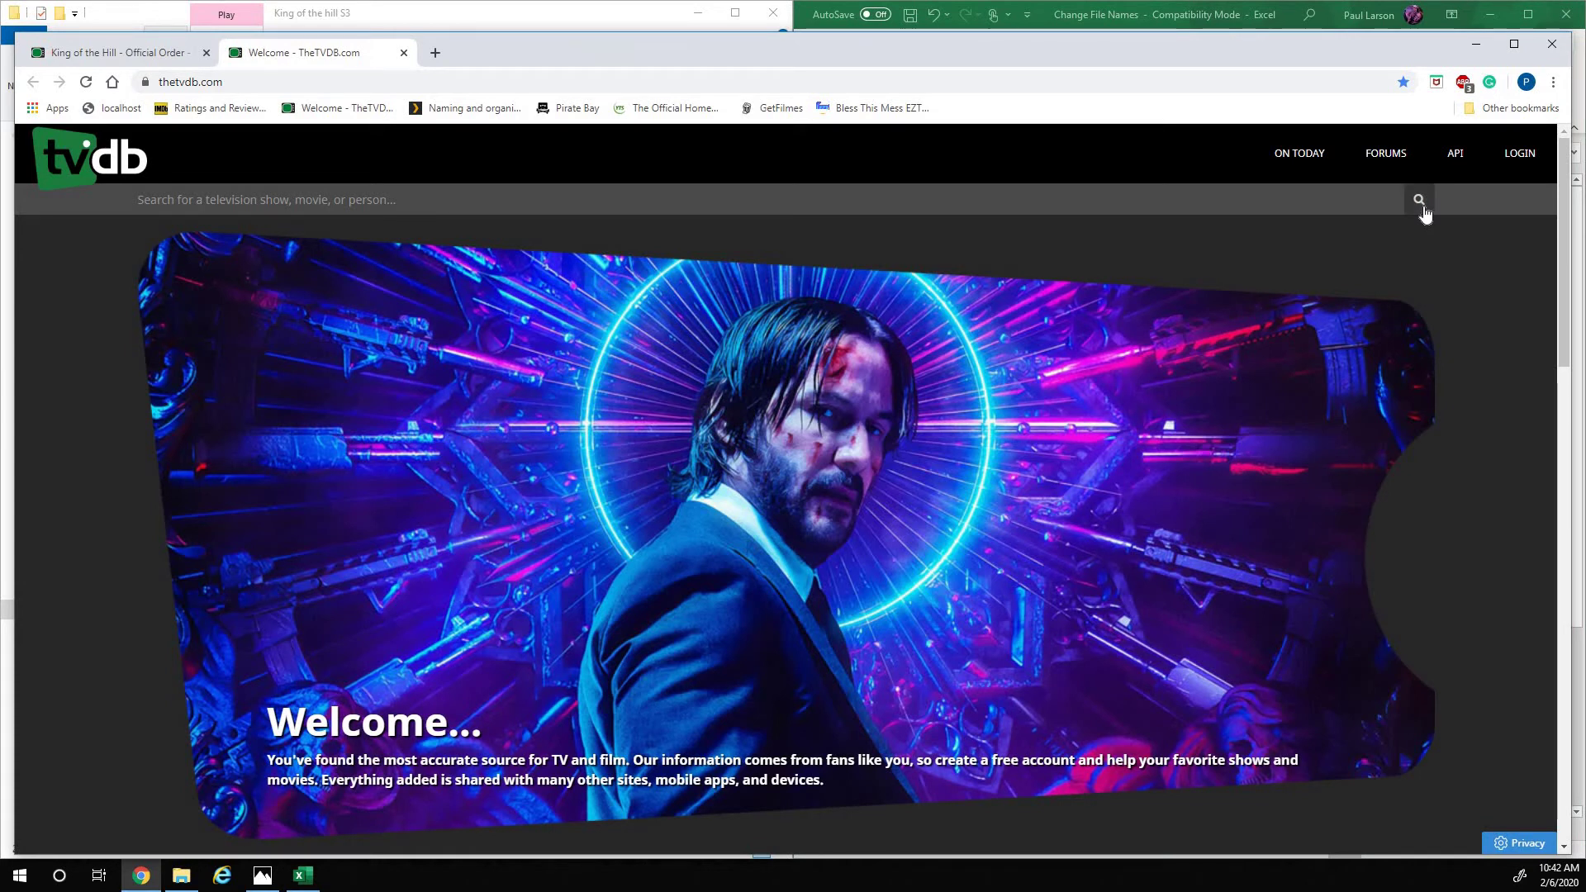
- Search TheTVDB for 'king of the hi' and open the King of the Hill (1997) series page
click(1419, 200)
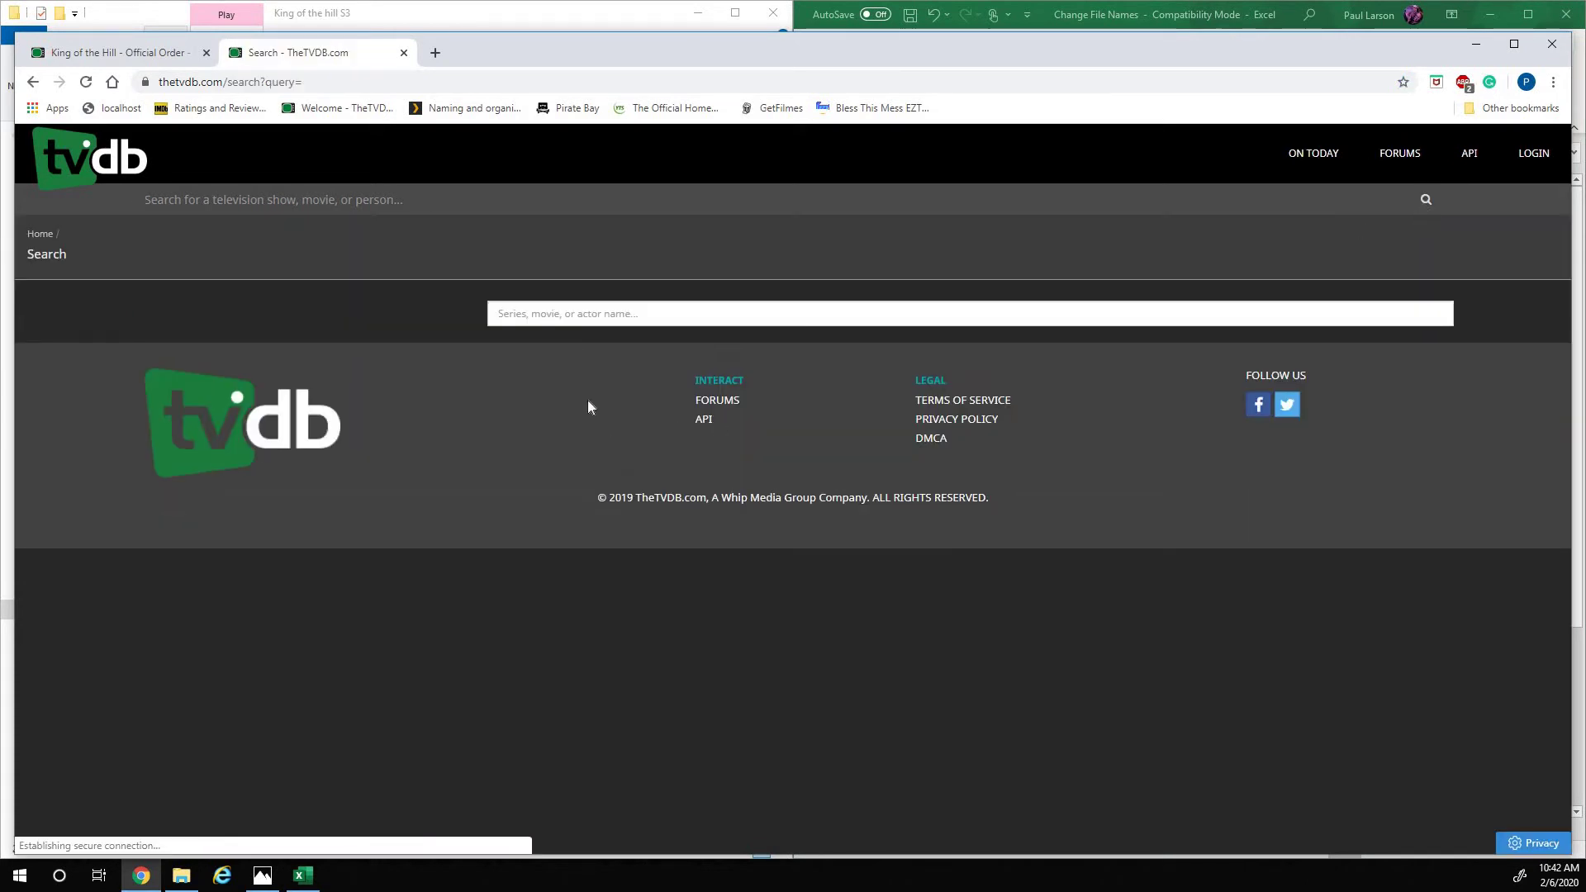
click(574, 316)
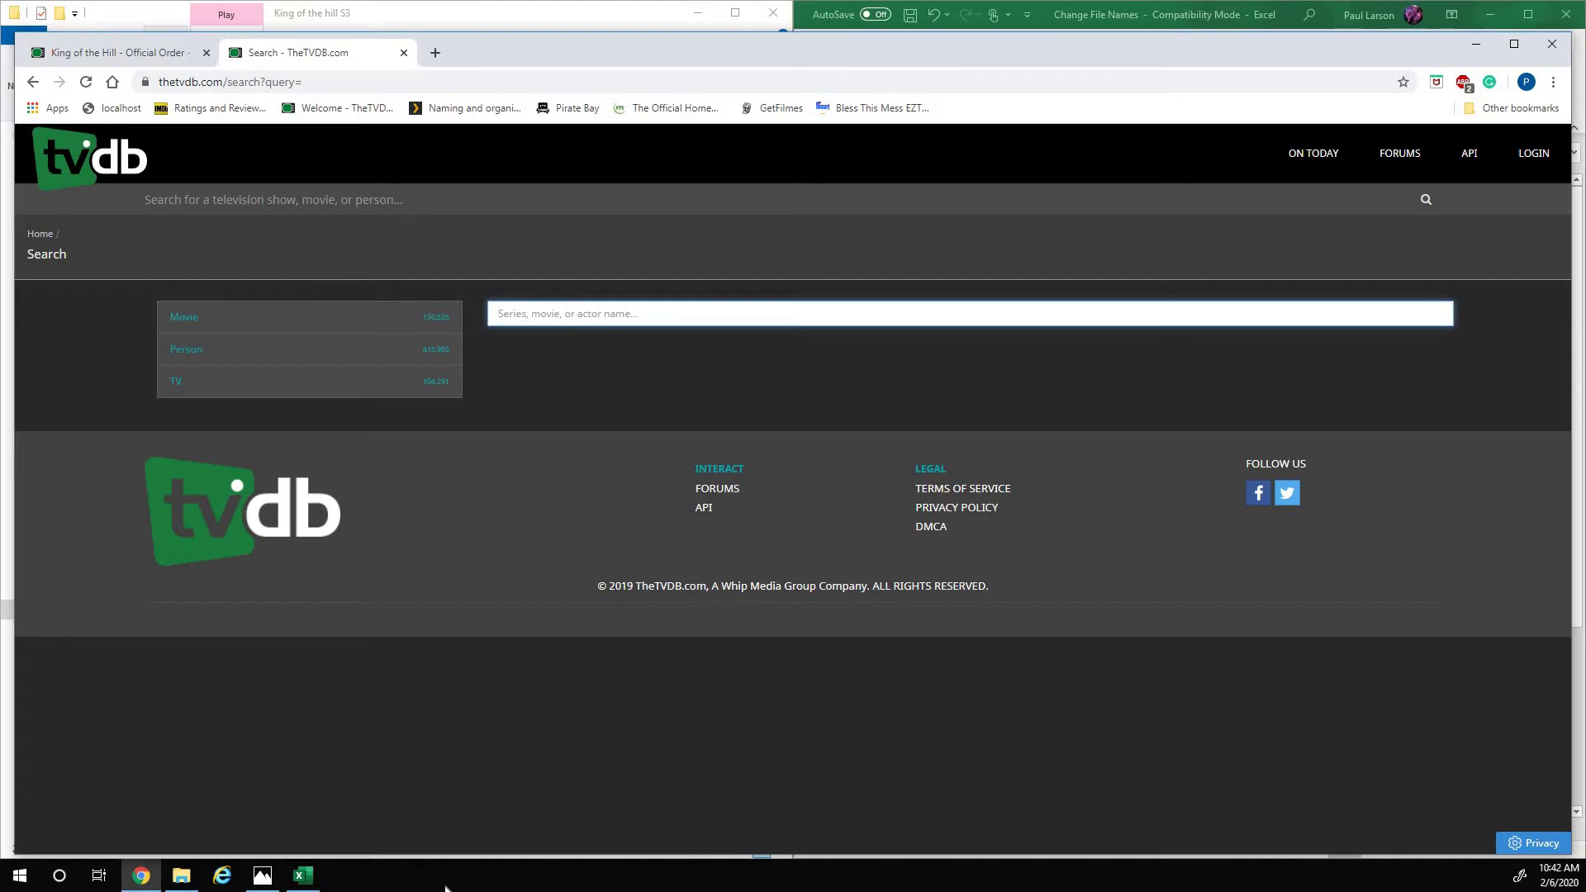
text(king )
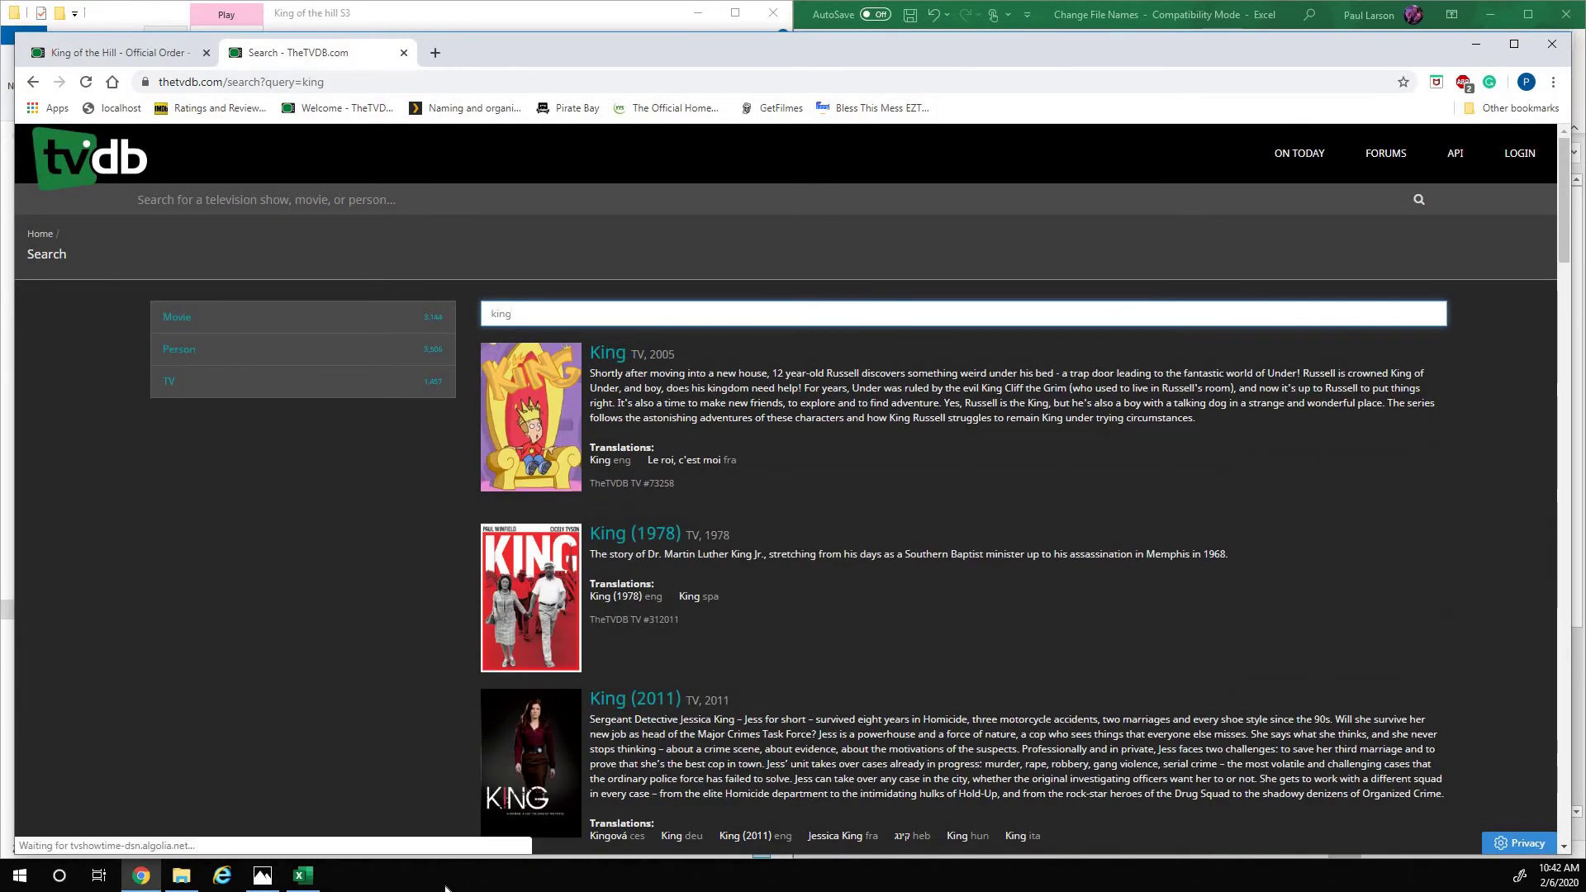
text(of)
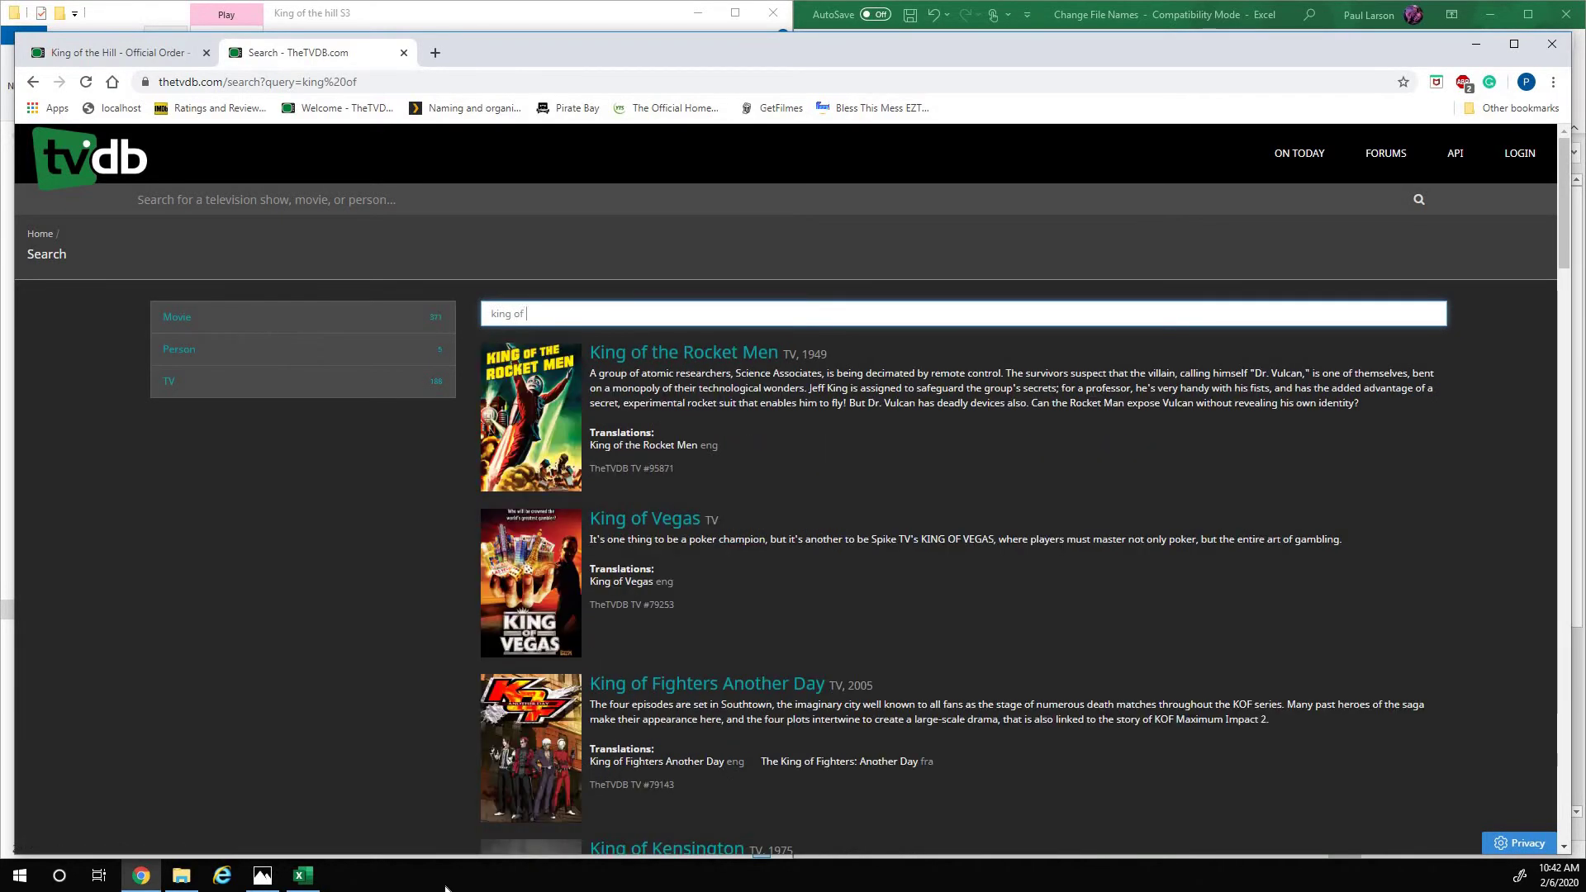
text( the )
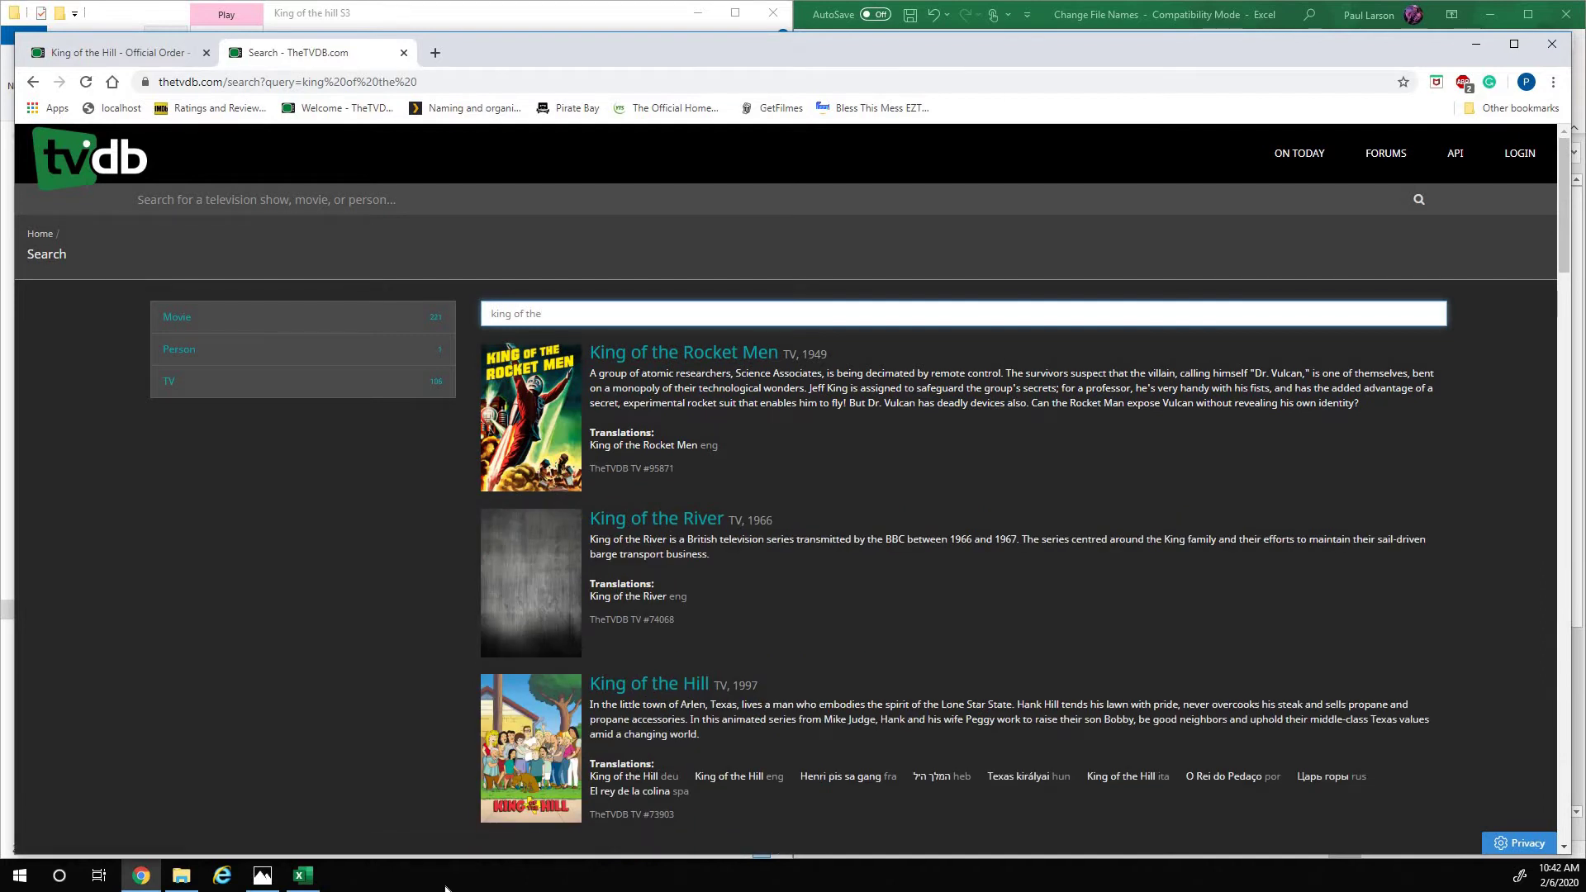
text(hi)
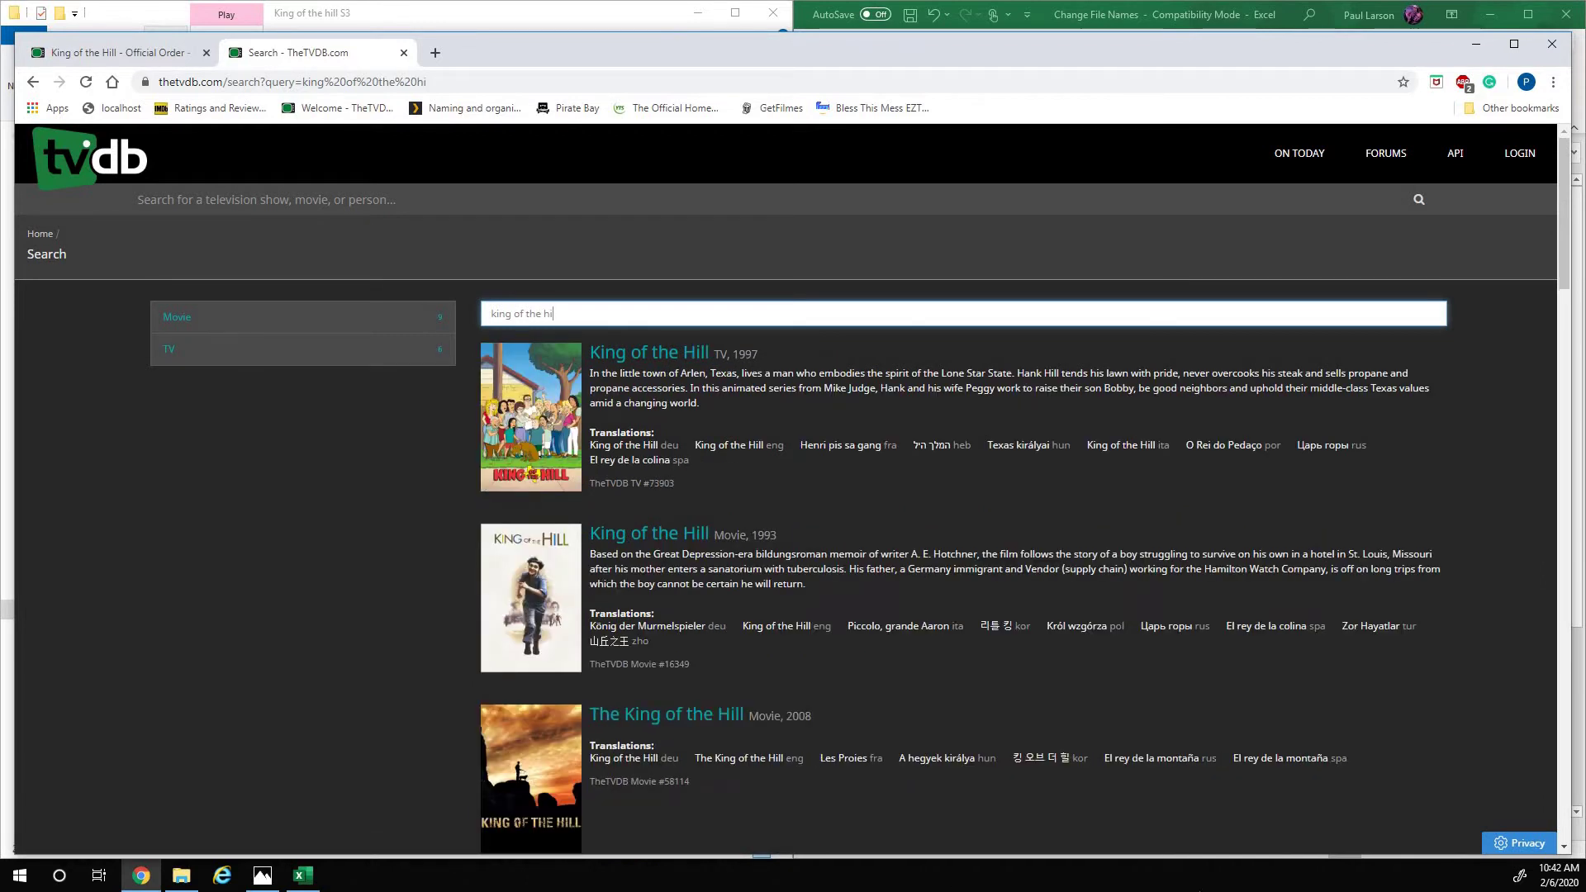
click(648, 354)
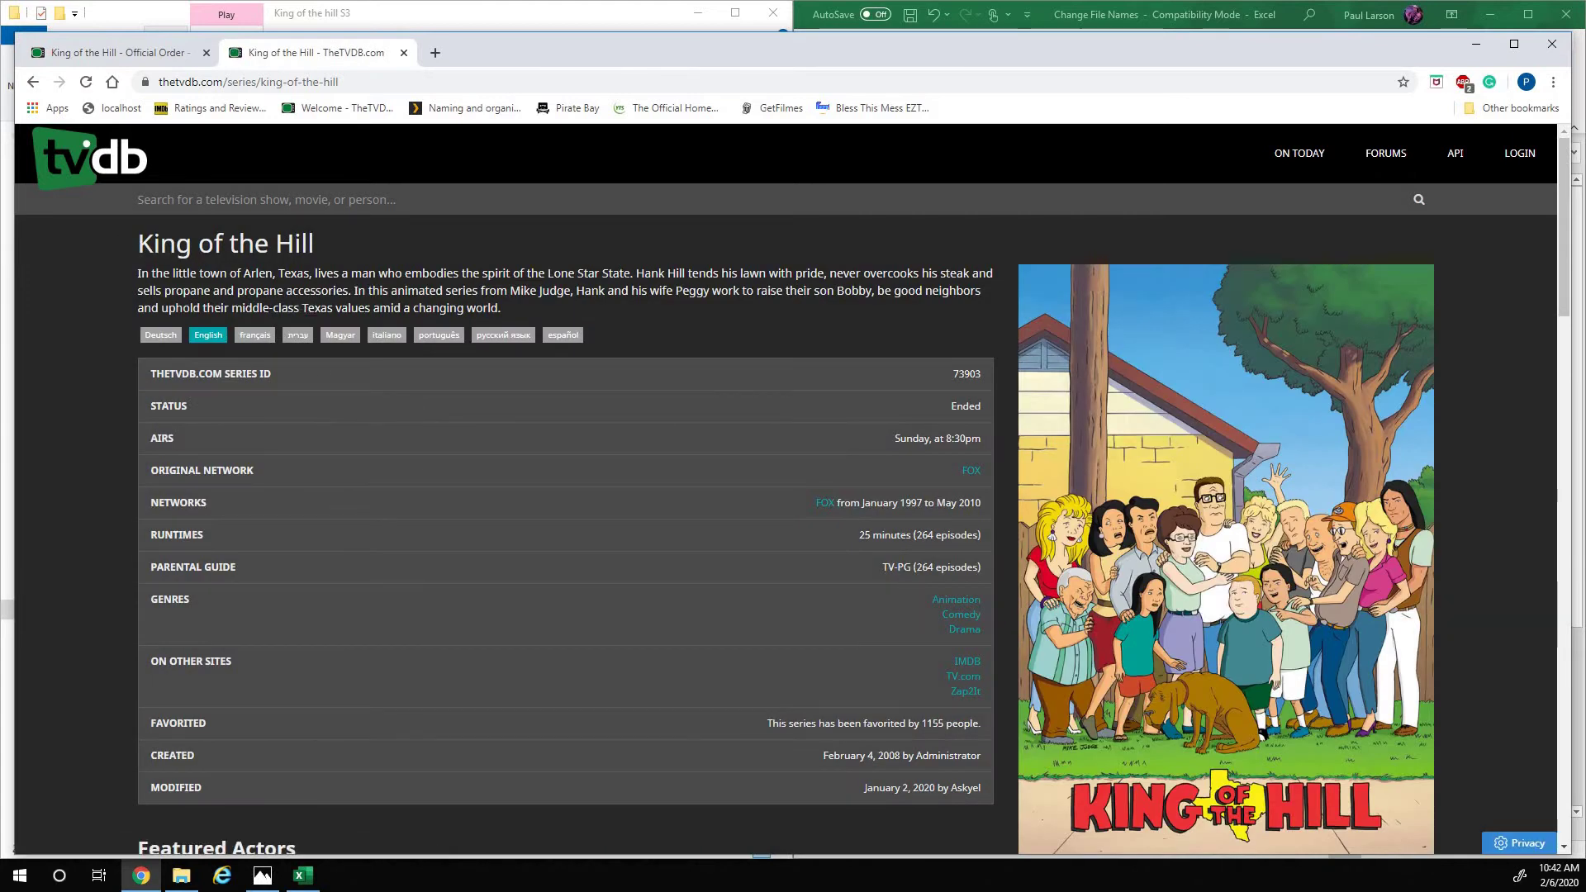
- Copy the series title King of the Hill and bring the season folder forward
drag(139, 244, 331, 248)
right_click(240, 241)
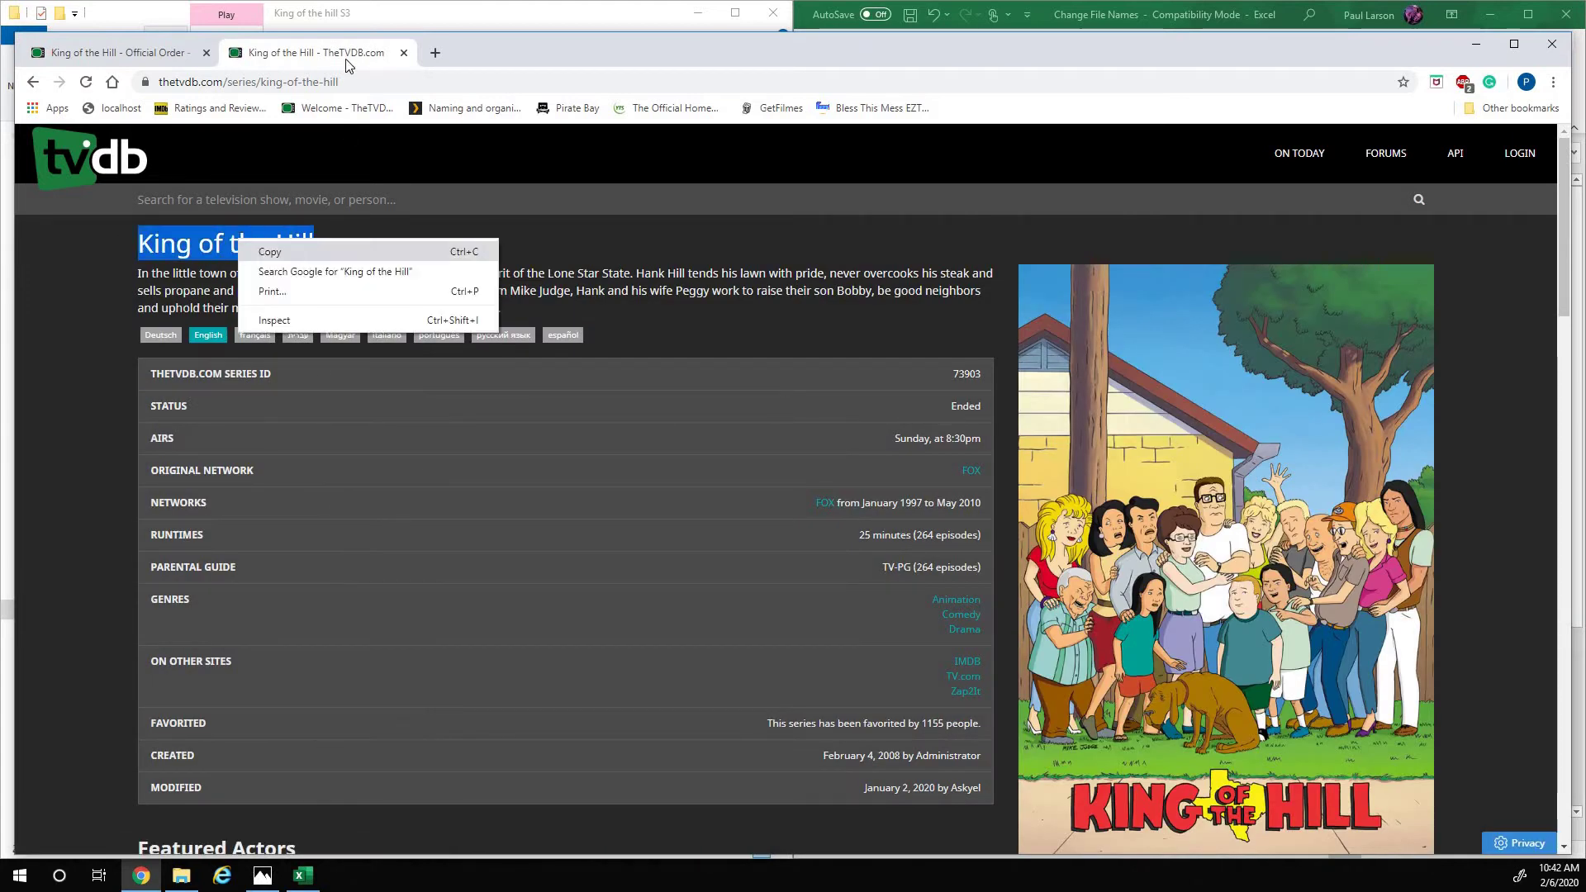
click(272, 252)
click(578, 12)
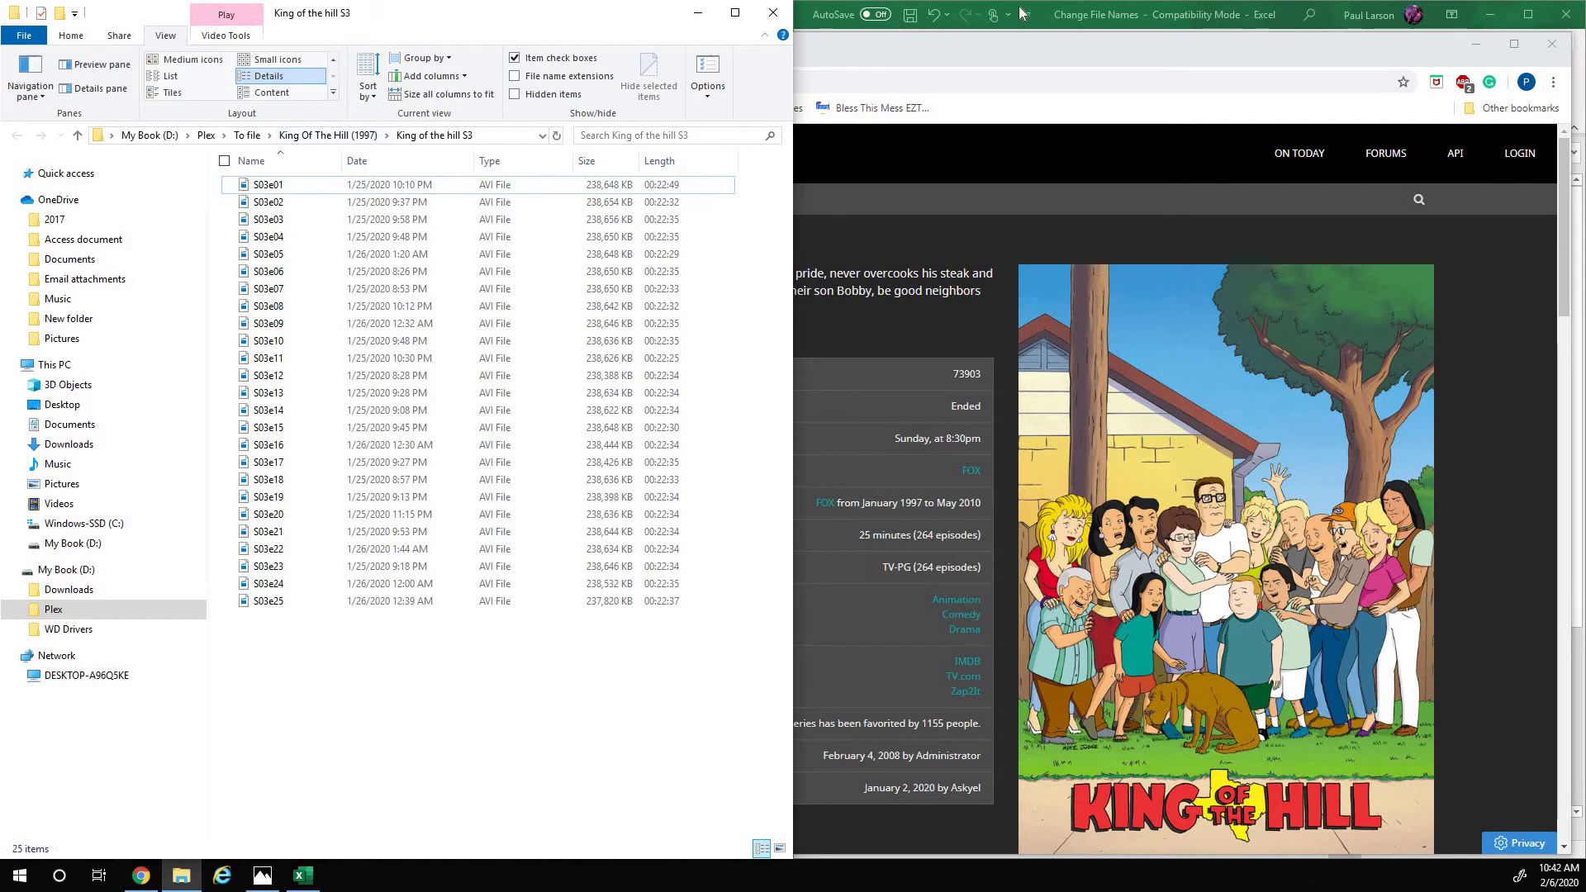
- Paste King of the Hill into A3 with Match Destination Formatting, then return to Chrome
click(1074, 14)
click(883, 216)
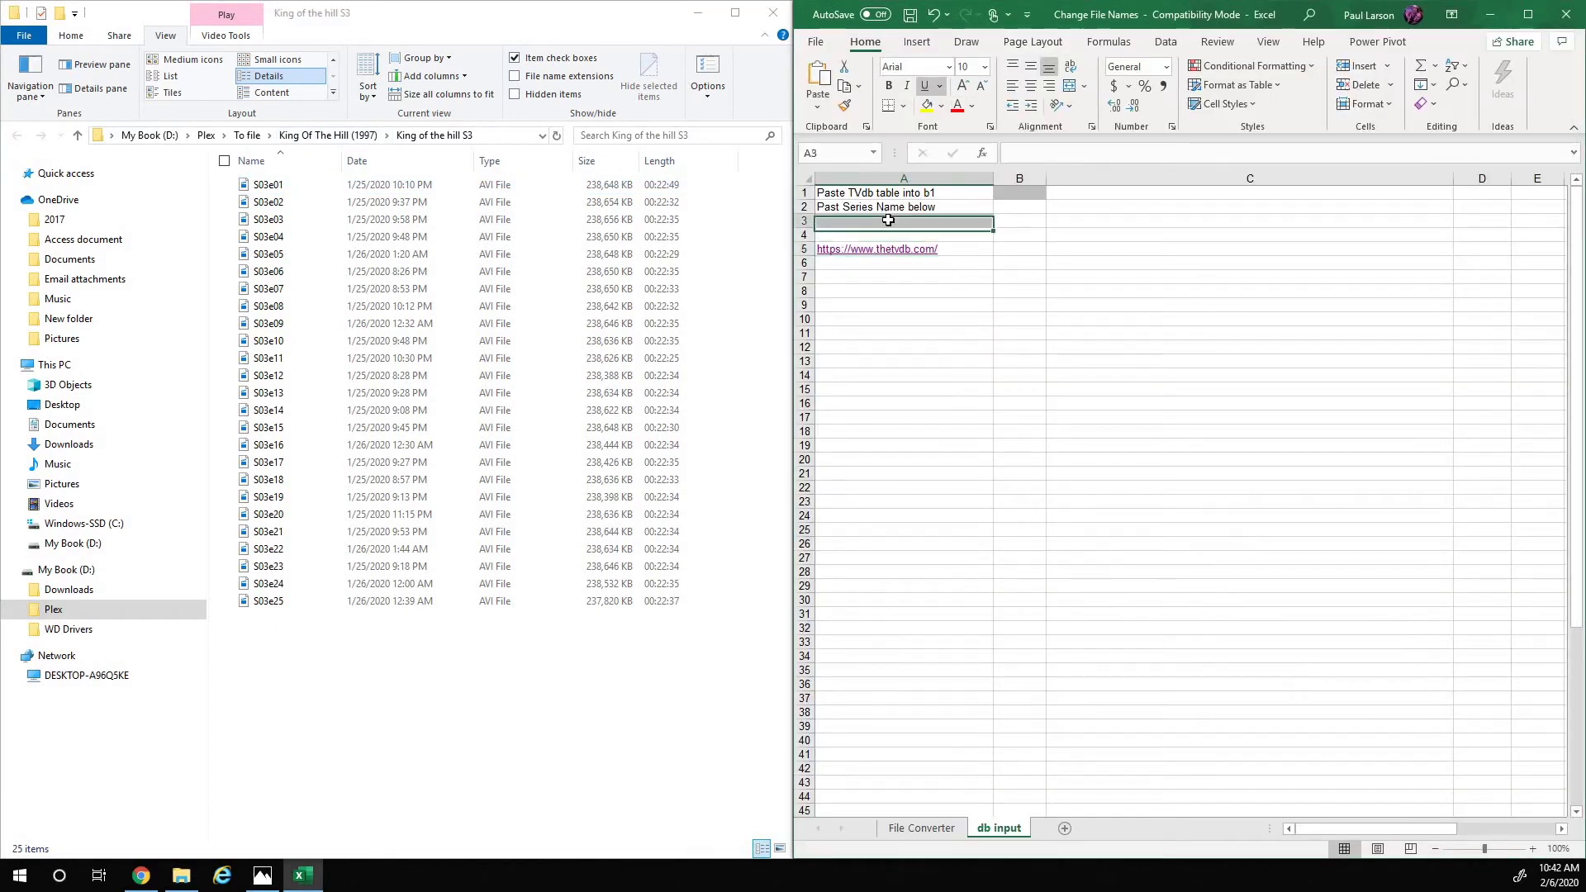
right_click(889, 218)
click(954, 306)
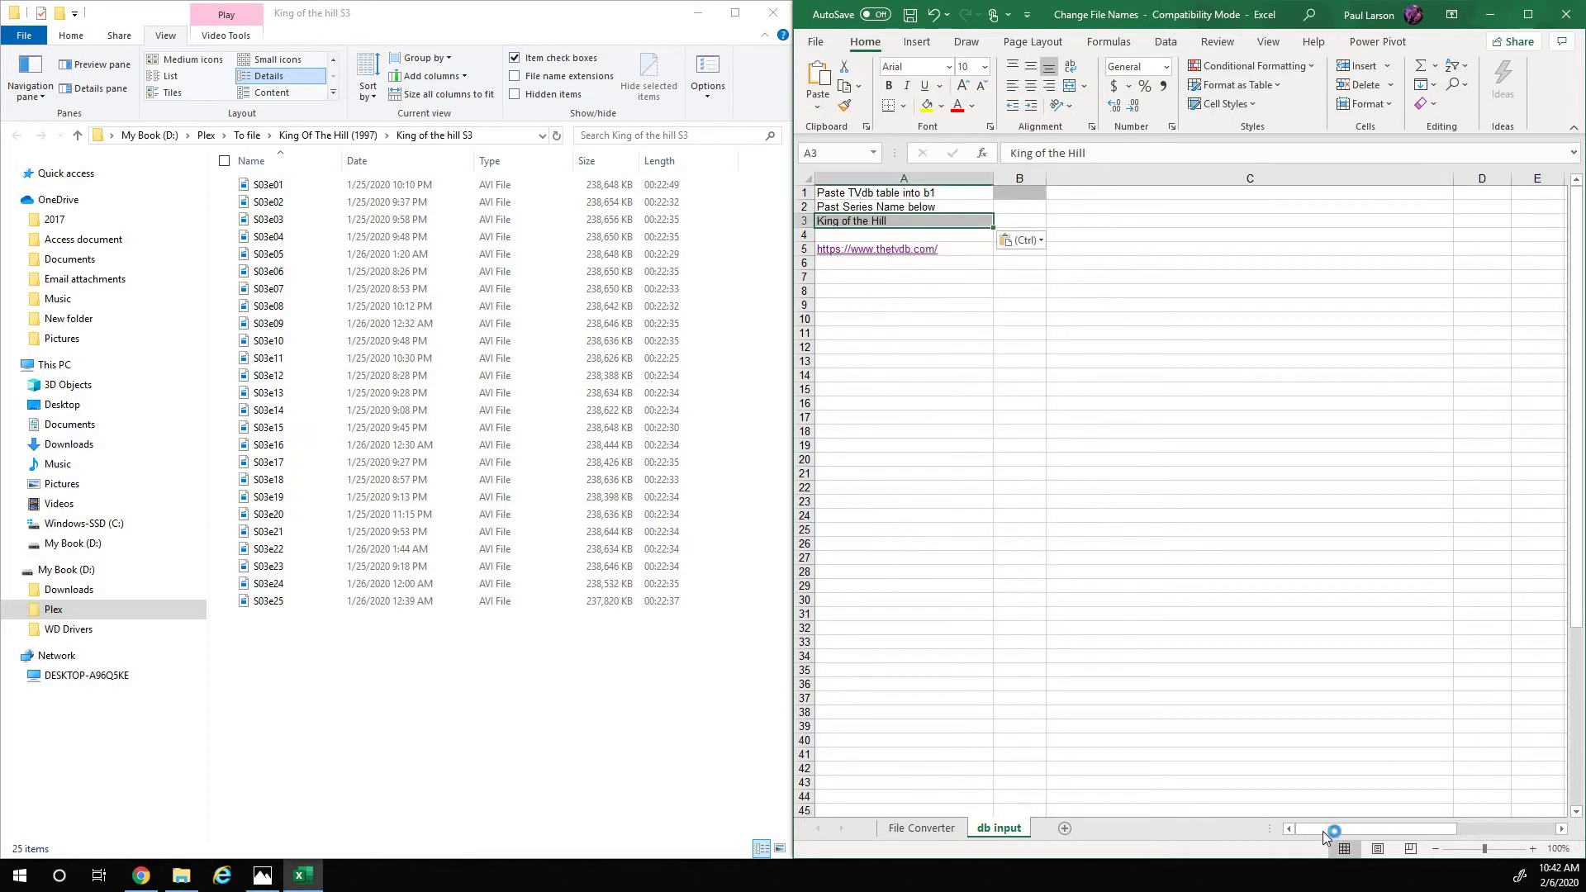
mouse_move(1323, 831)
mouse_down()
mouse_move(1401, 824)
mouse_move(1296, 836)
mouse_up()
- Open the Season 3 episode list from the King of the Hill series page
click(137, 877)
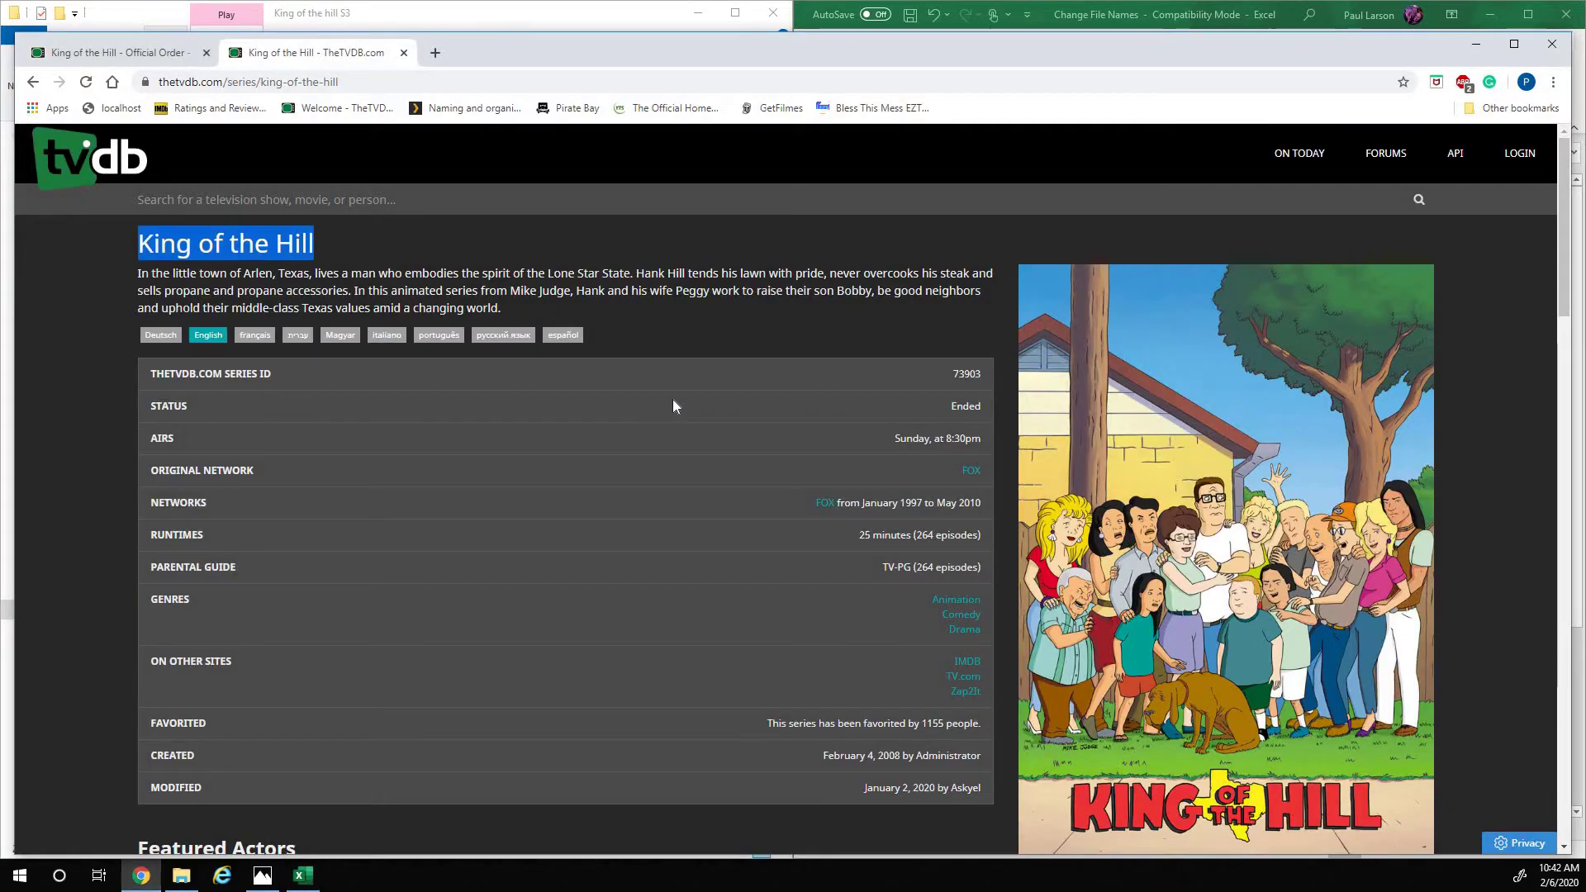
scroll(640, 426, down, 9)
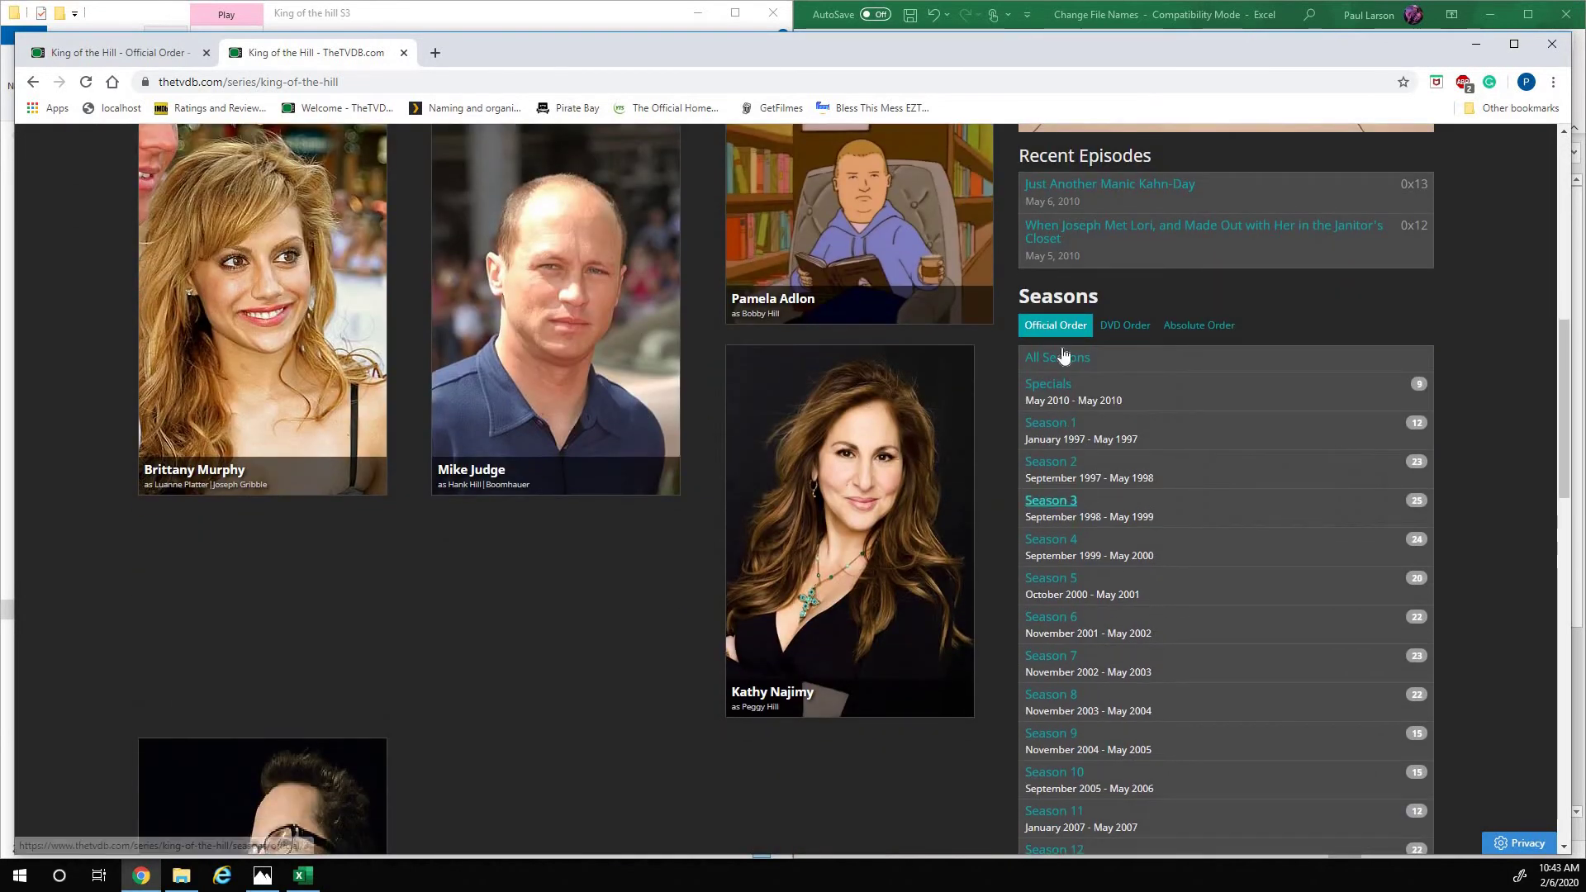
scroll(1258, 365, down, 2)
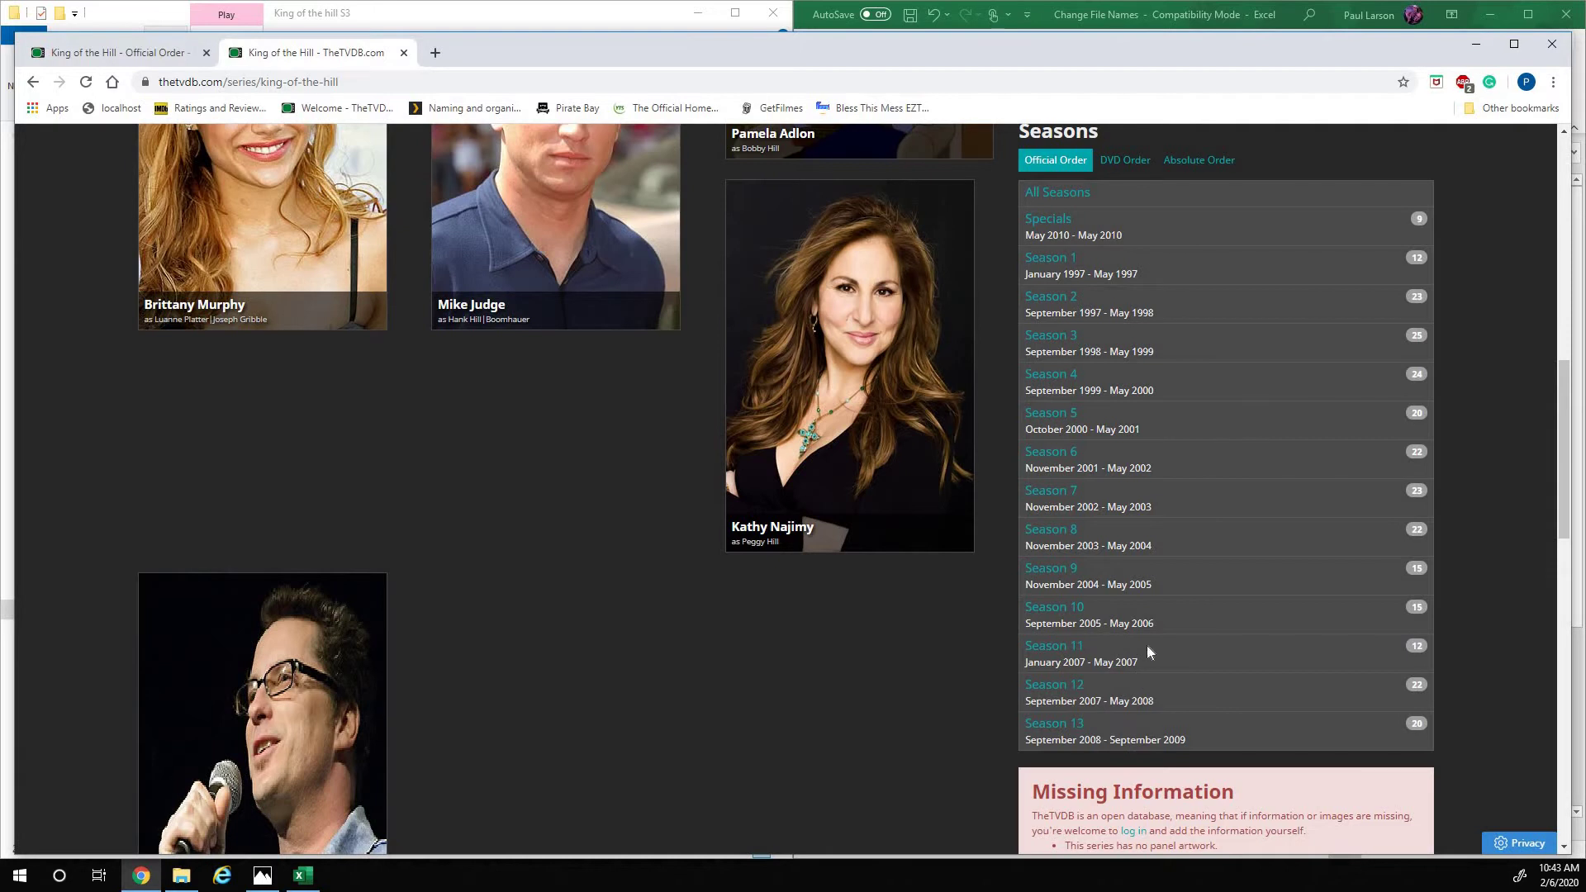
click(1049, 345)
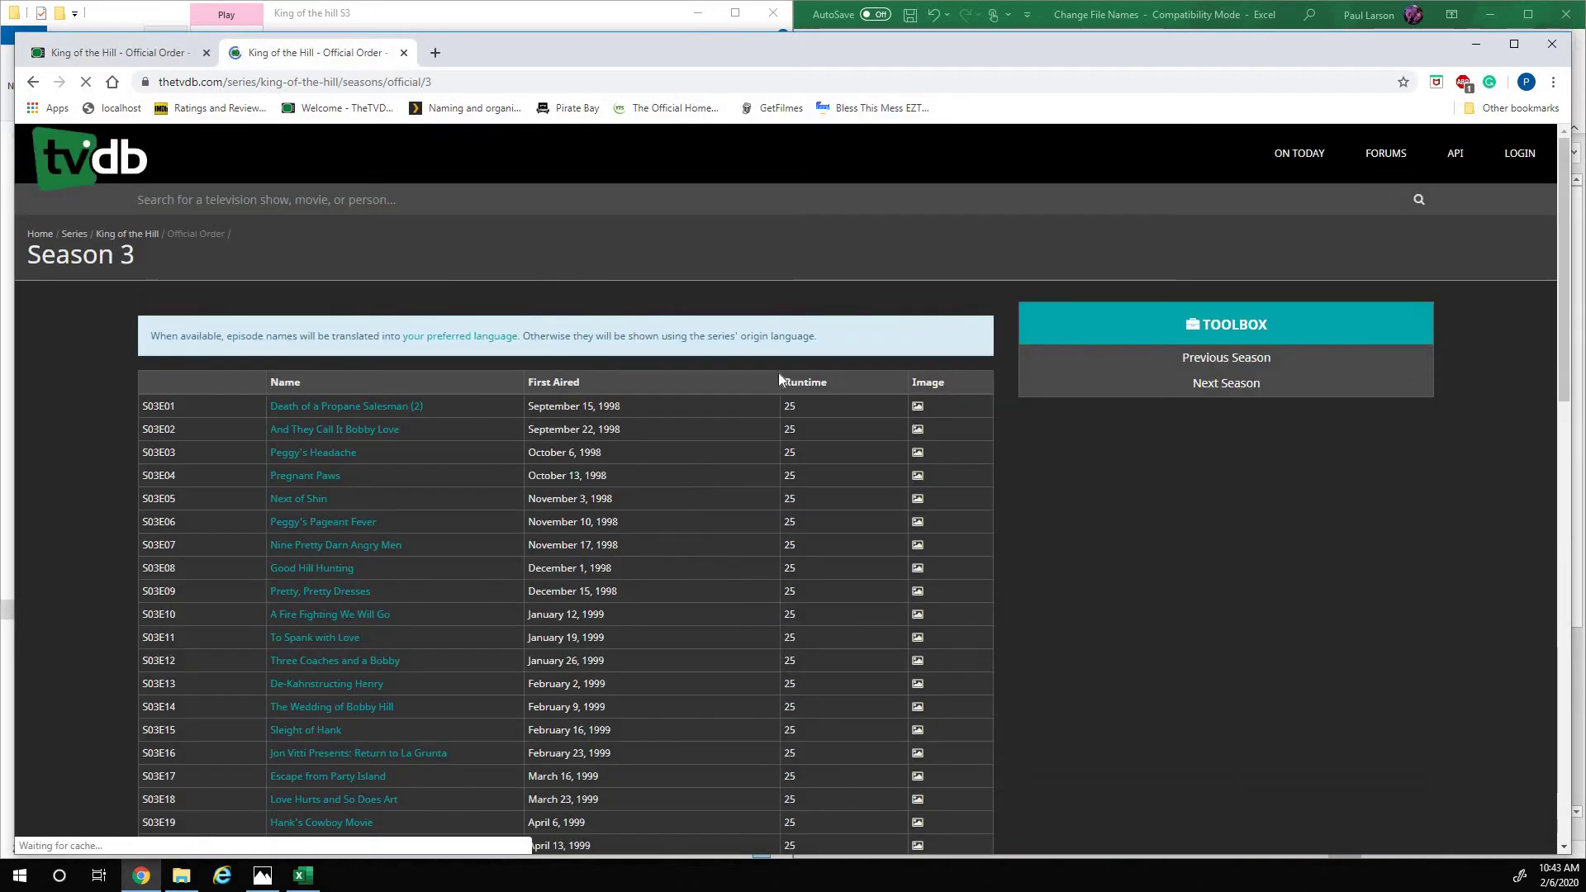
scroll(319, 361, down, 2)
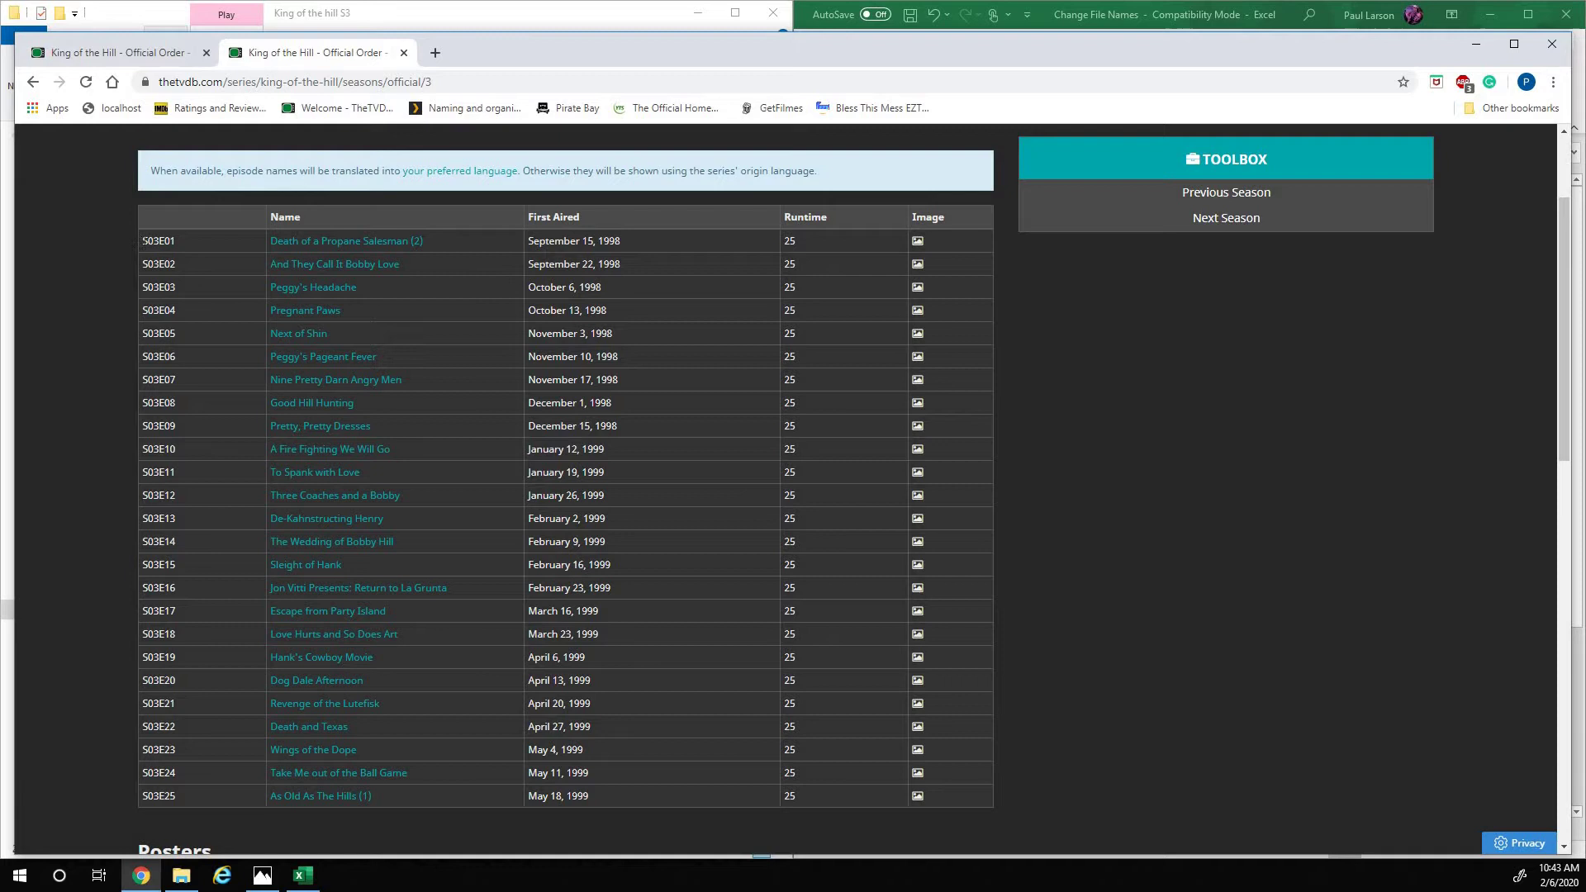
- Copy the 25-episode Season 3 table and select cell B1 in the workbook
drag(204, 251, 796, 796)
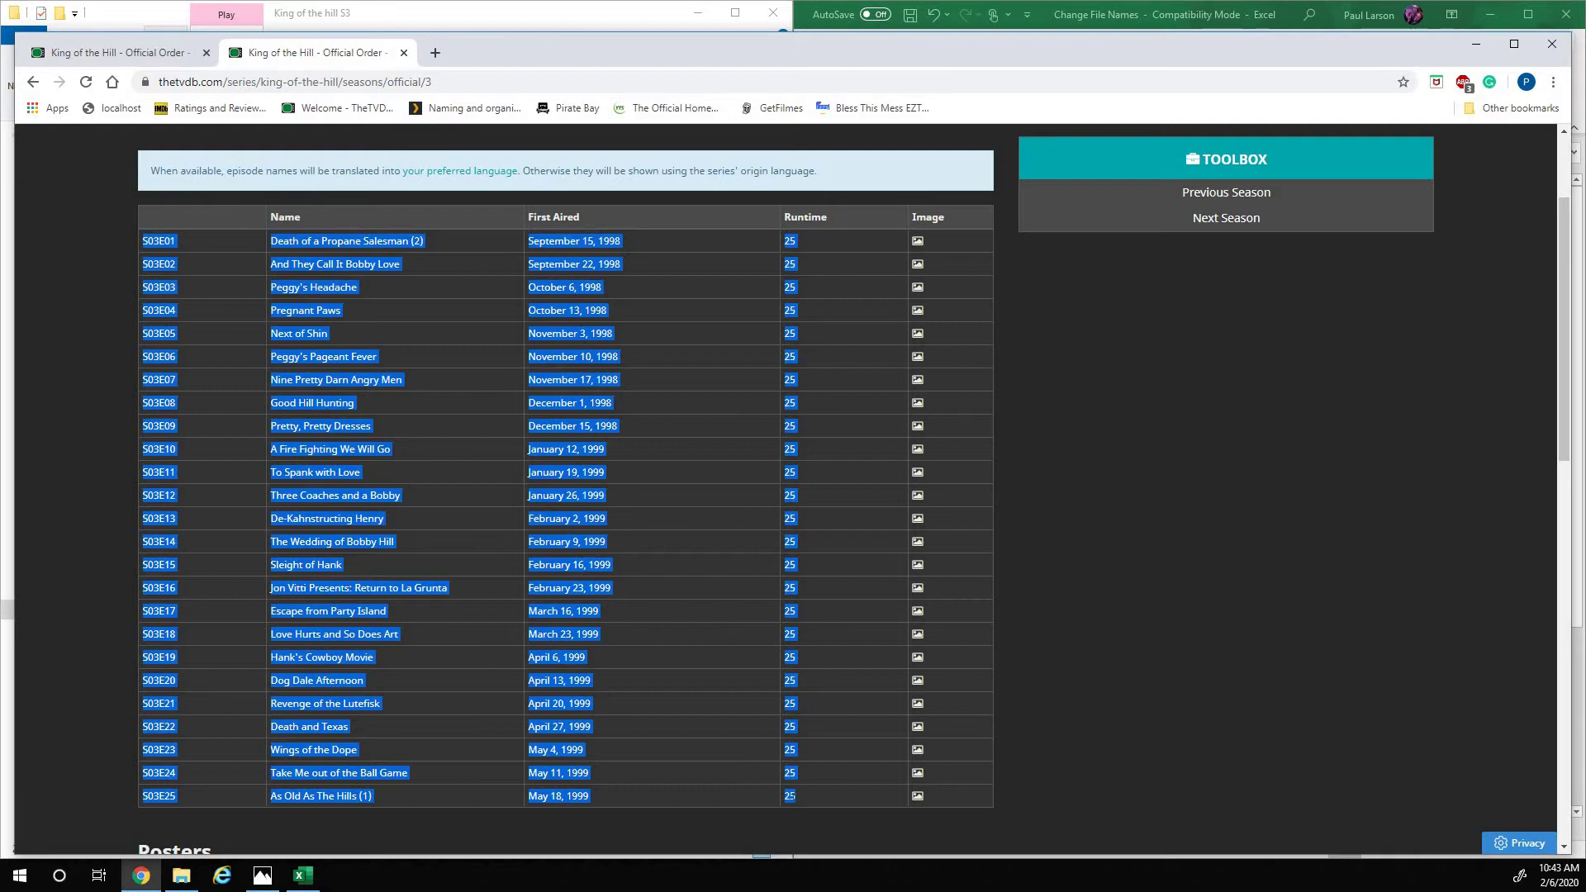
right_click(791, 795)
click(839, 720)
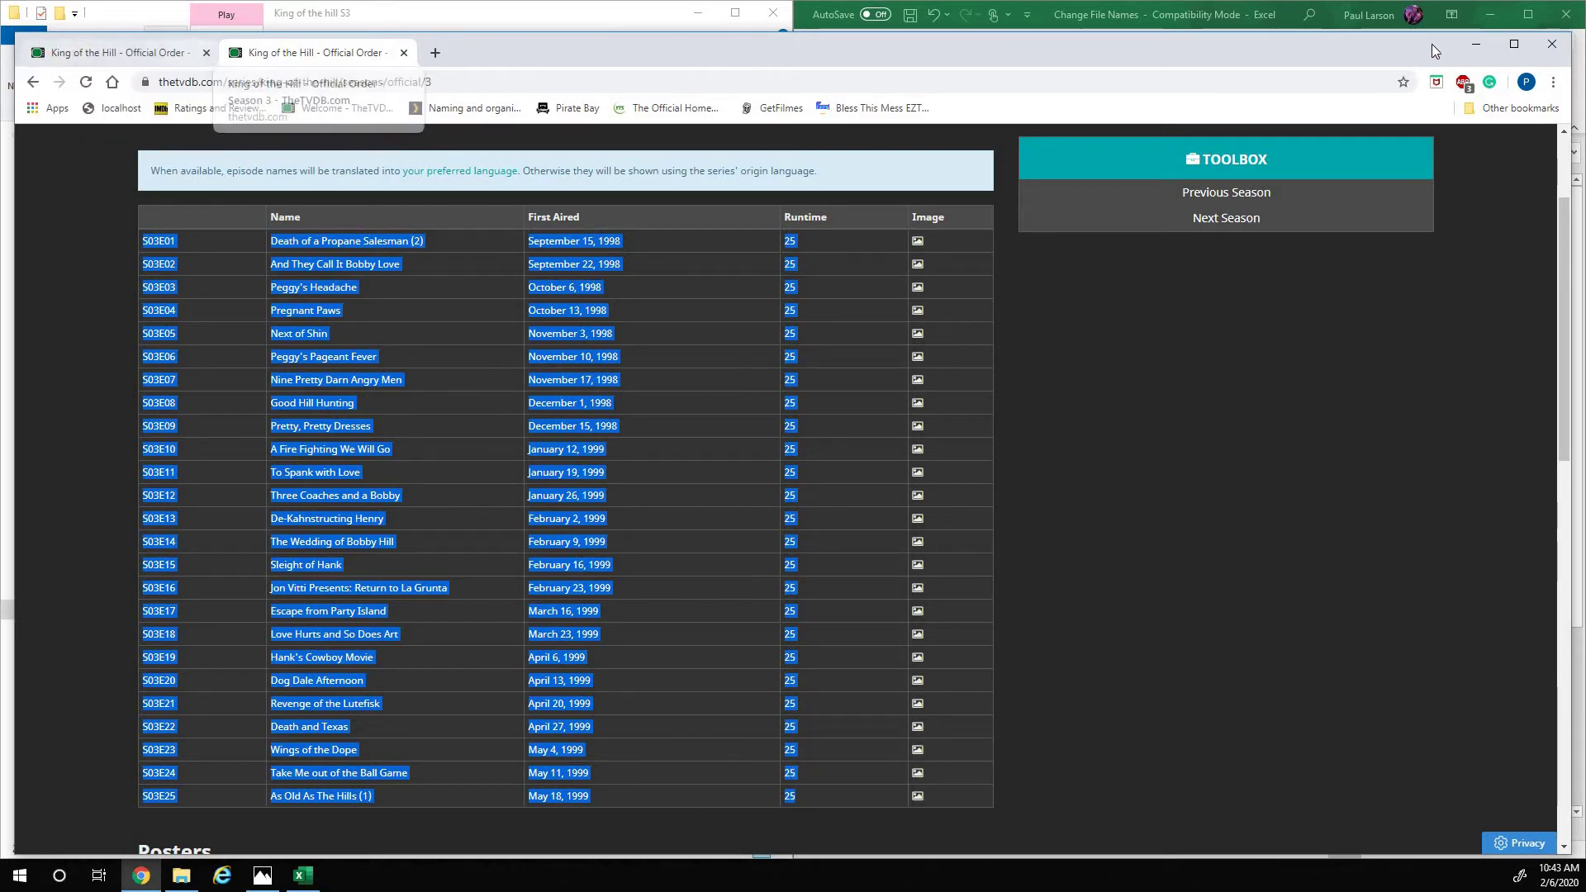
click(1476, 44)
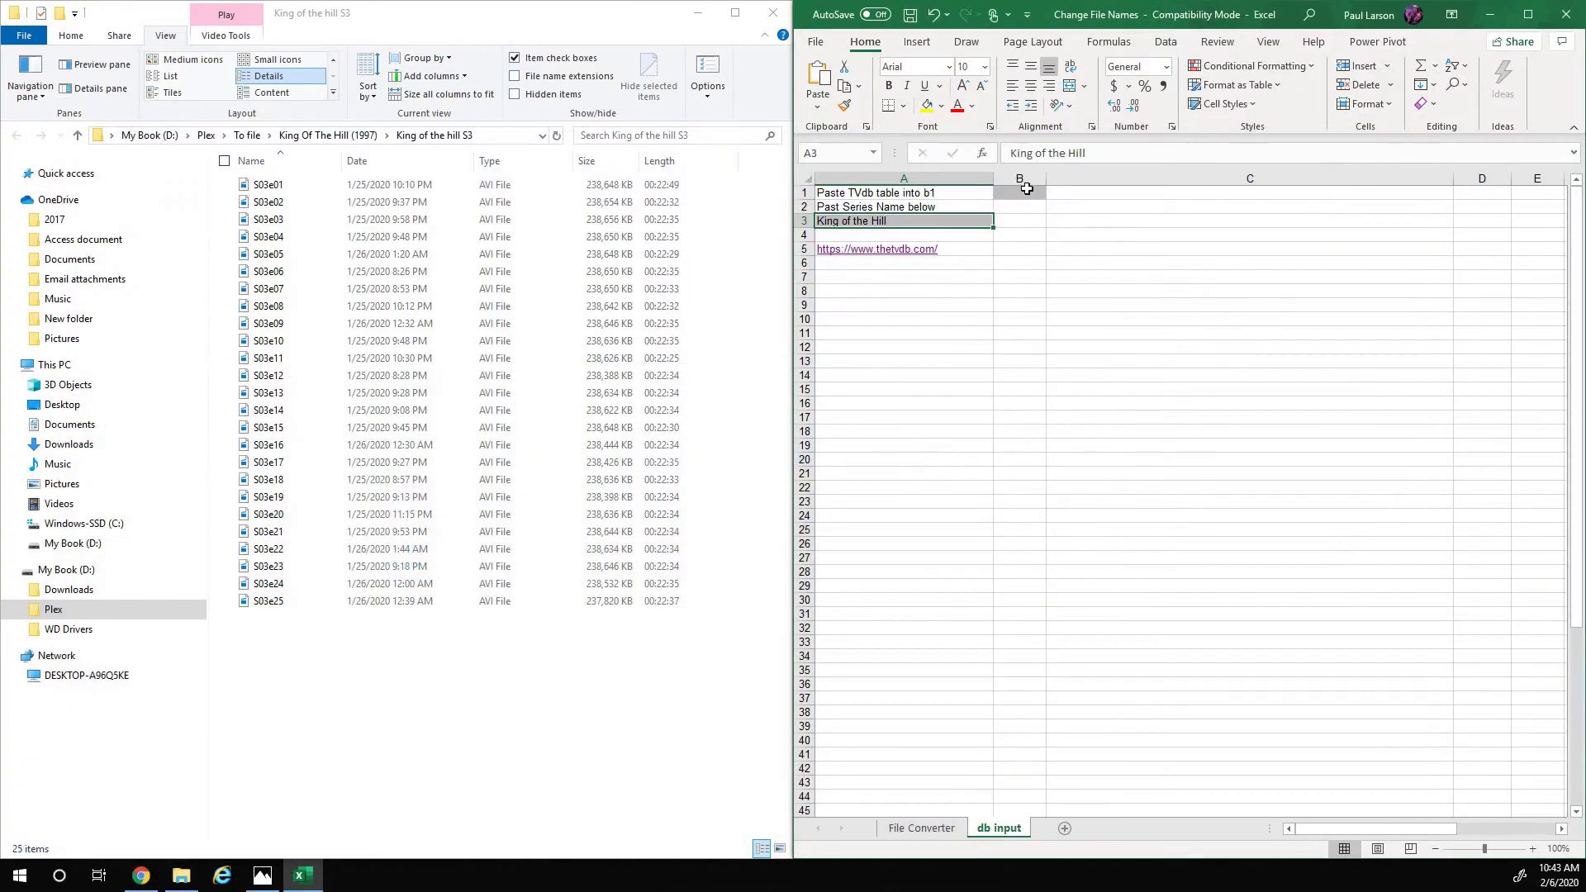
click(1028, 192)
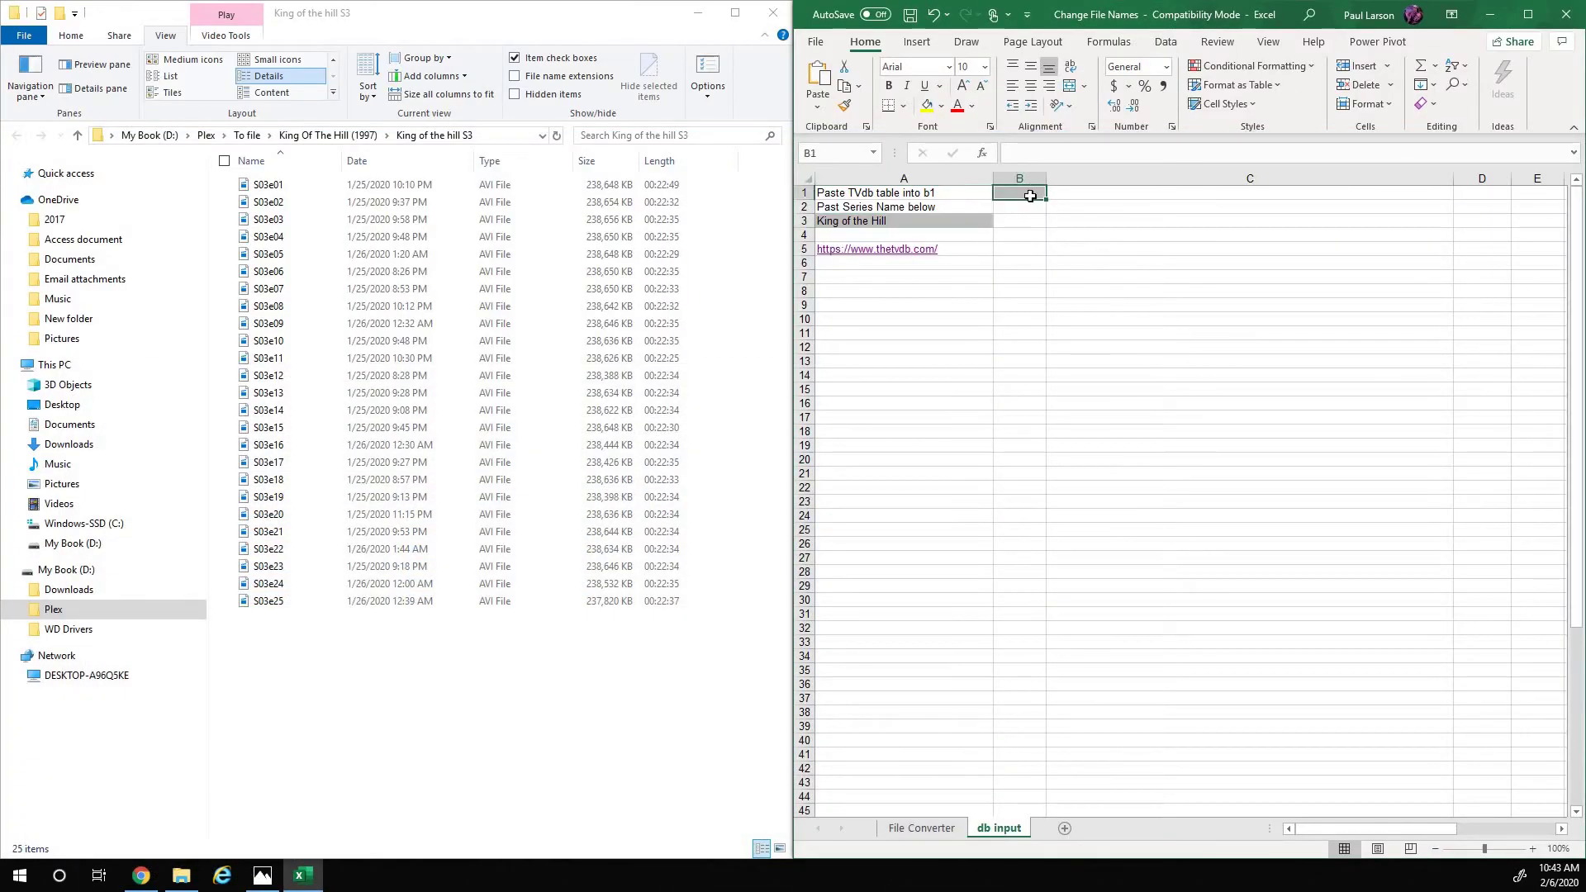
- Paste the Season 3 episode table at B1 and select the S03E16 title cell C16
right_click(1029, 196)
click(1106, 283)
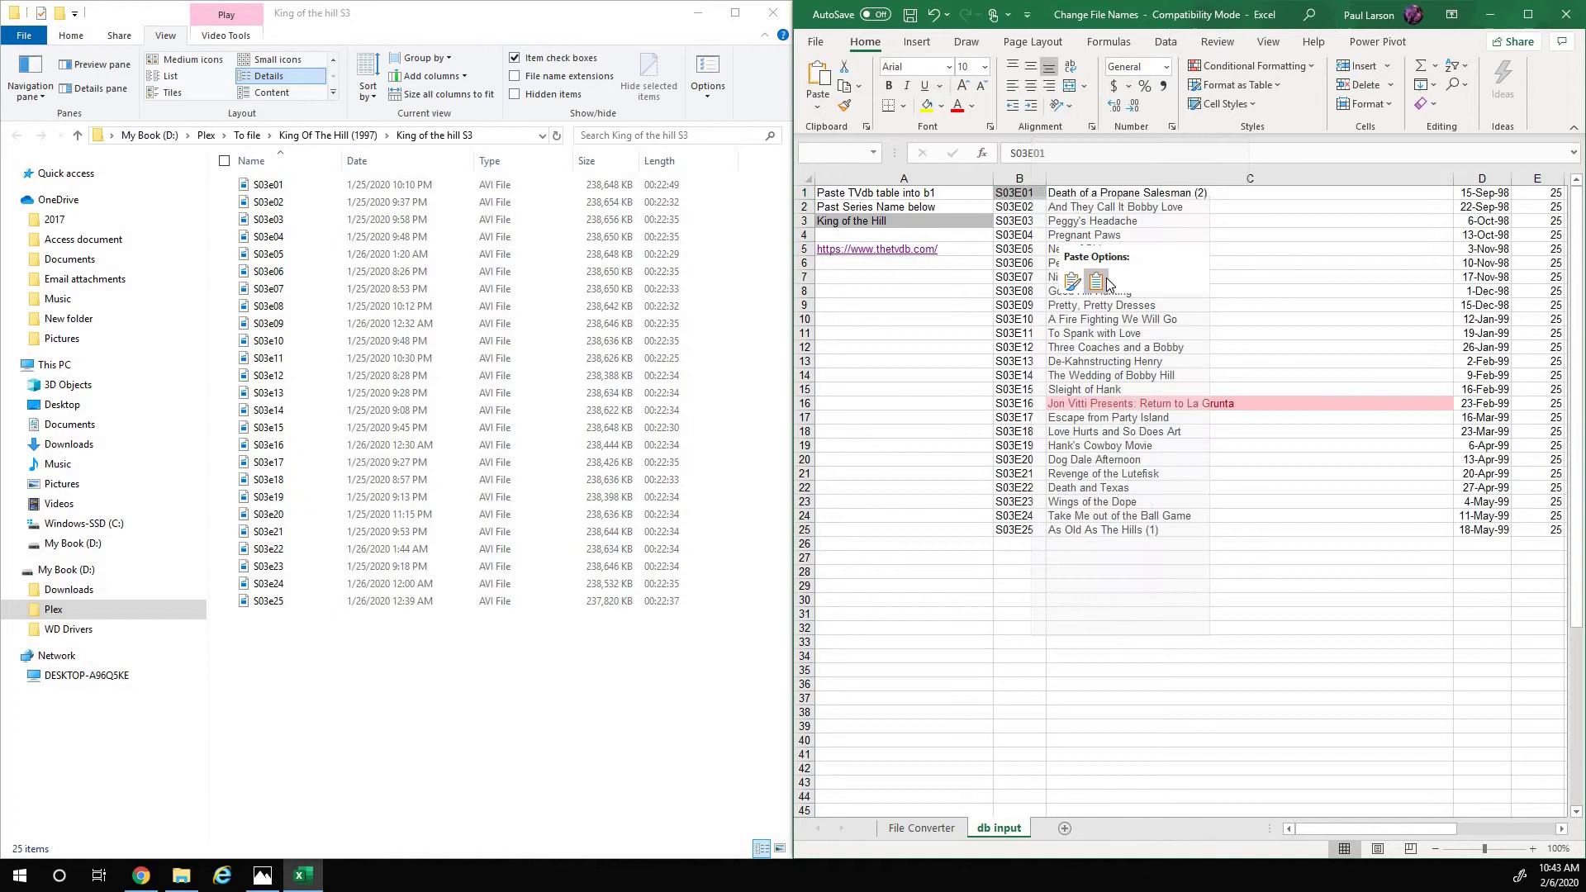
click(1107, 283)
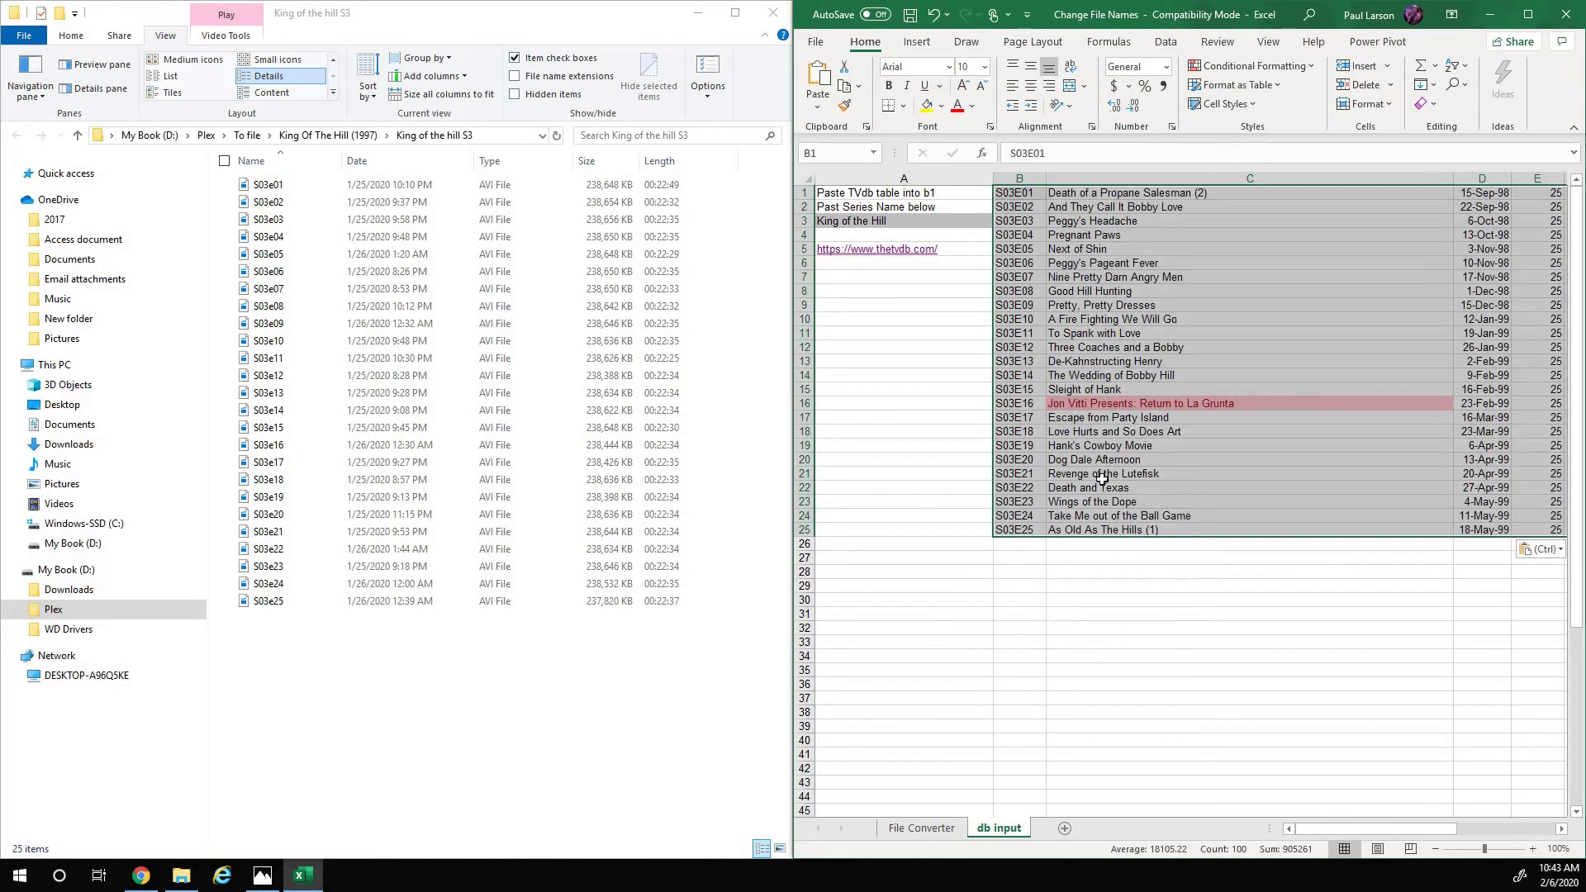
click(1175, 612)
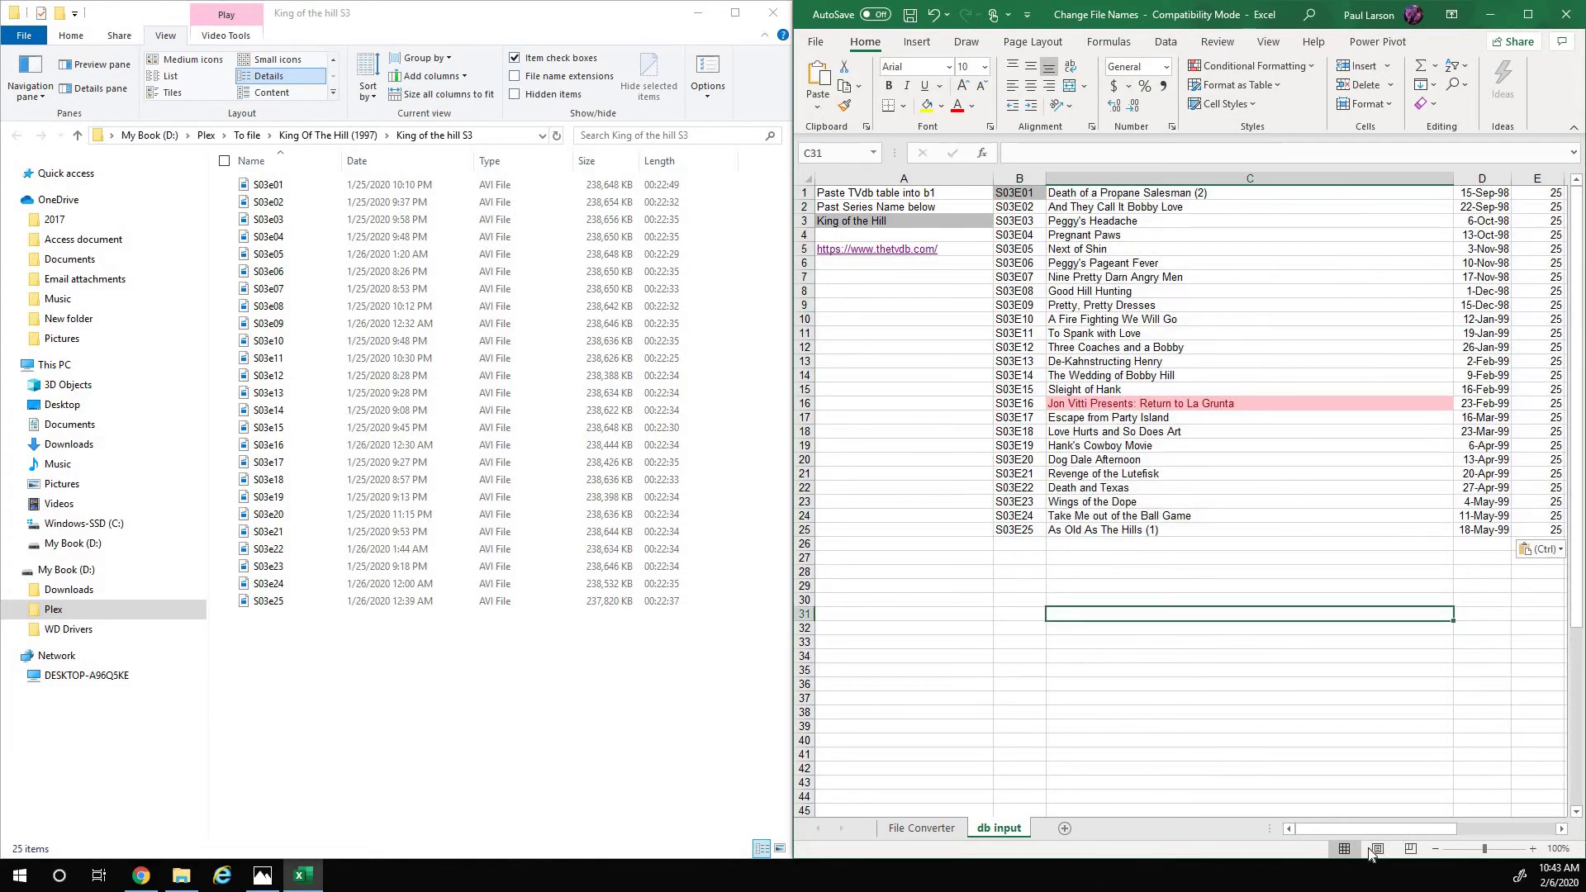
scroll(1394, 830, right, 3)
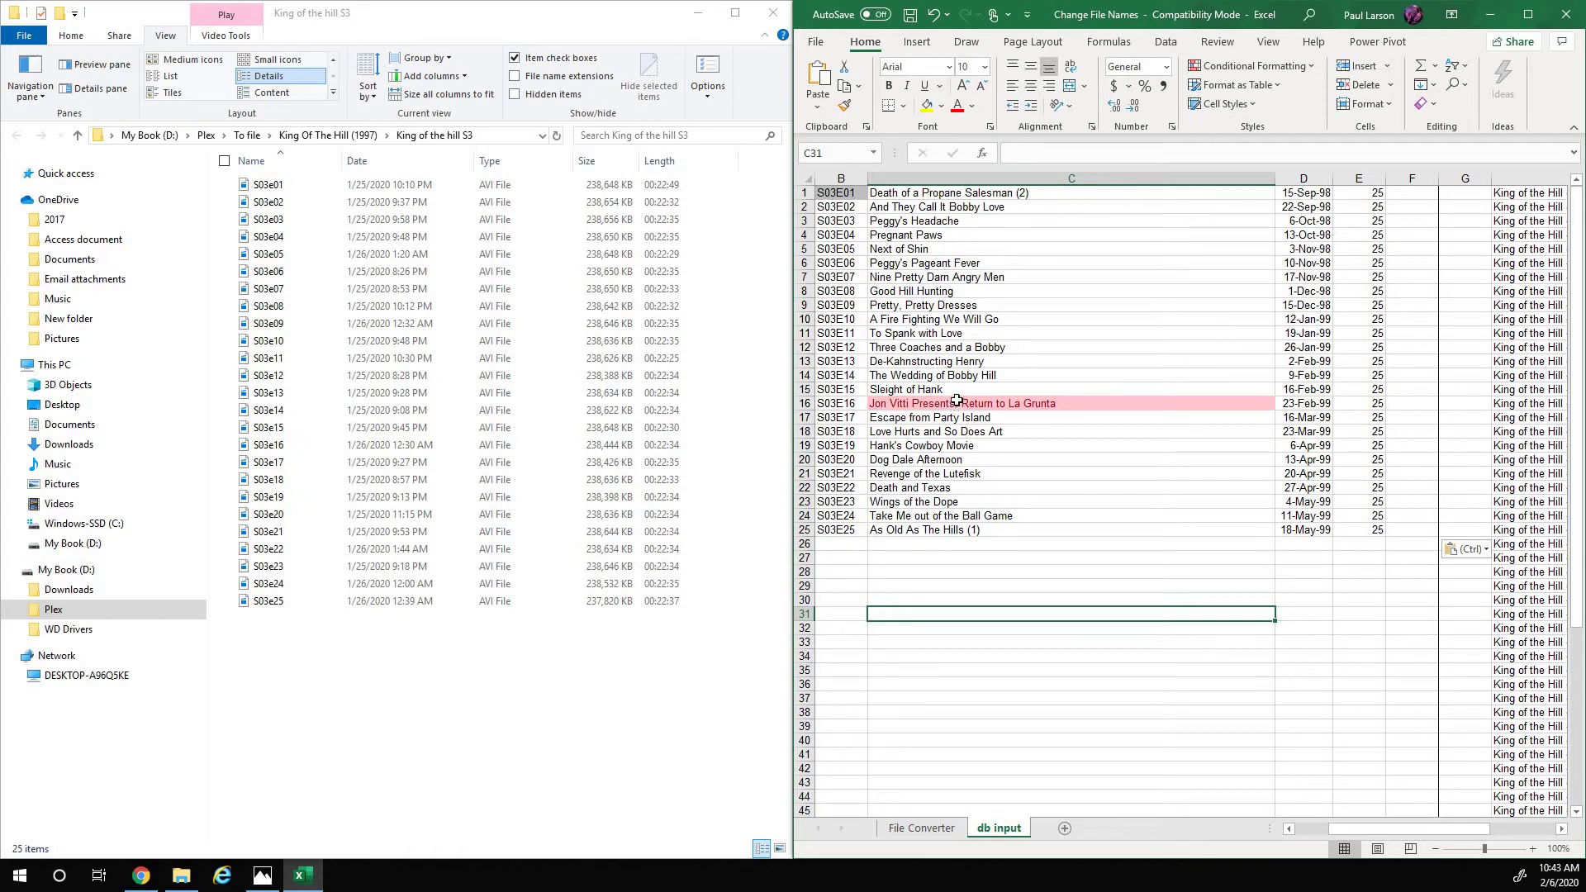
click(956, 400)
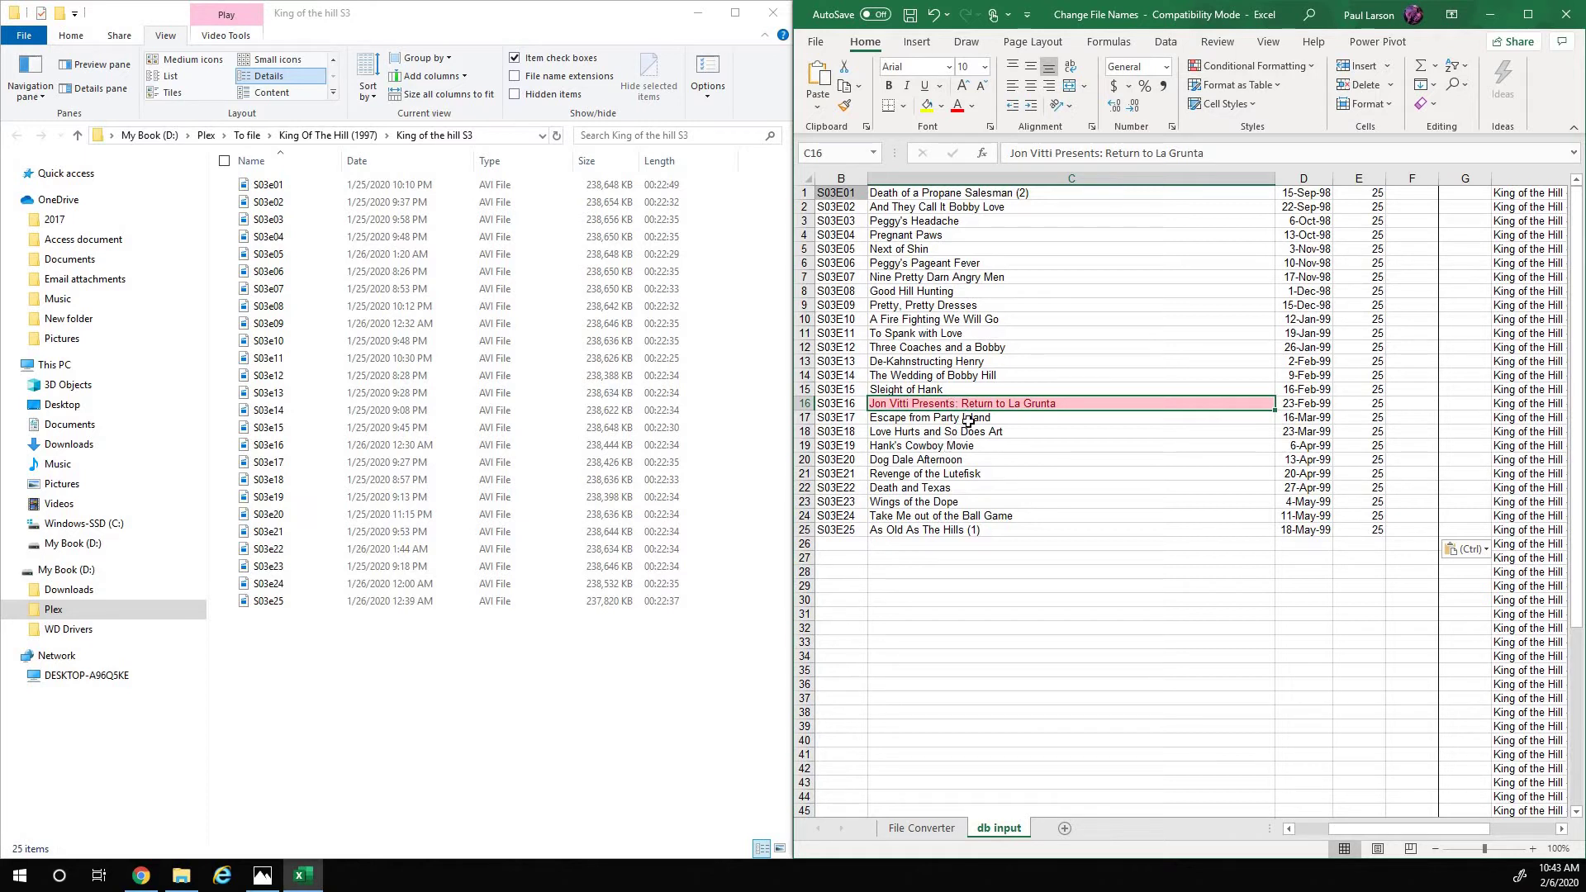
- Delete the colon after 'Presents' in the S03E16 title in C16
double_click(958, 403)
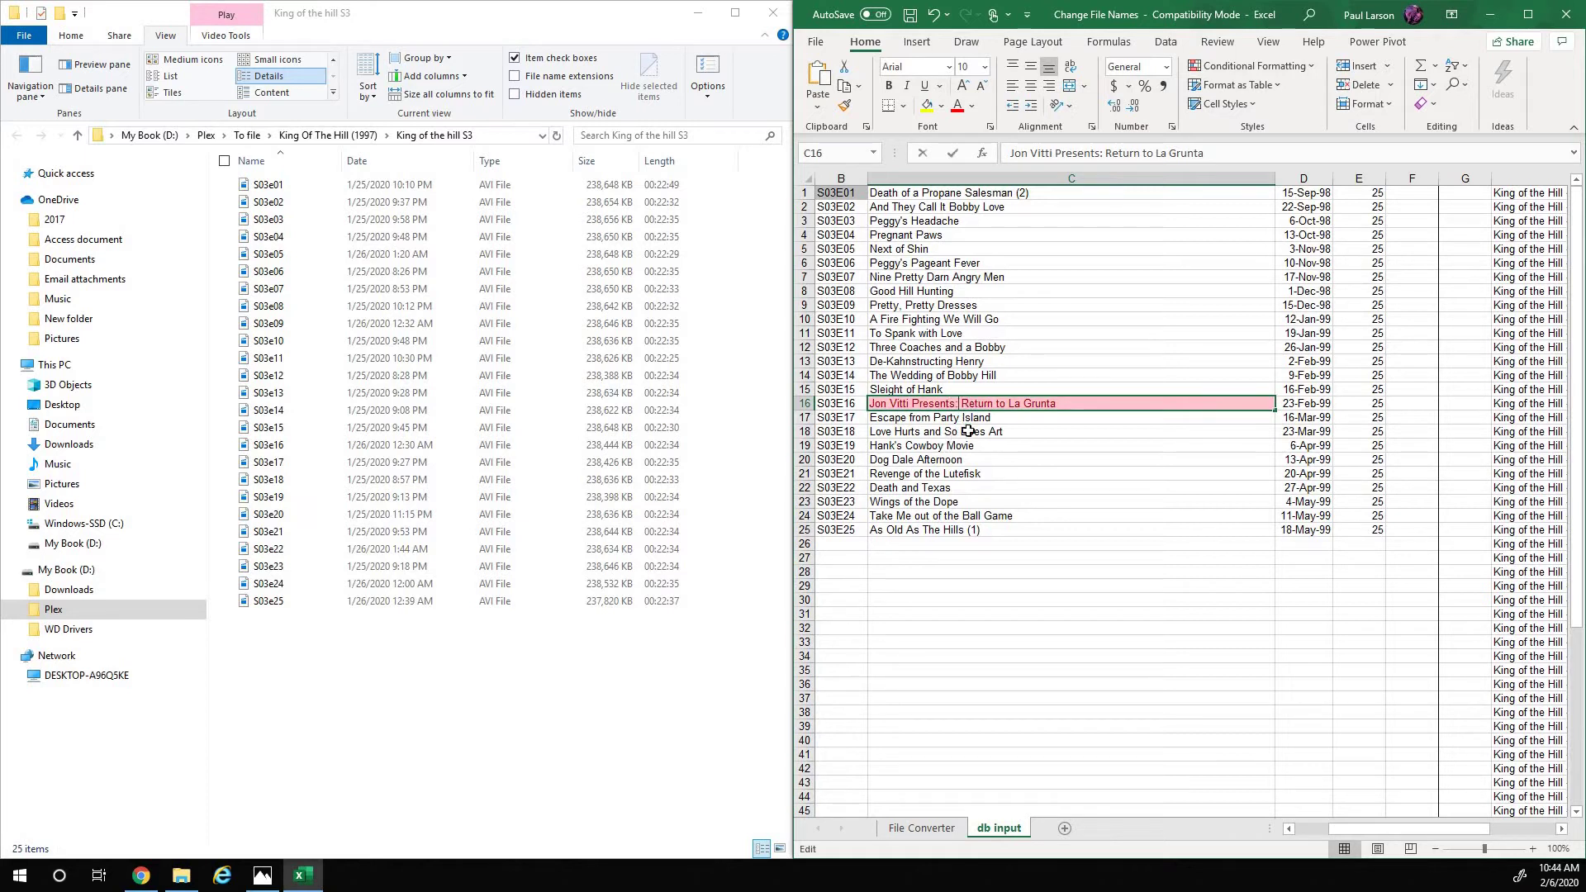
key(BackSpace)
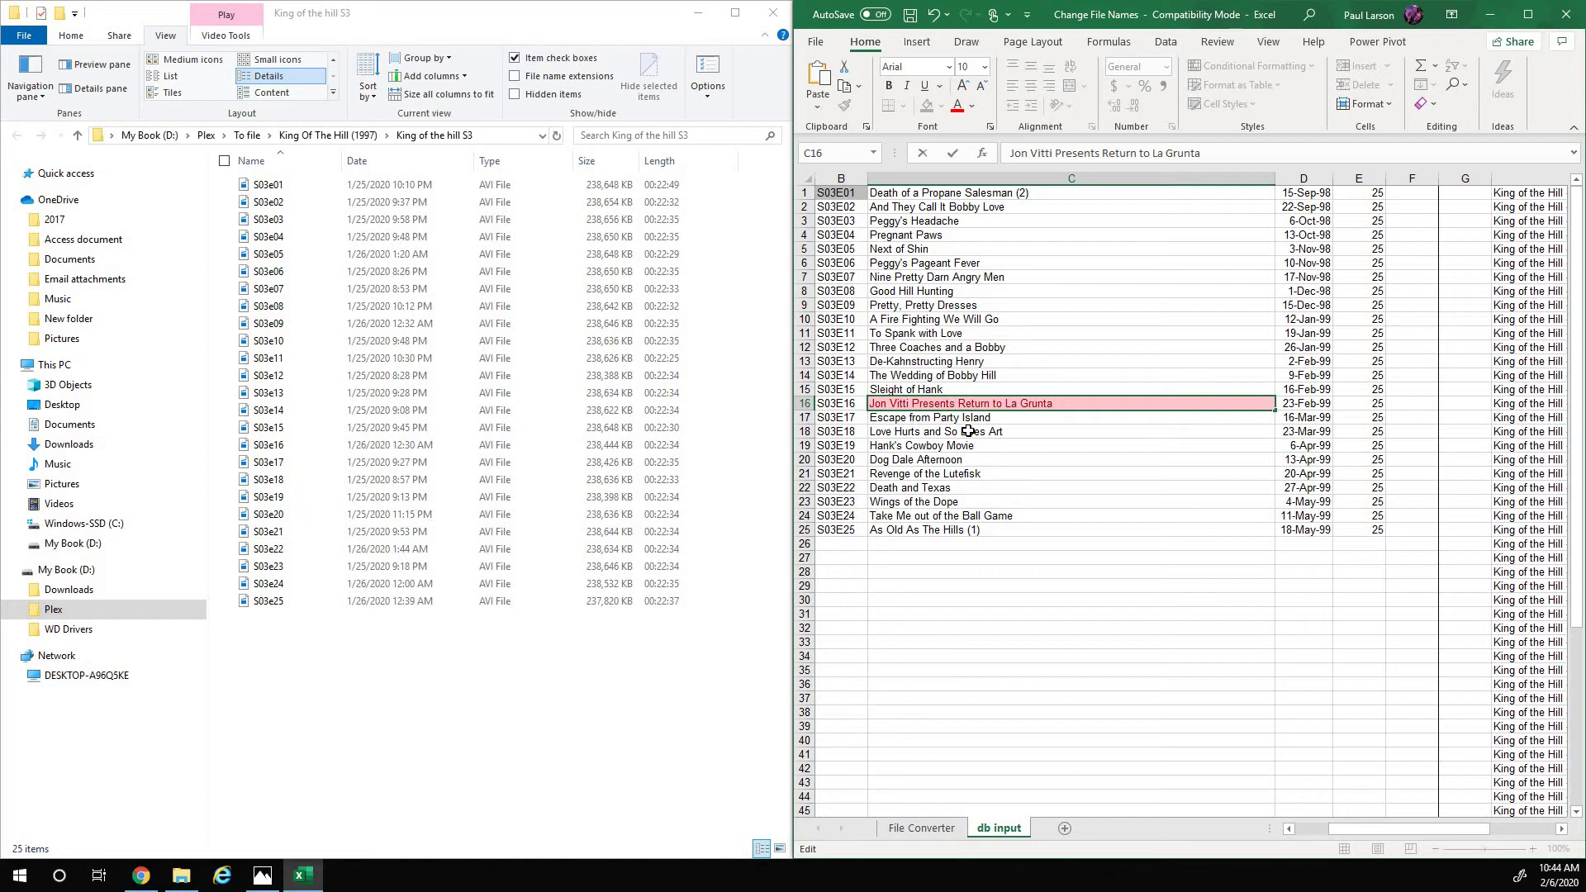
click(1078, 585)
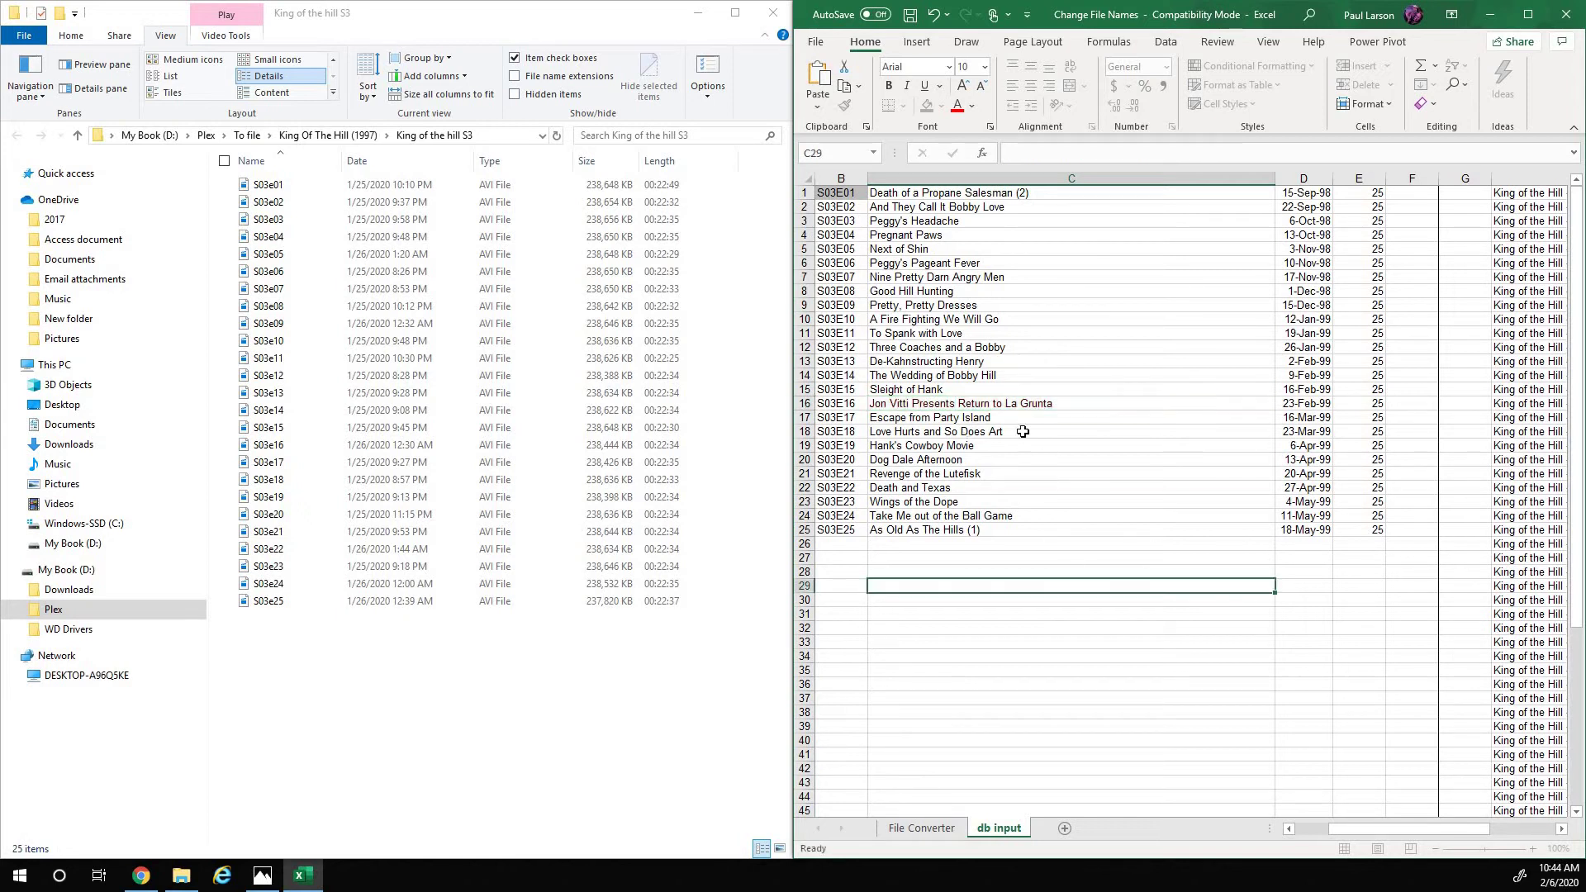
- Select and copy the 25 generated file names in H1:H25
drag(1334, 831, 1408, 822)
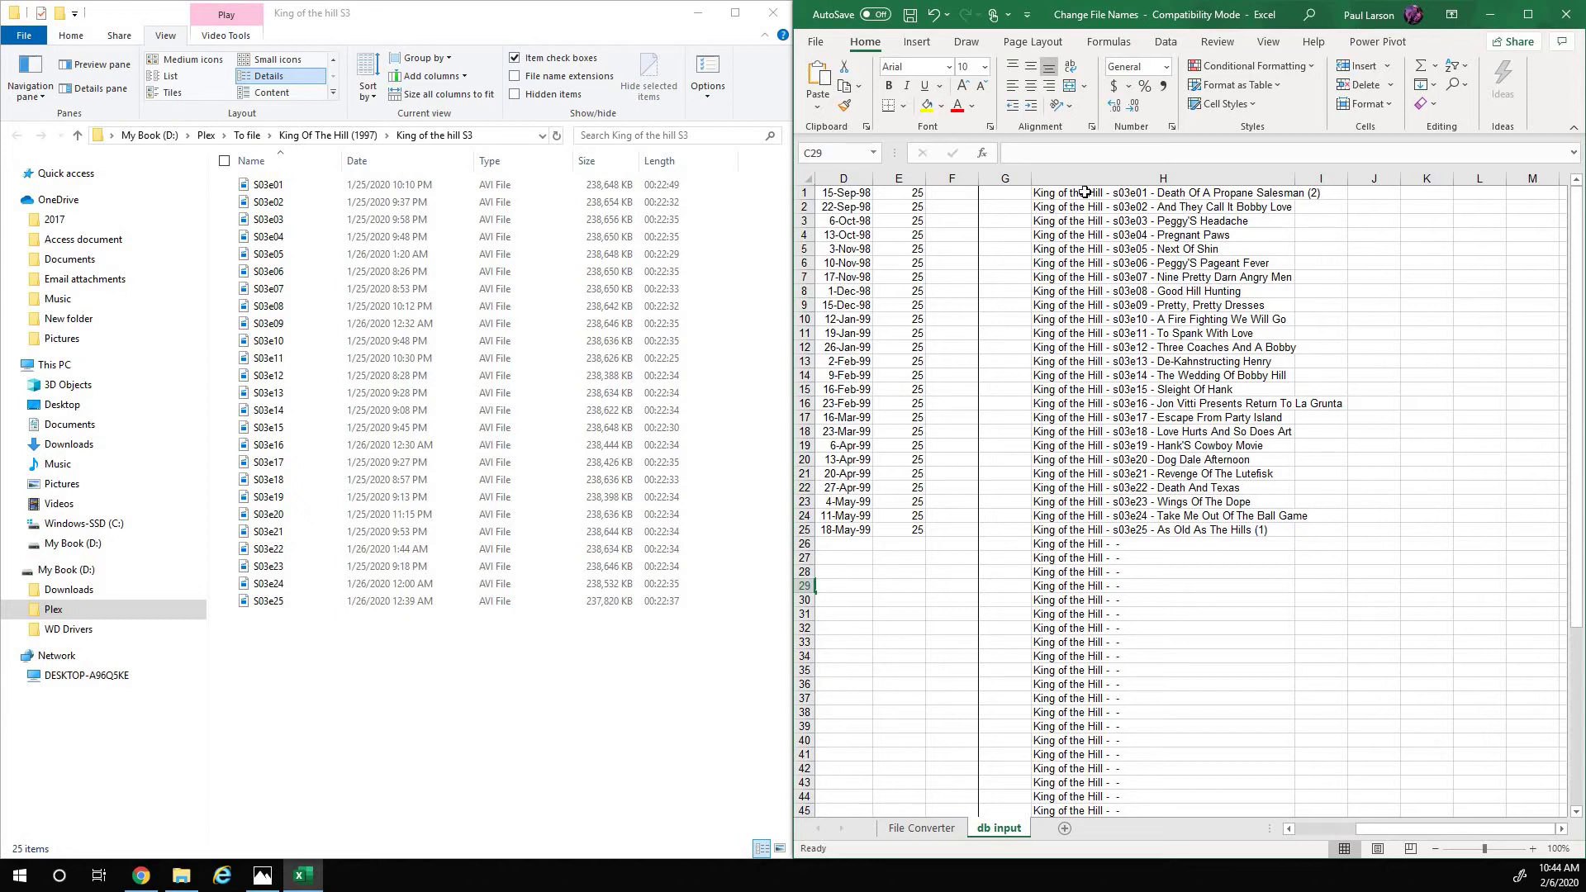
drag(1085, 192, 1119, 529)
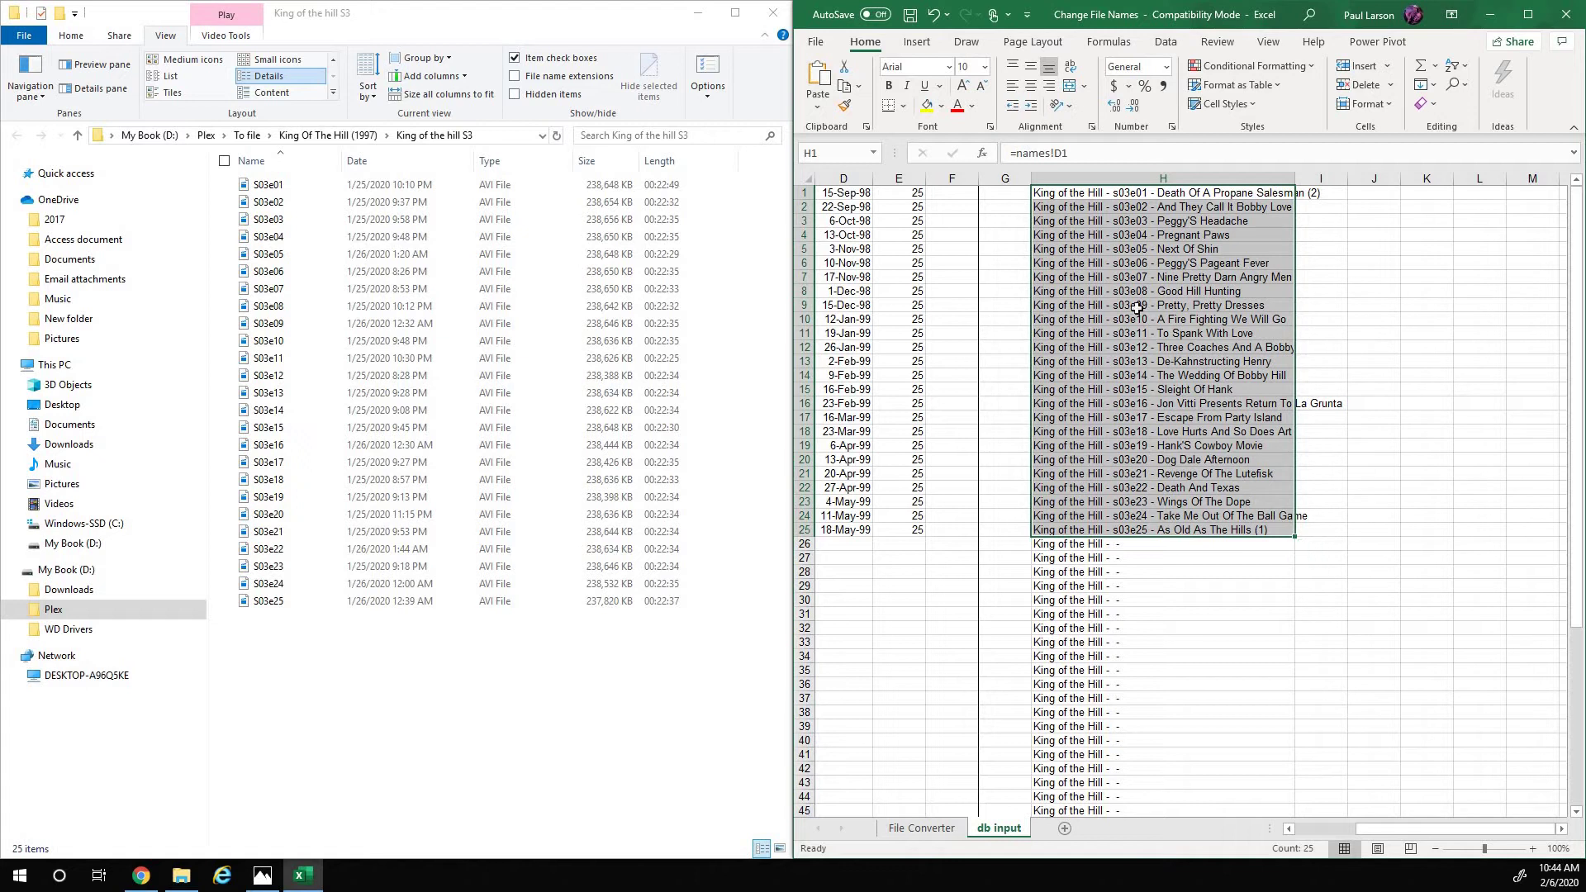
right_click(1138, 308)
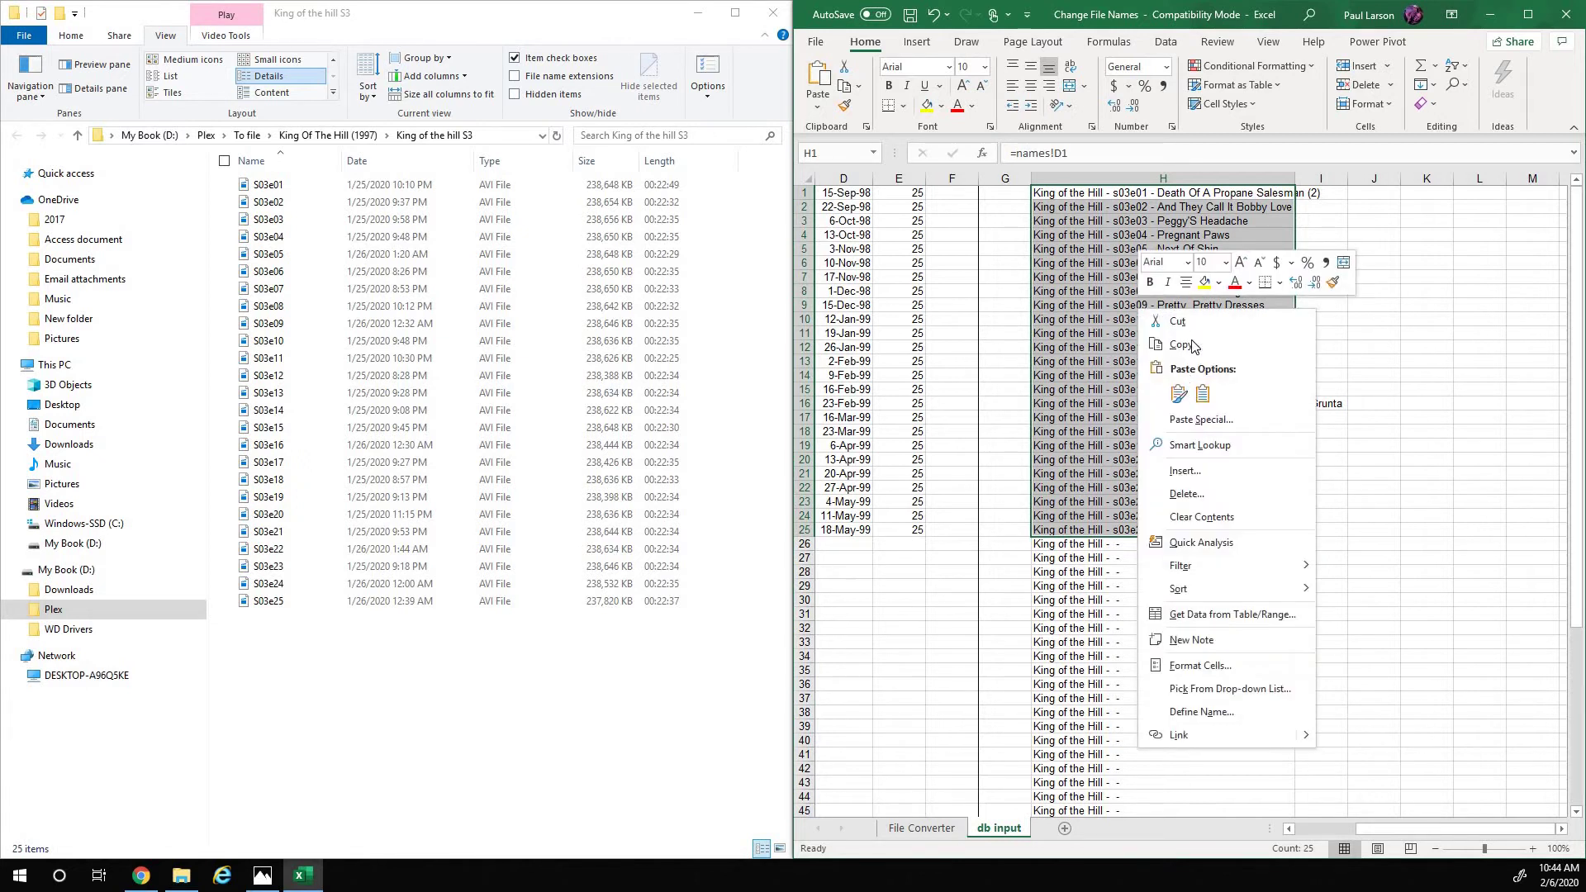
key(Escape)
- Copy the 25 generated episode names and paste them as values into B11:B35 on the File Converter sheet
key(ctrl+c)
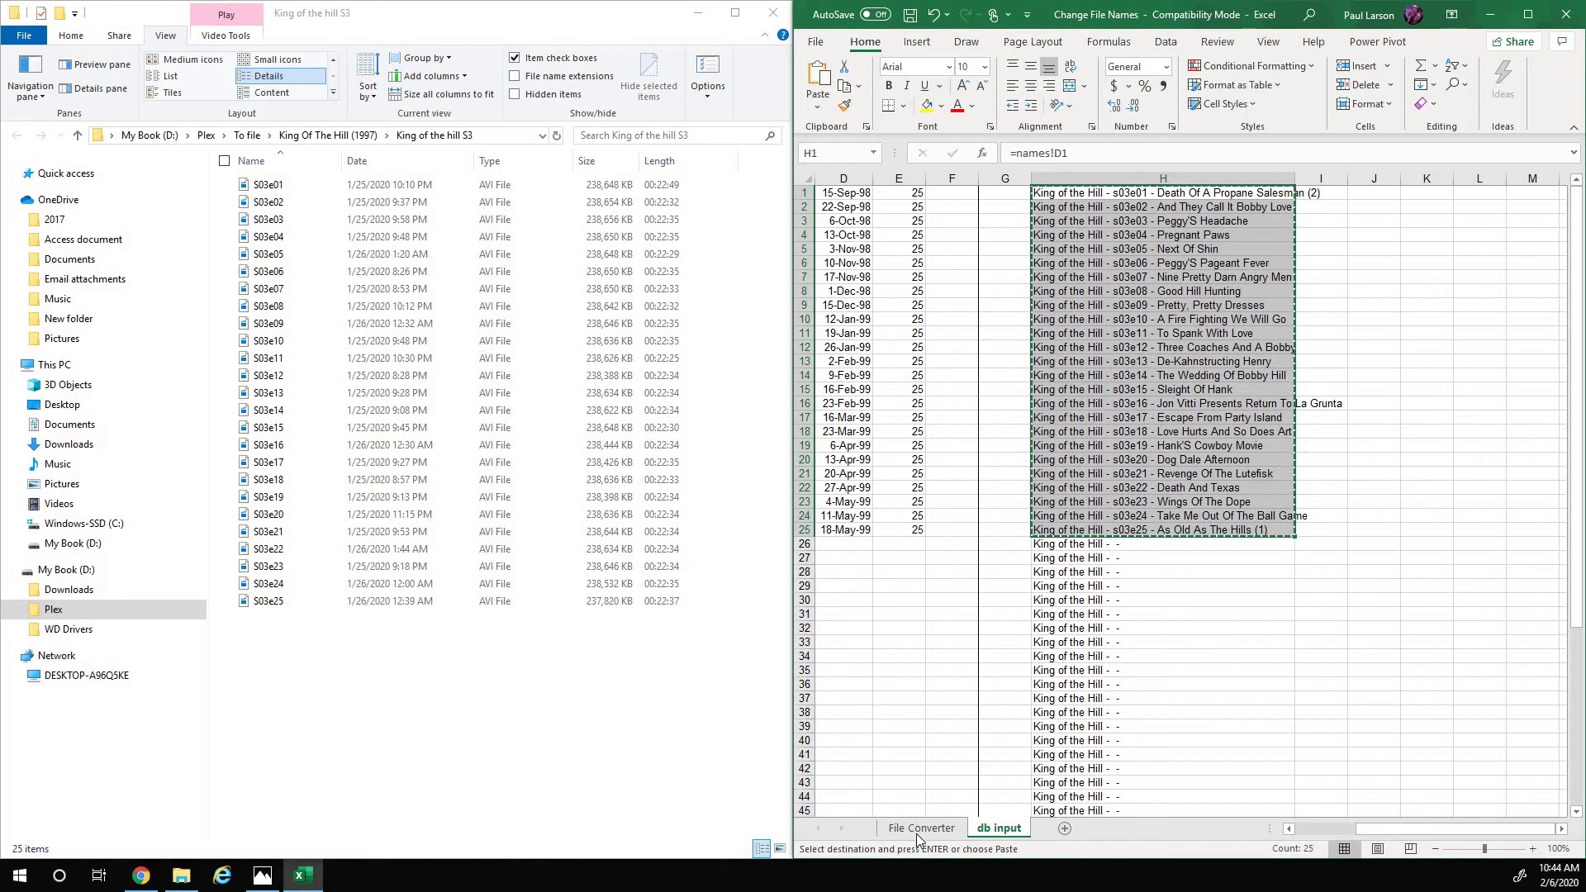
key(ctrl+Page_Up)
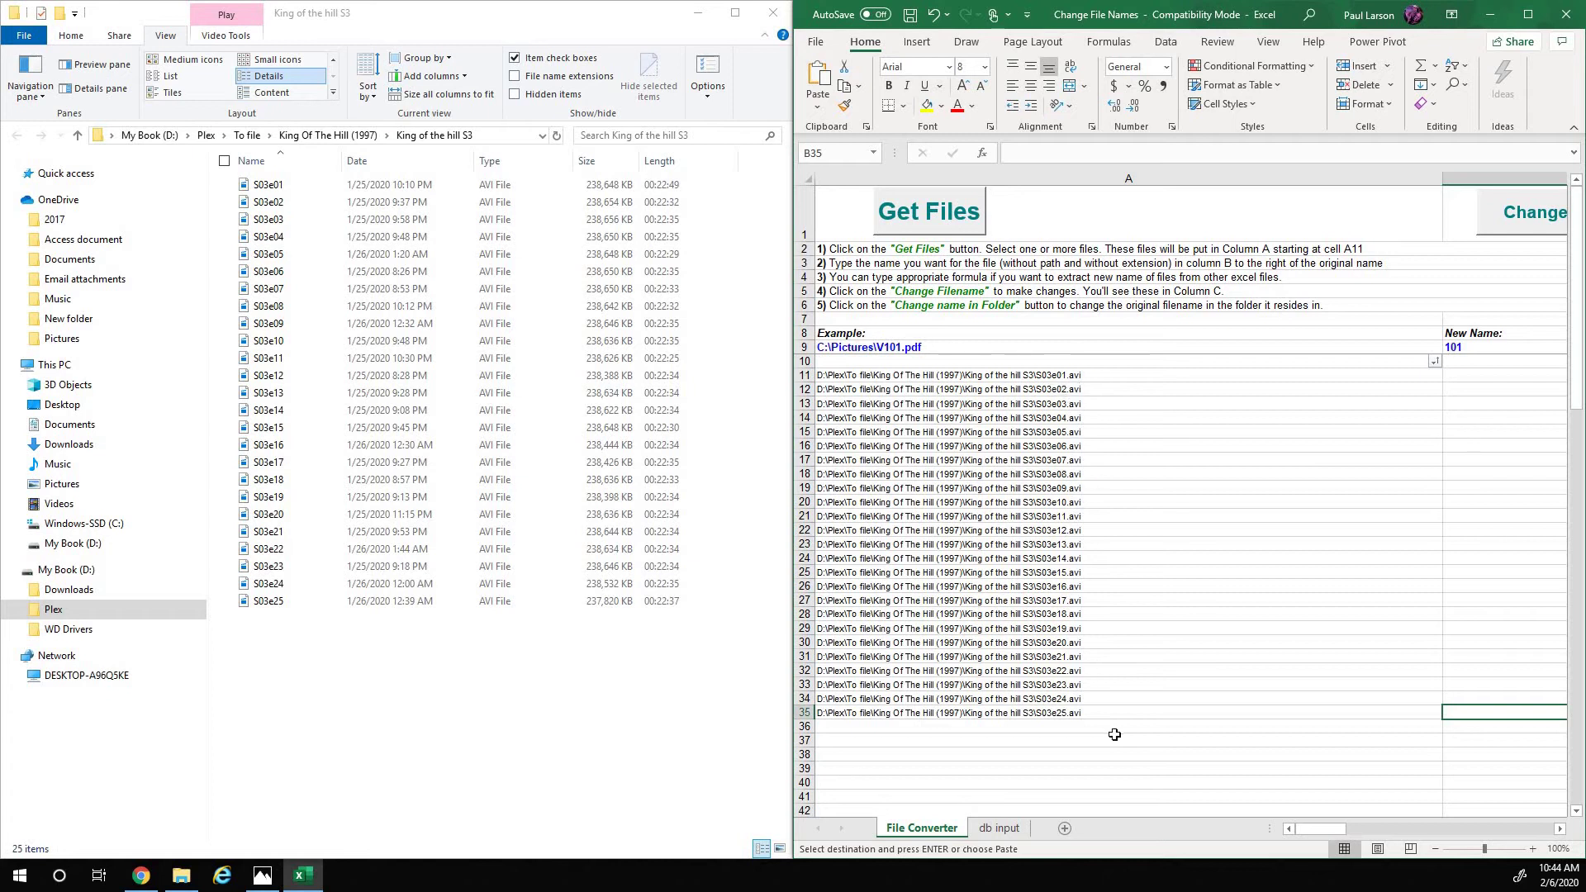
drag(1357, 829, 1397, 825)
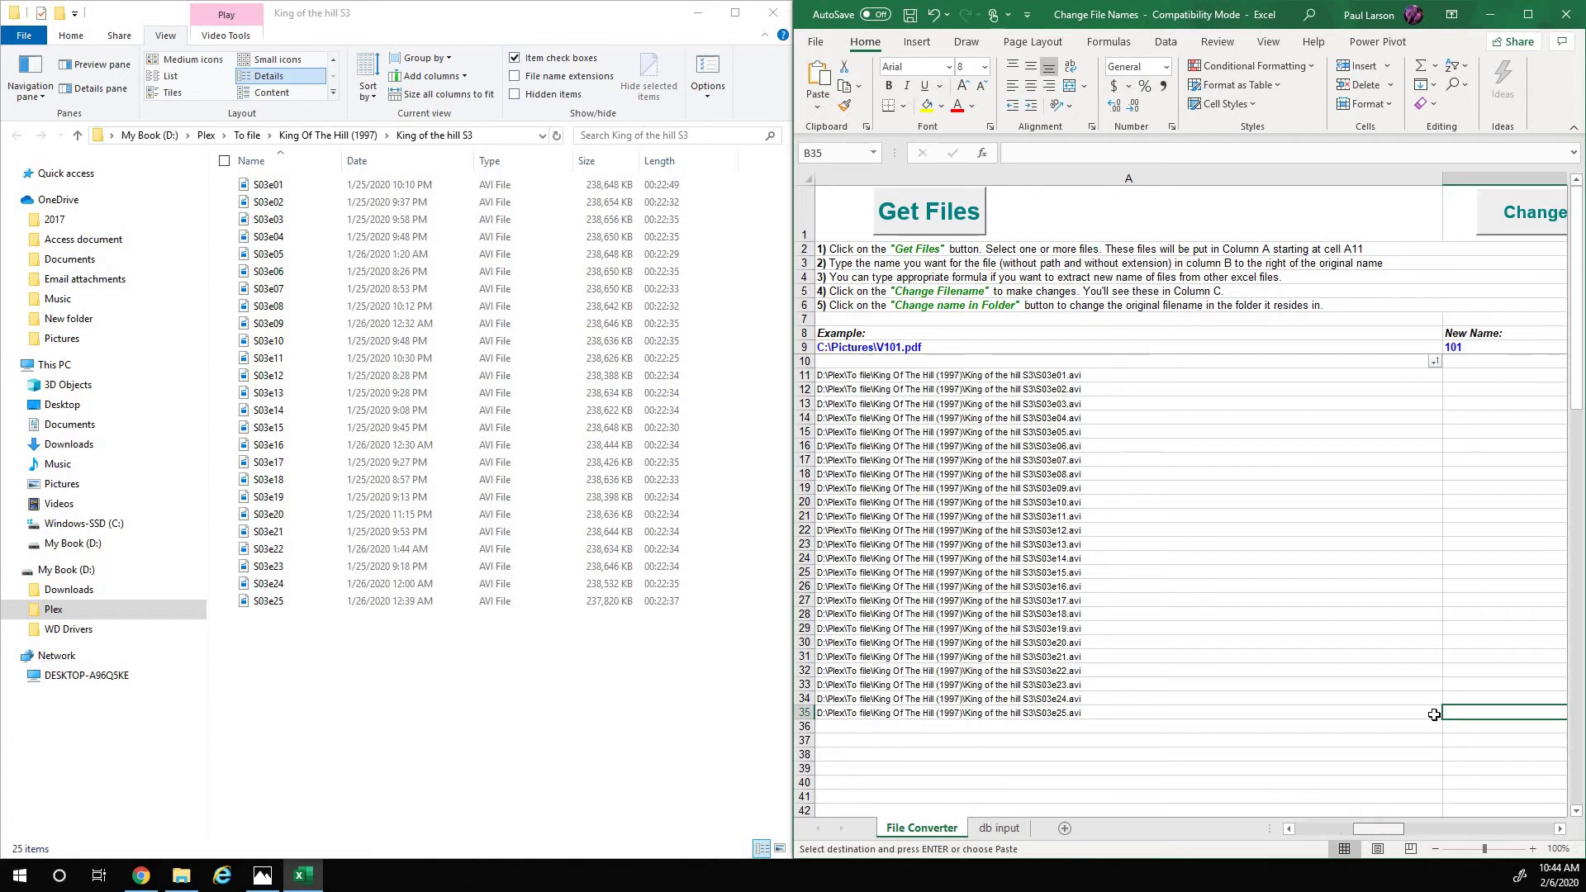
click(1460, 374)
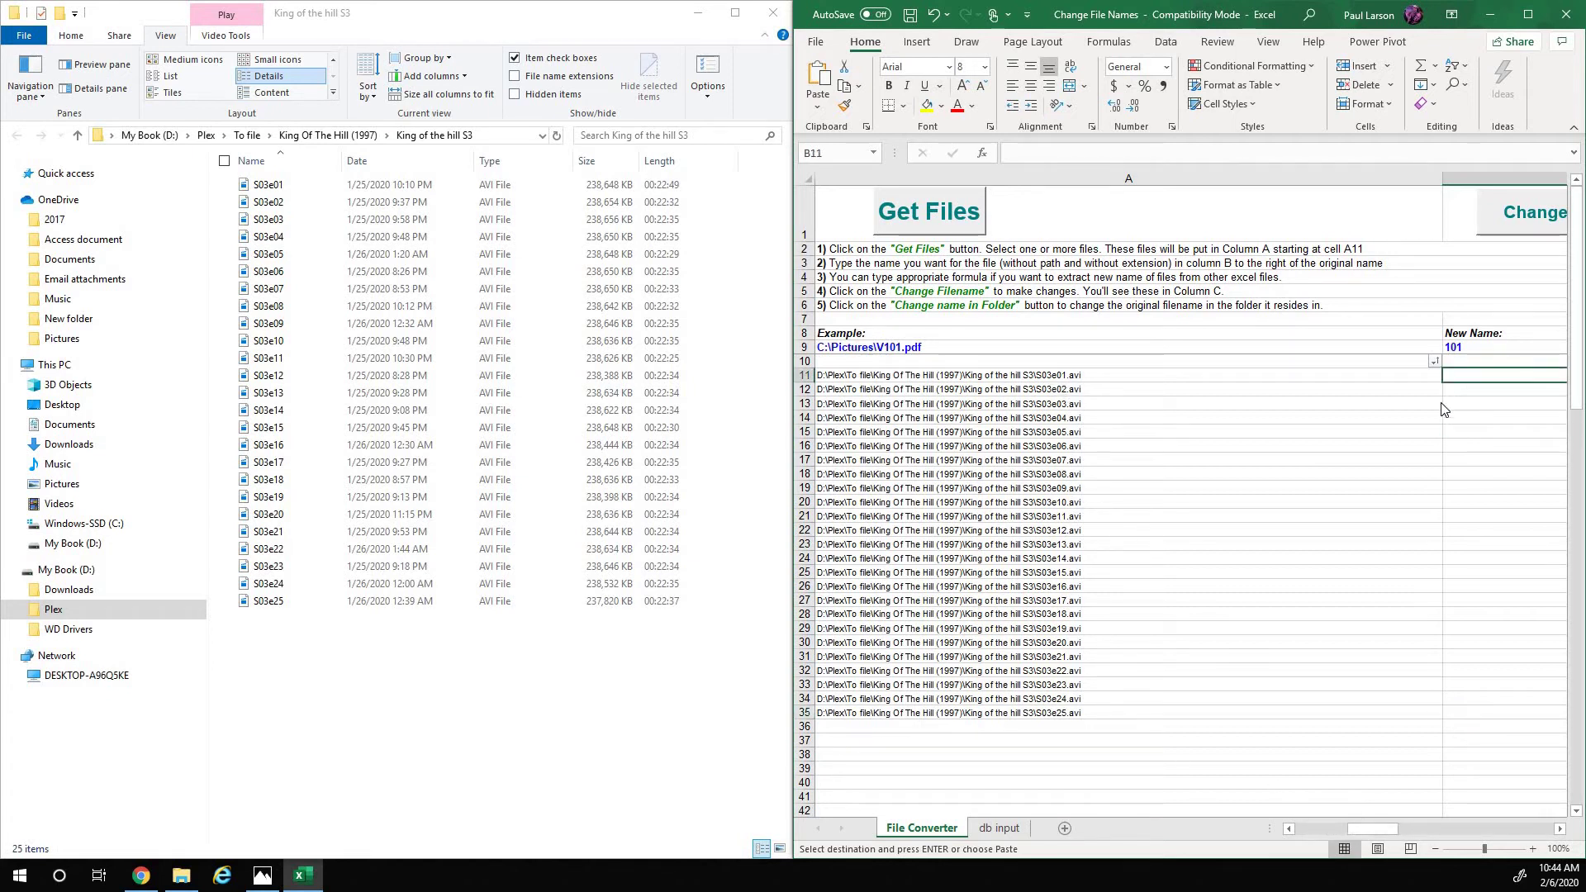
right_click(1460, 376)
click(1346, 463)
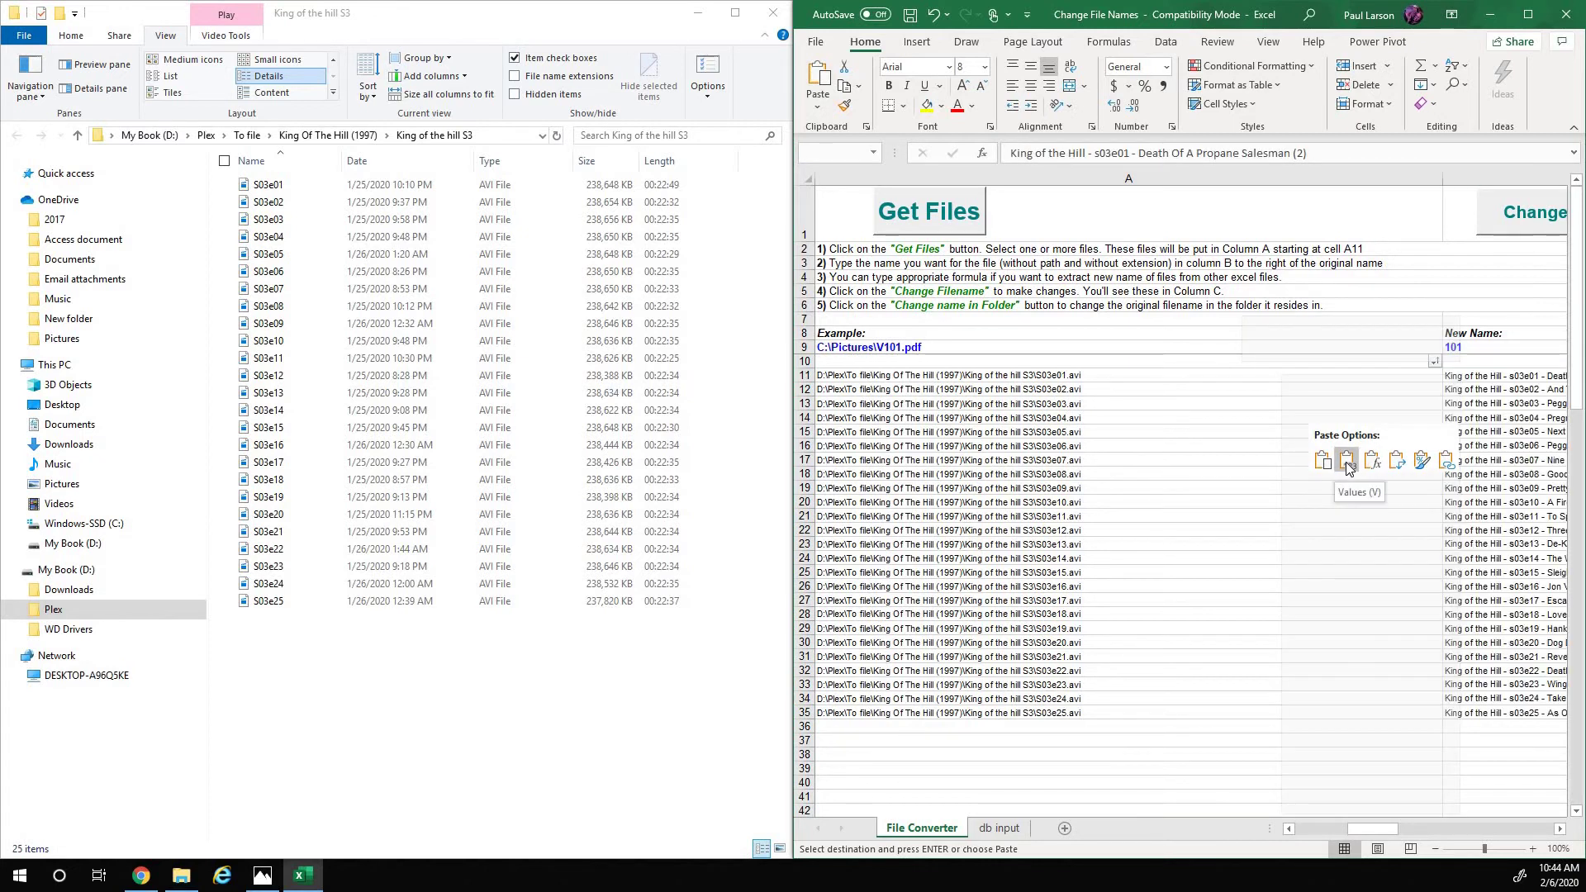
click(1347, 462)
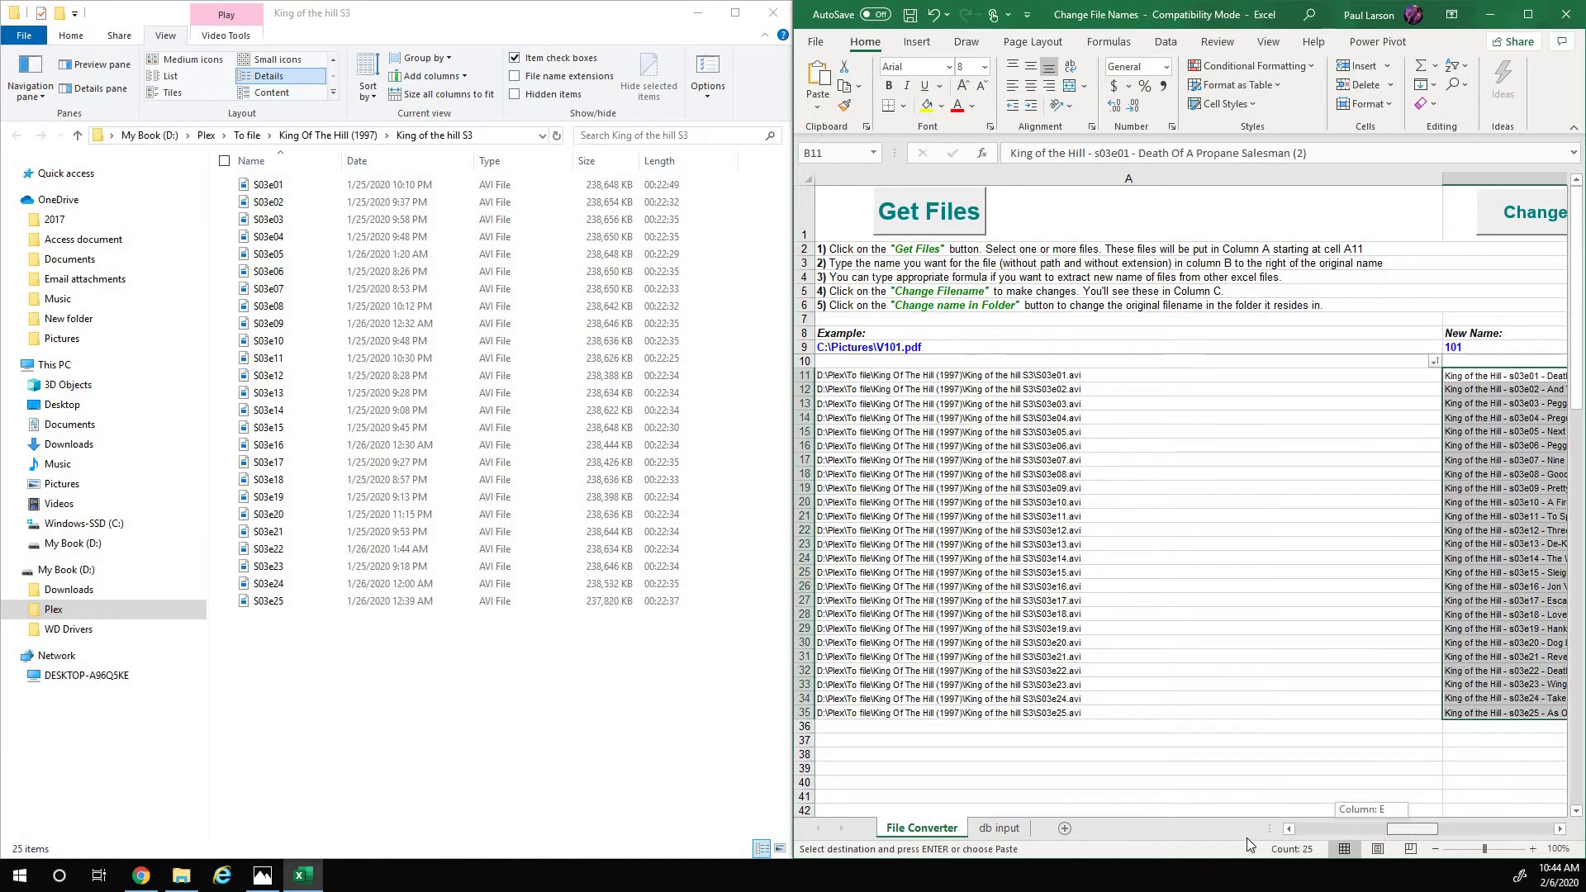
drag(1377, 829, 1320, 830)
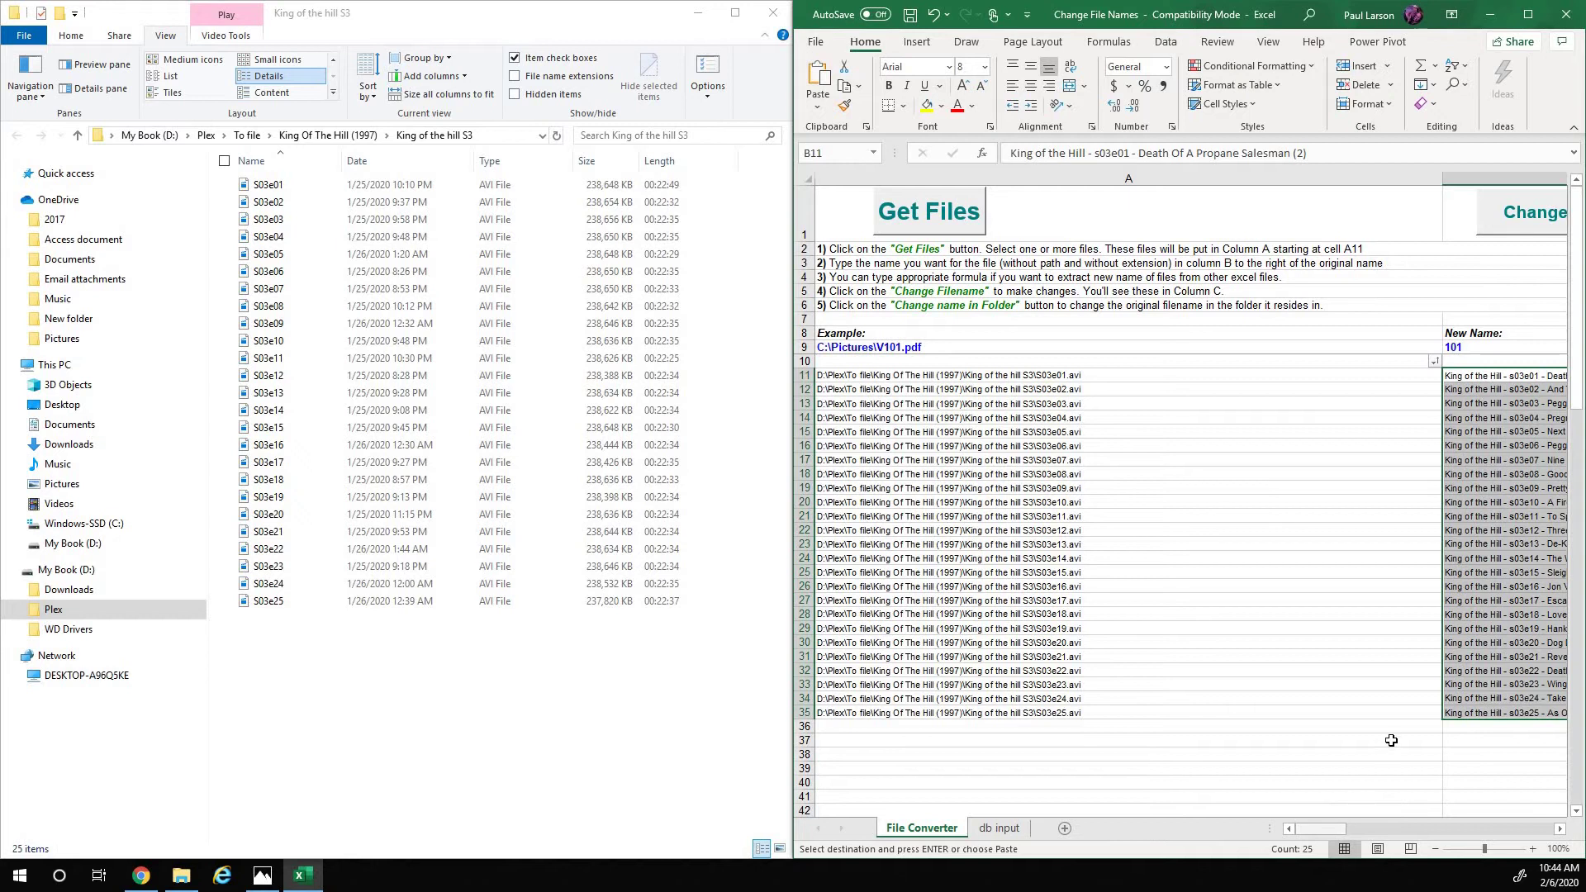
click(1310, 742)
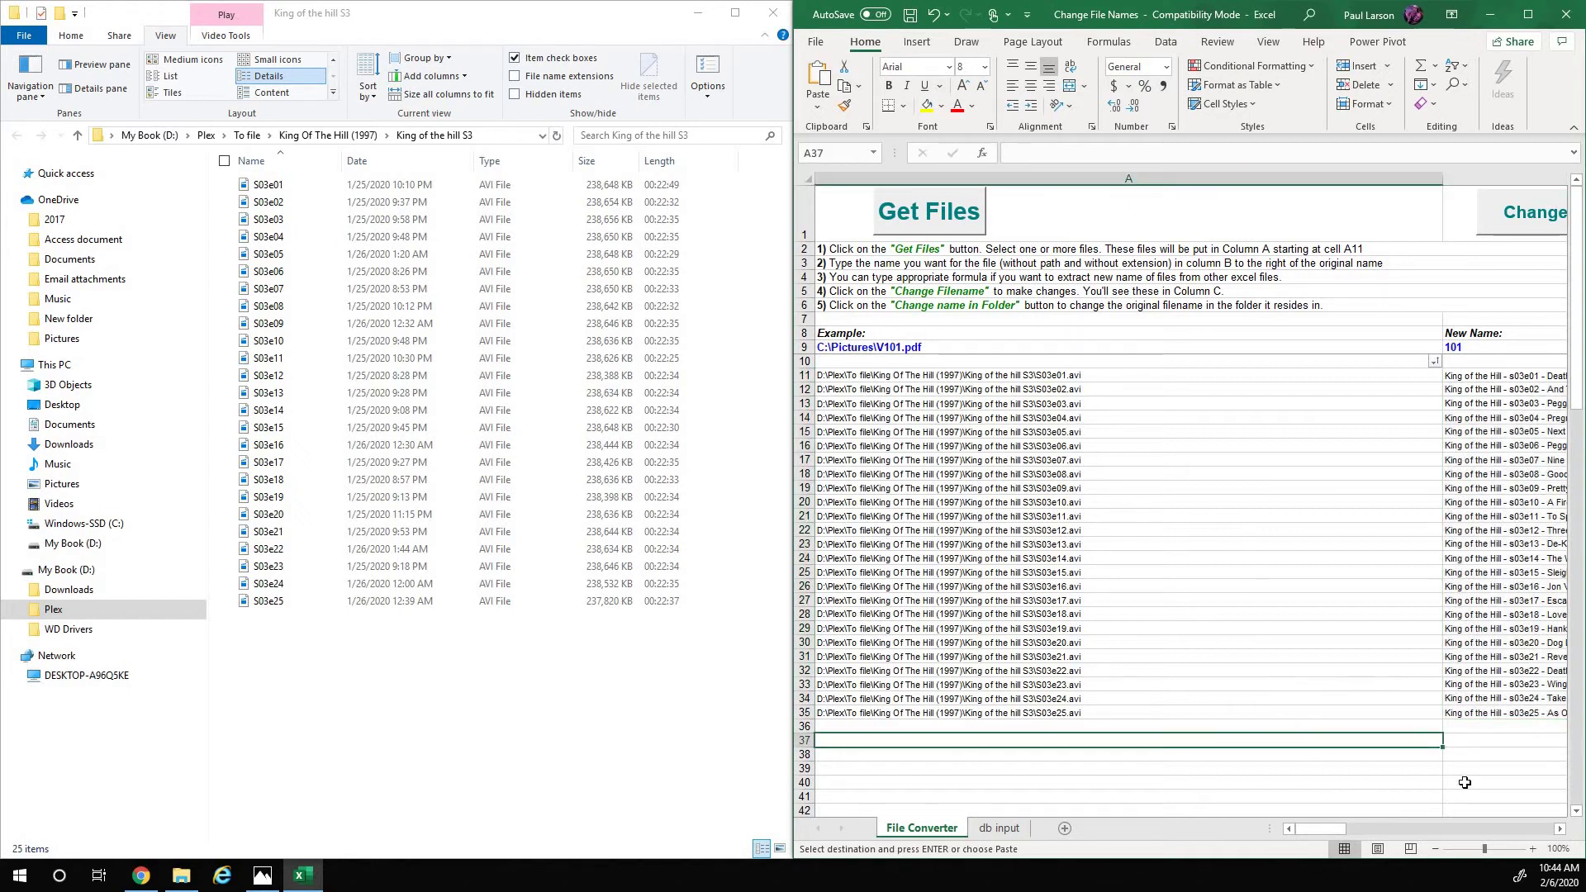
key(Right)
key(Right)
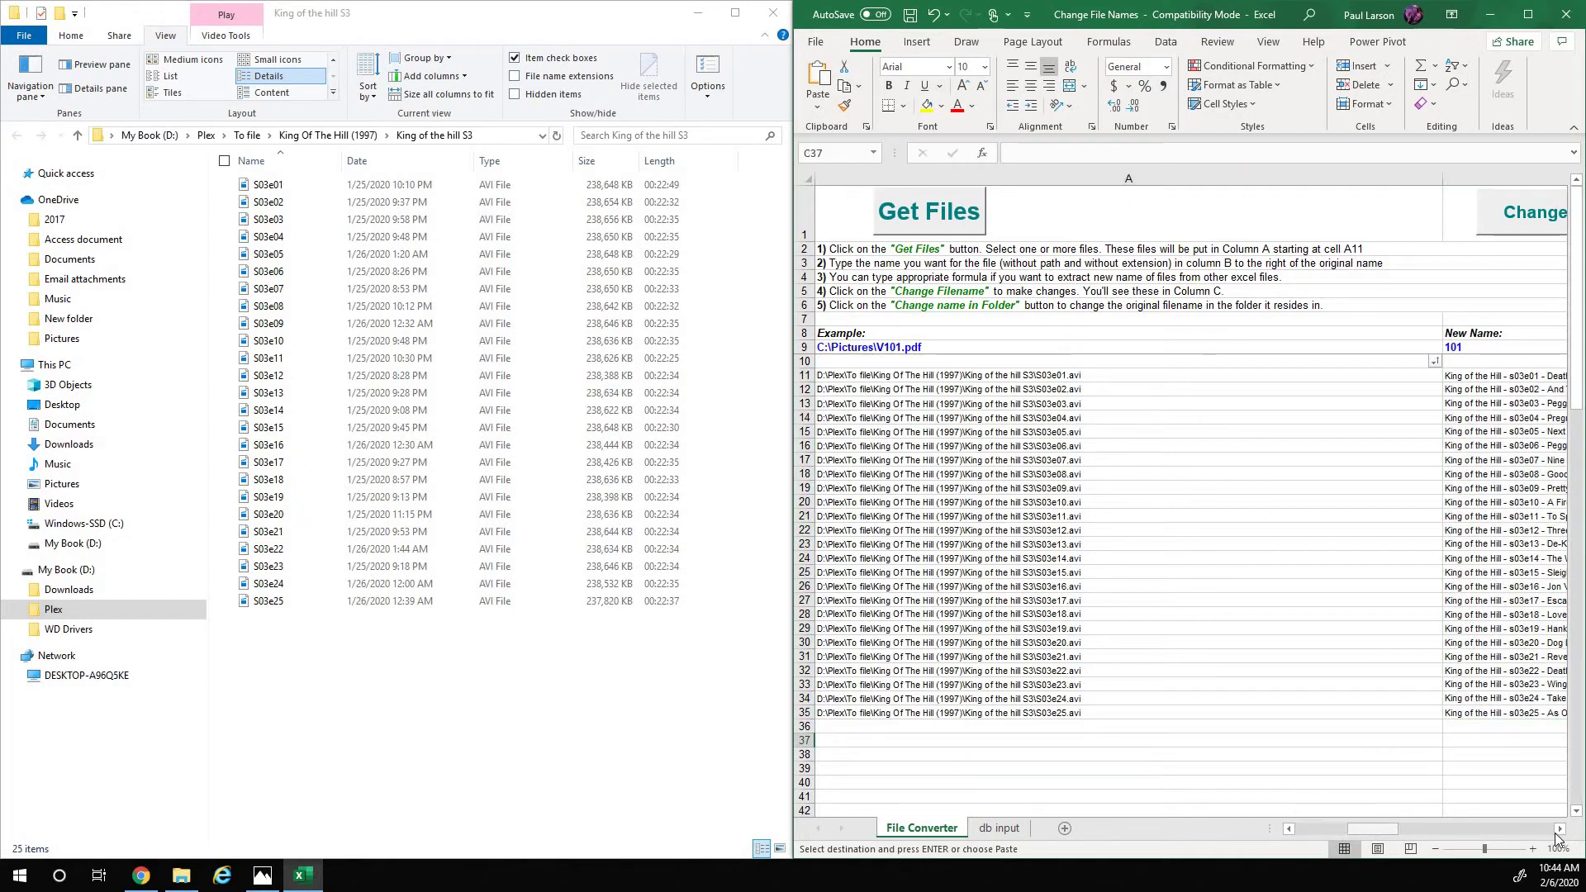
- Run Change Filename to fill C11:C35 with the 25 new season 3 file paths
click(1529, 16)
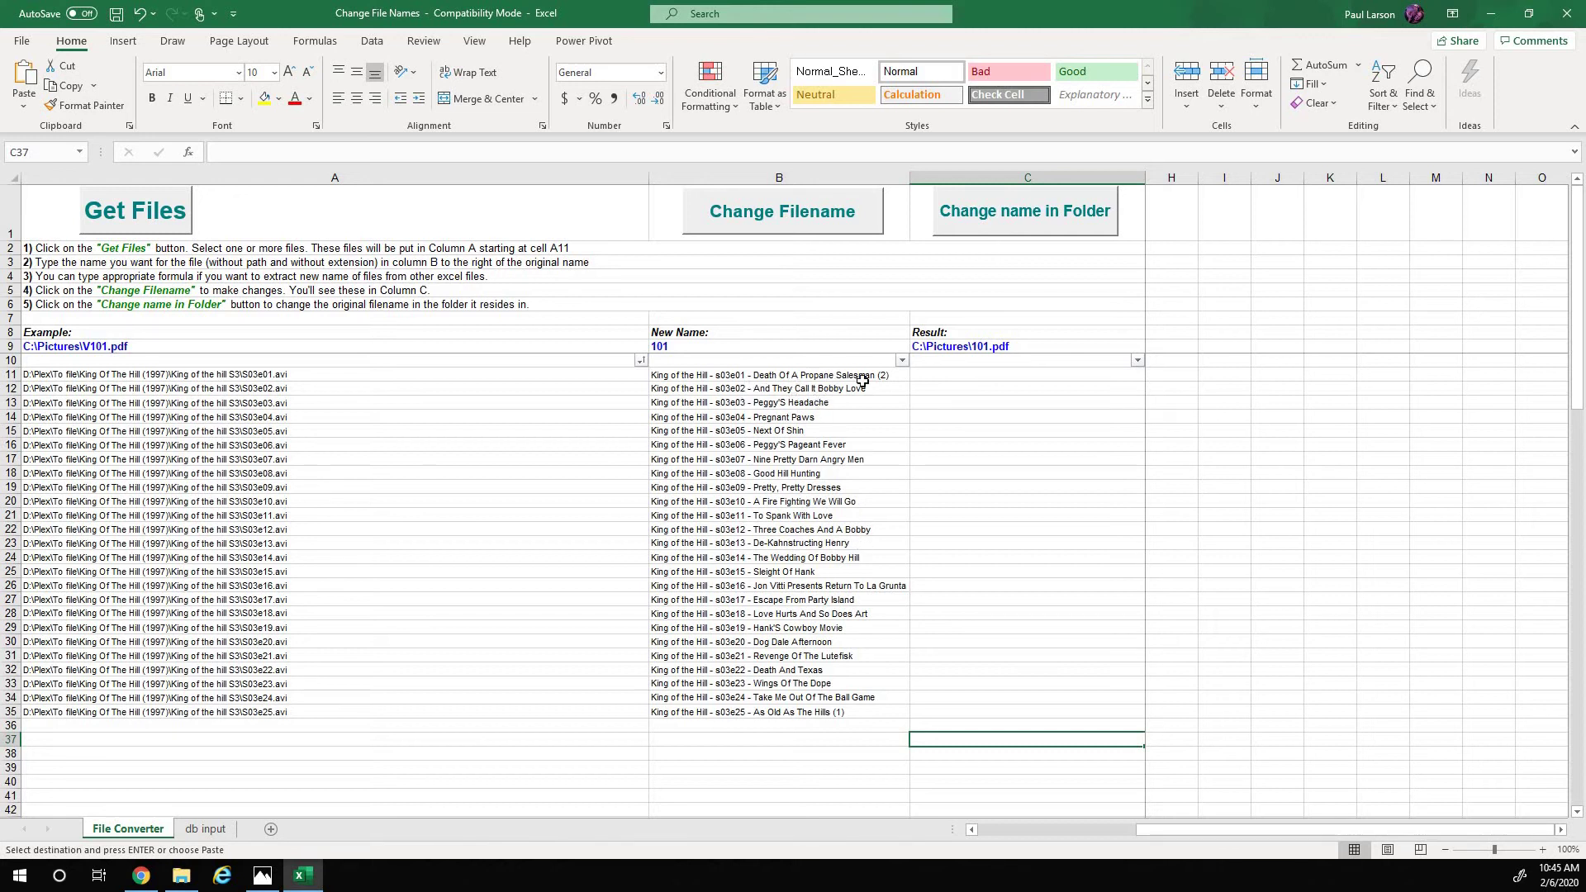
click(809, 227)
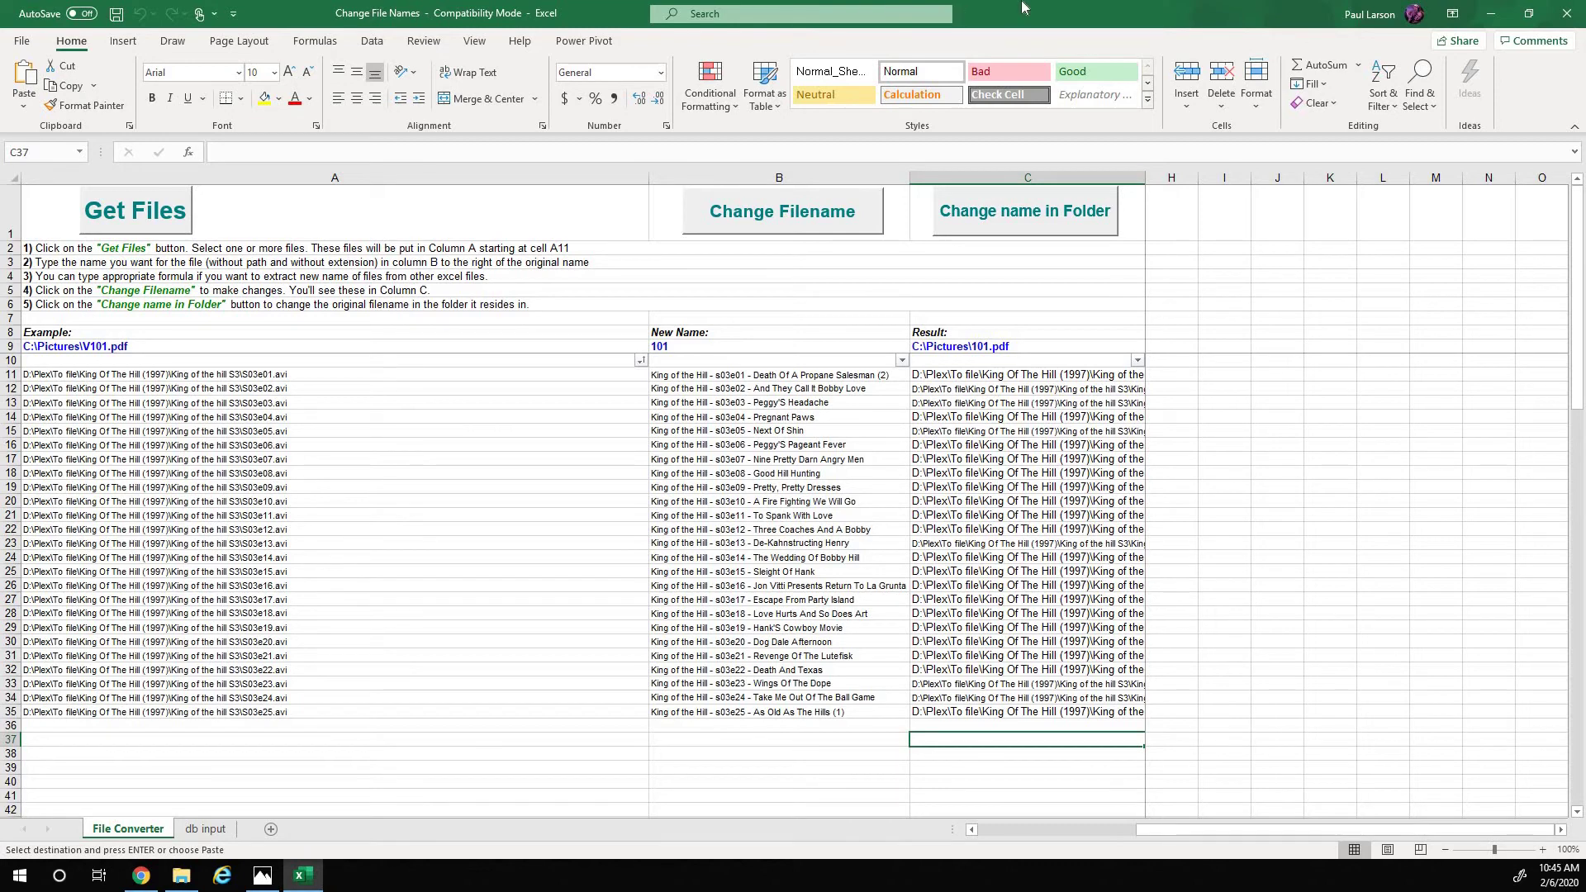
drag(1189, 11, 1584, 240)
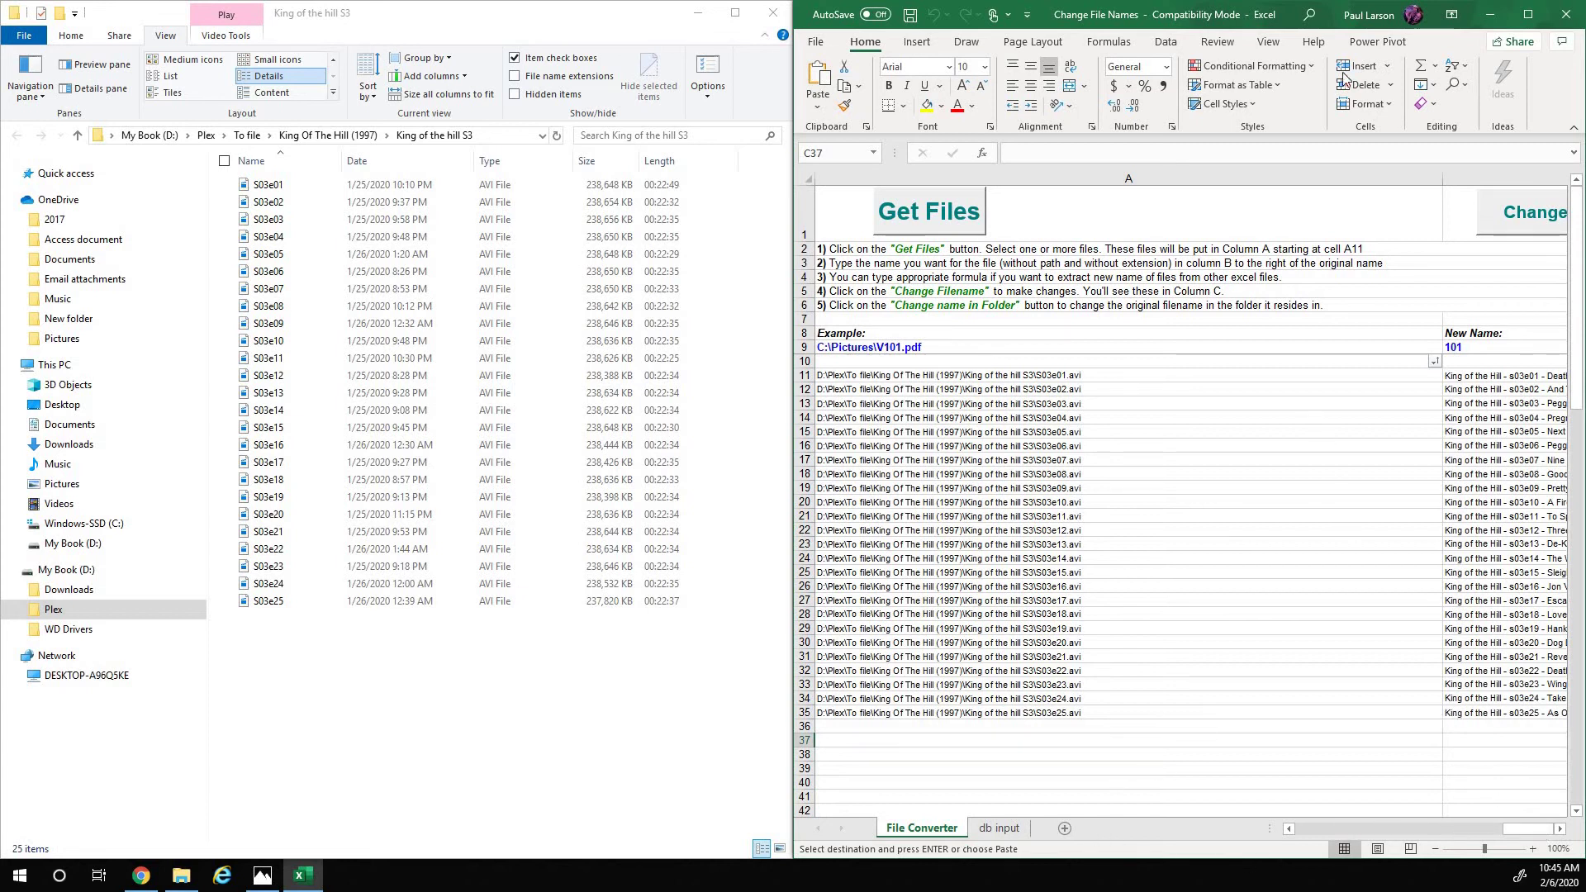
- Rename all 25 season 3 AVI files in the folder with the Change name in Folder button
double_click(1276, 18)
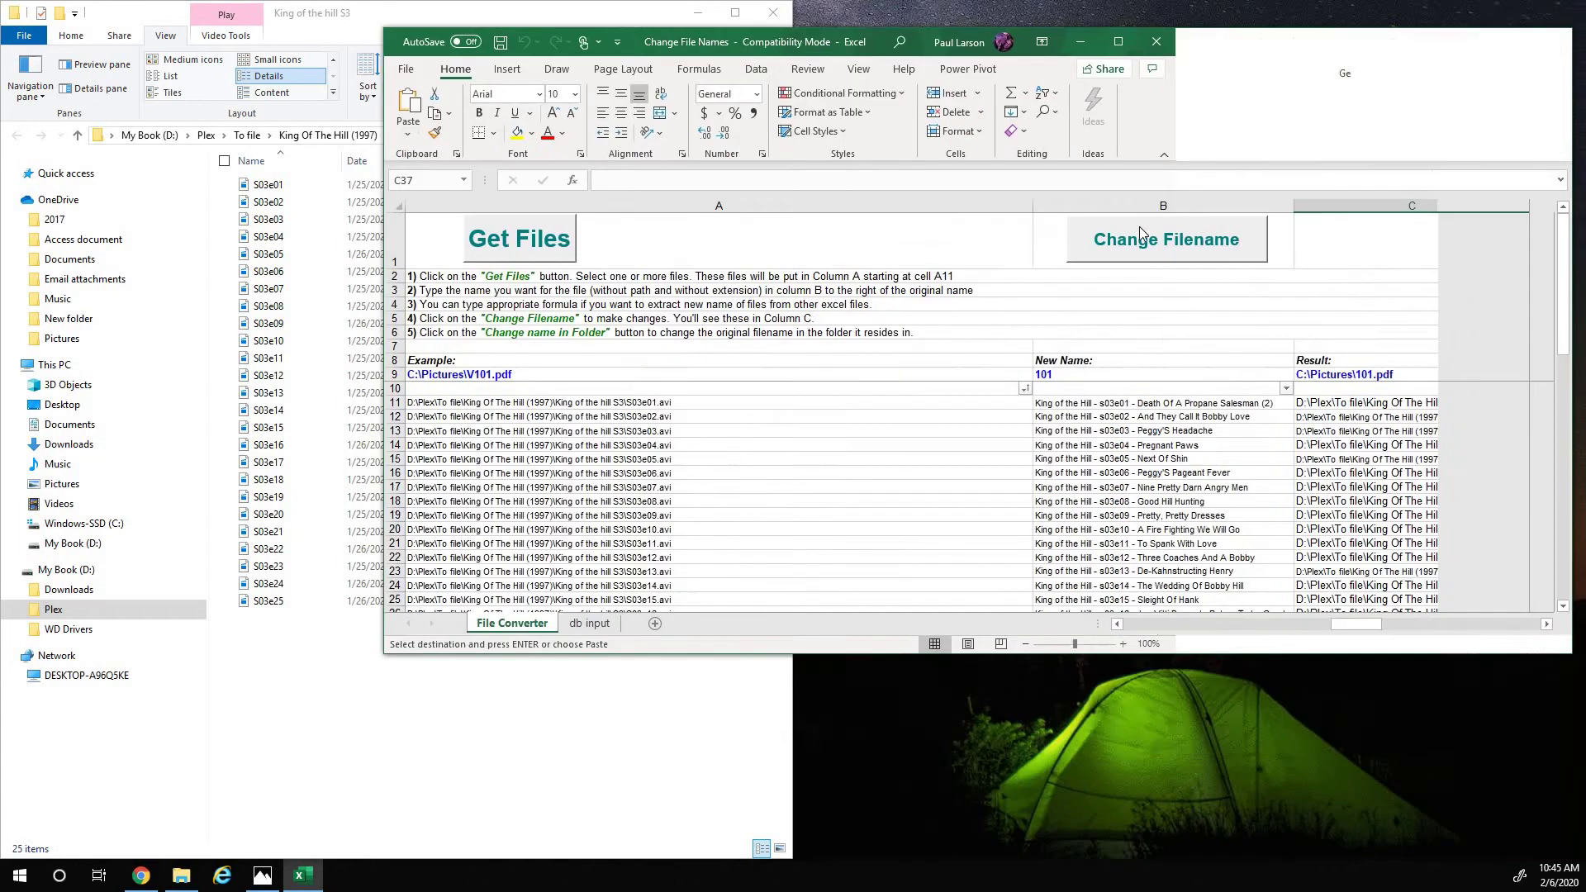
drag(1261, 42, 1263, 335)
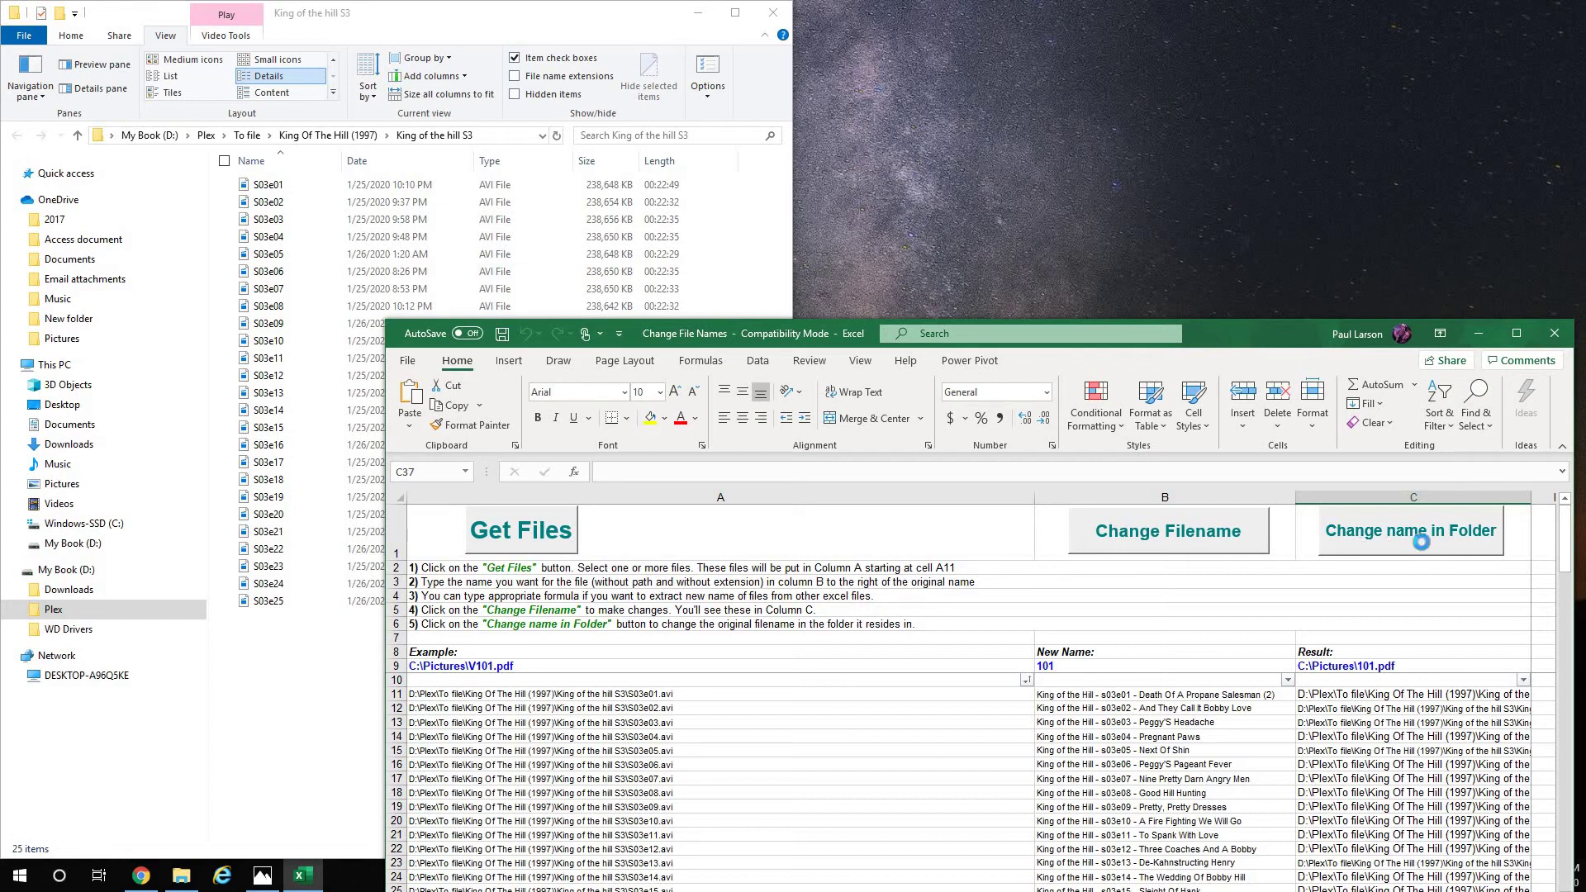
click(1421, 542)
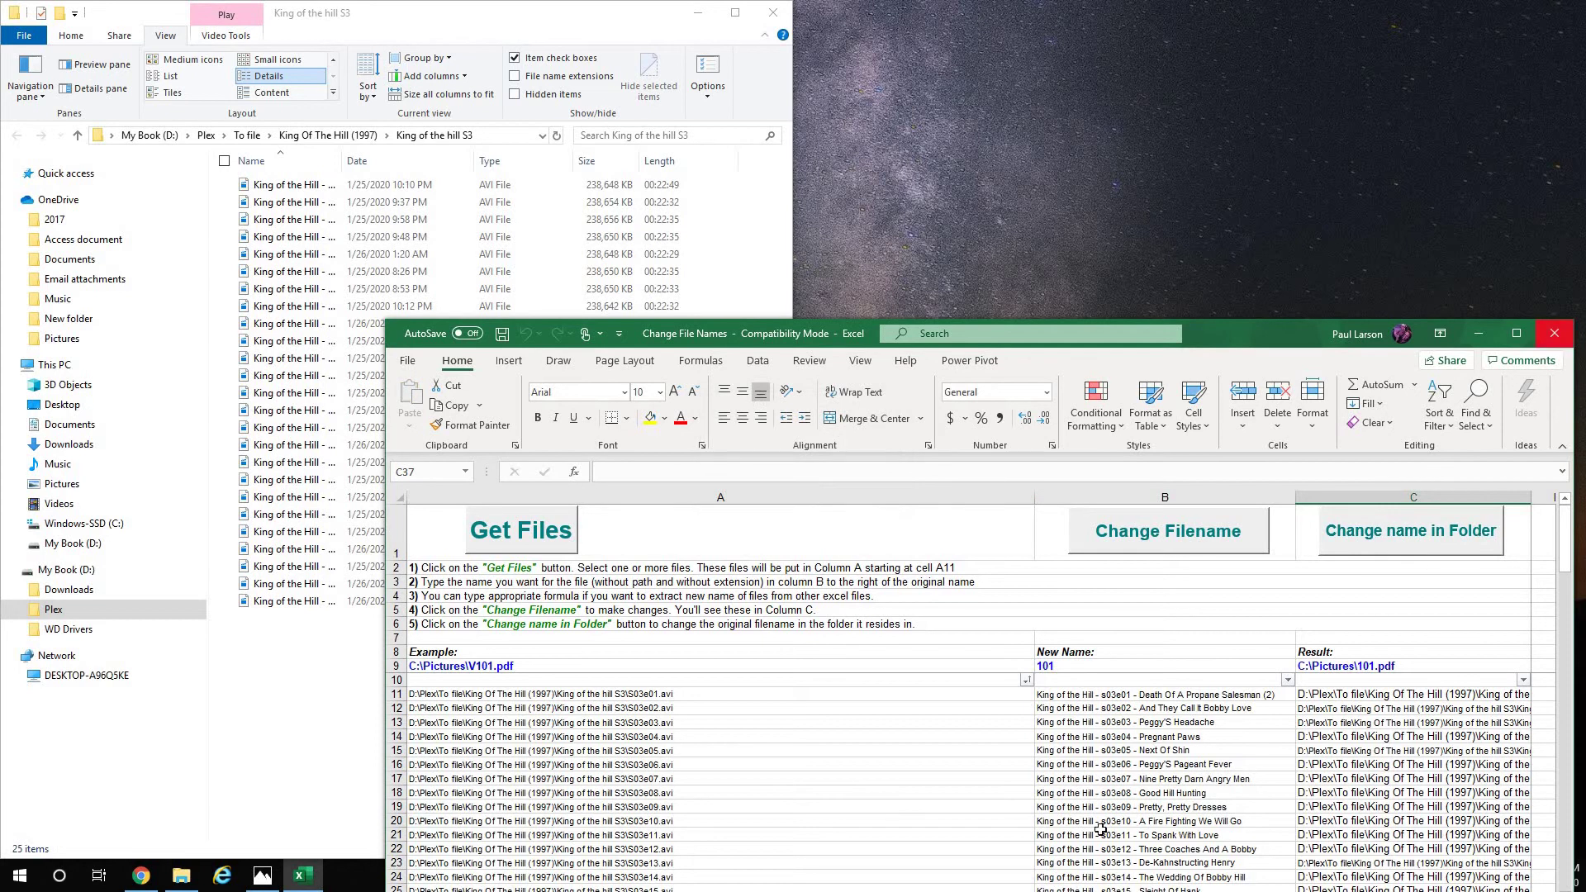
- Widen File Explorer's Name column to show the full renamed episode titles
double_click(1292, 338)
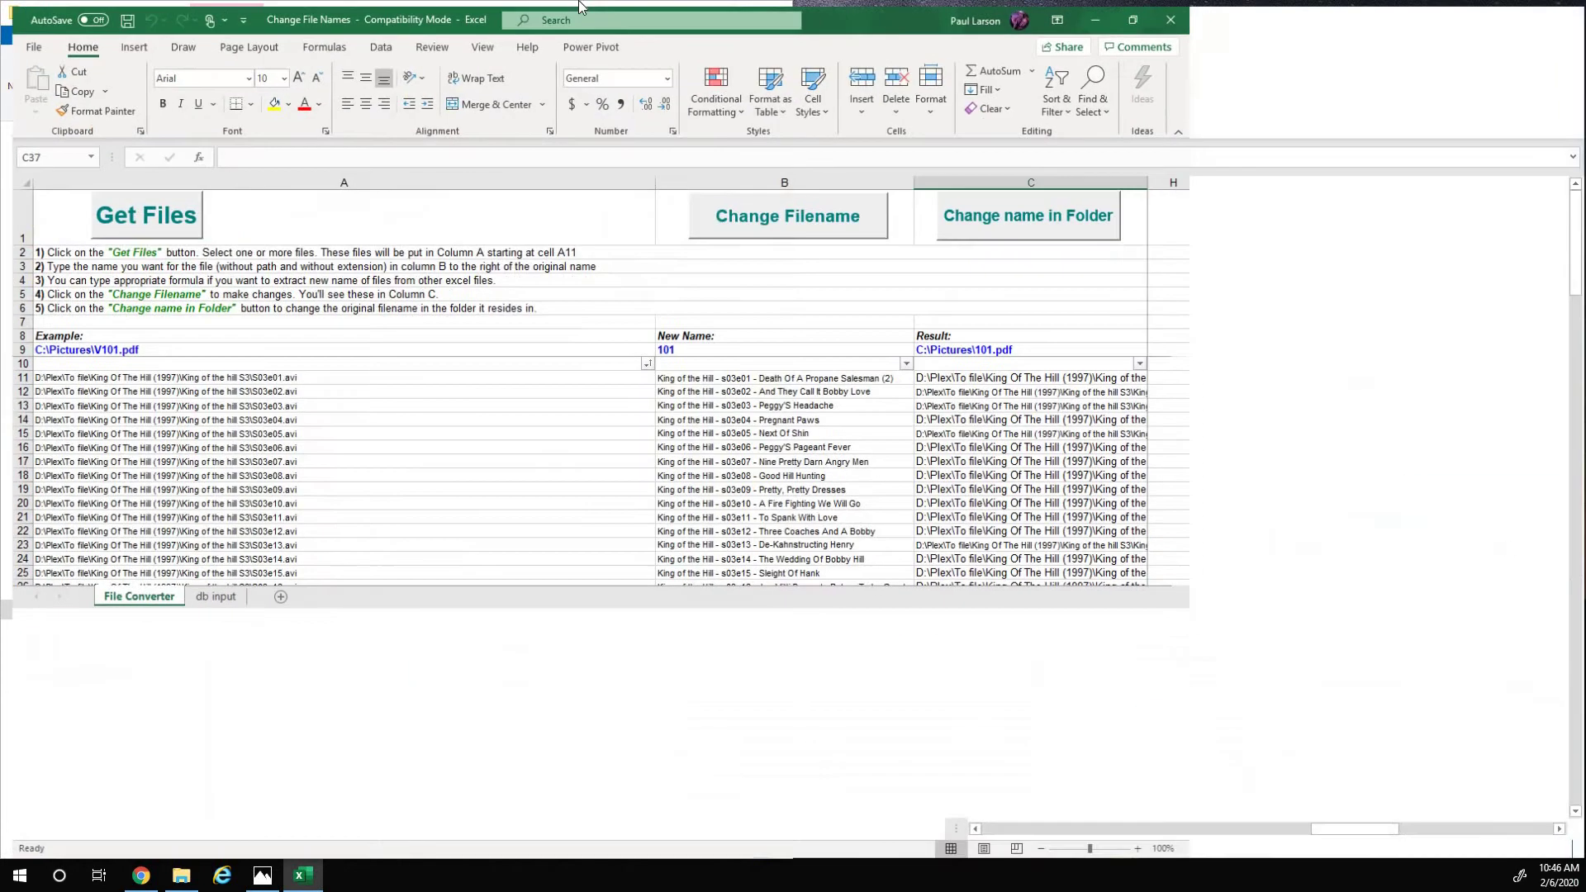
click(1528, 13)
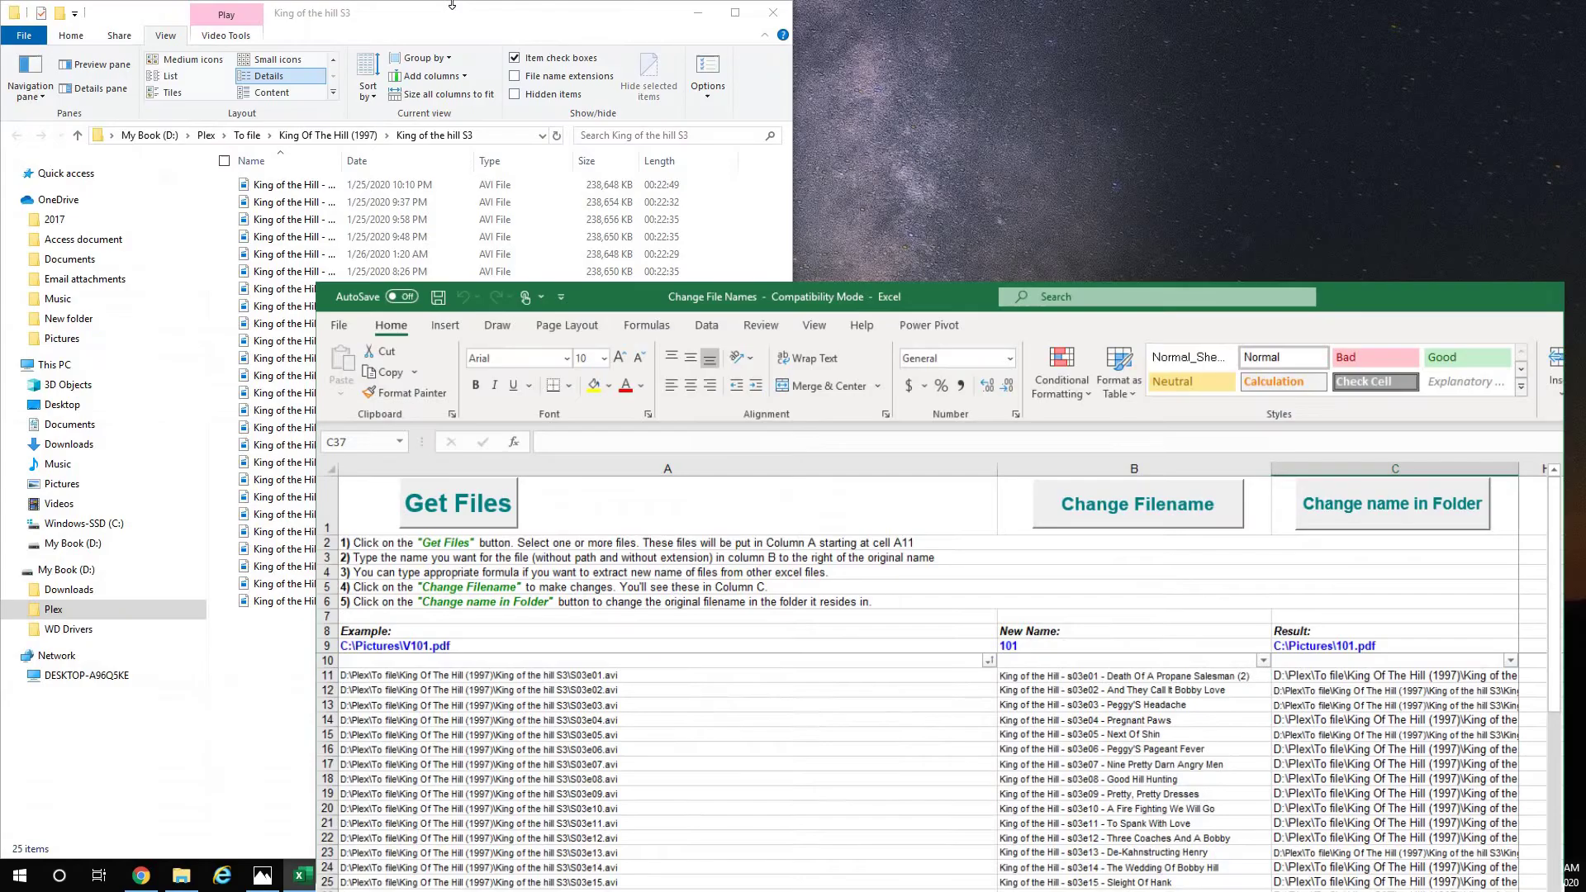
click(362, 164)
drag(341, 165, 583, 203)
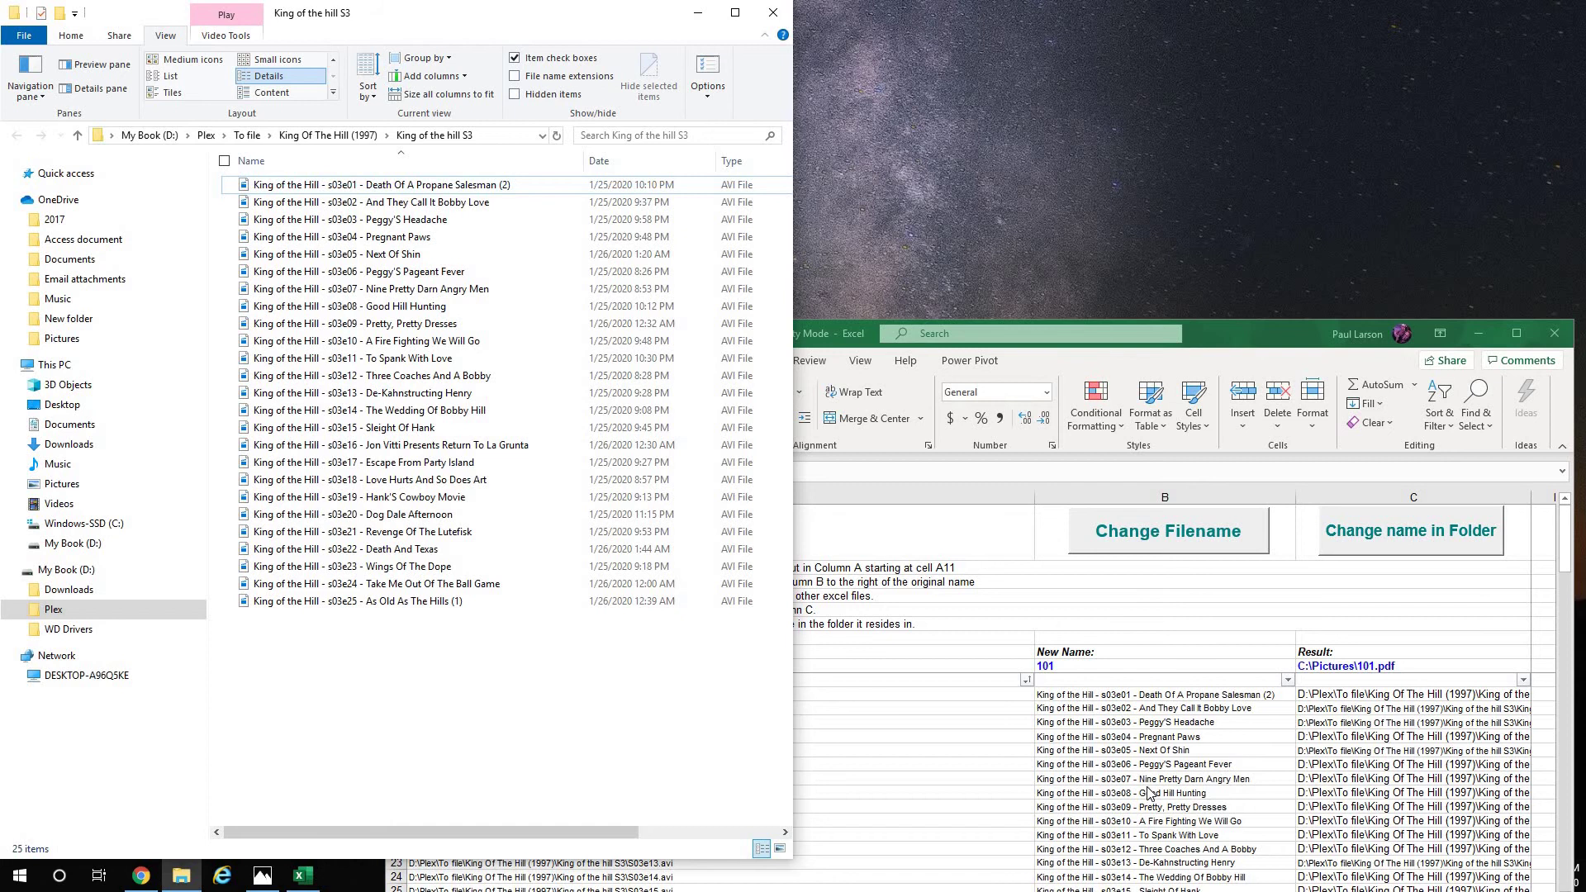
- Clear the sheet's paths and names with ClearContents and close the workbook without saving
drag(1239, 348, 979, 183)
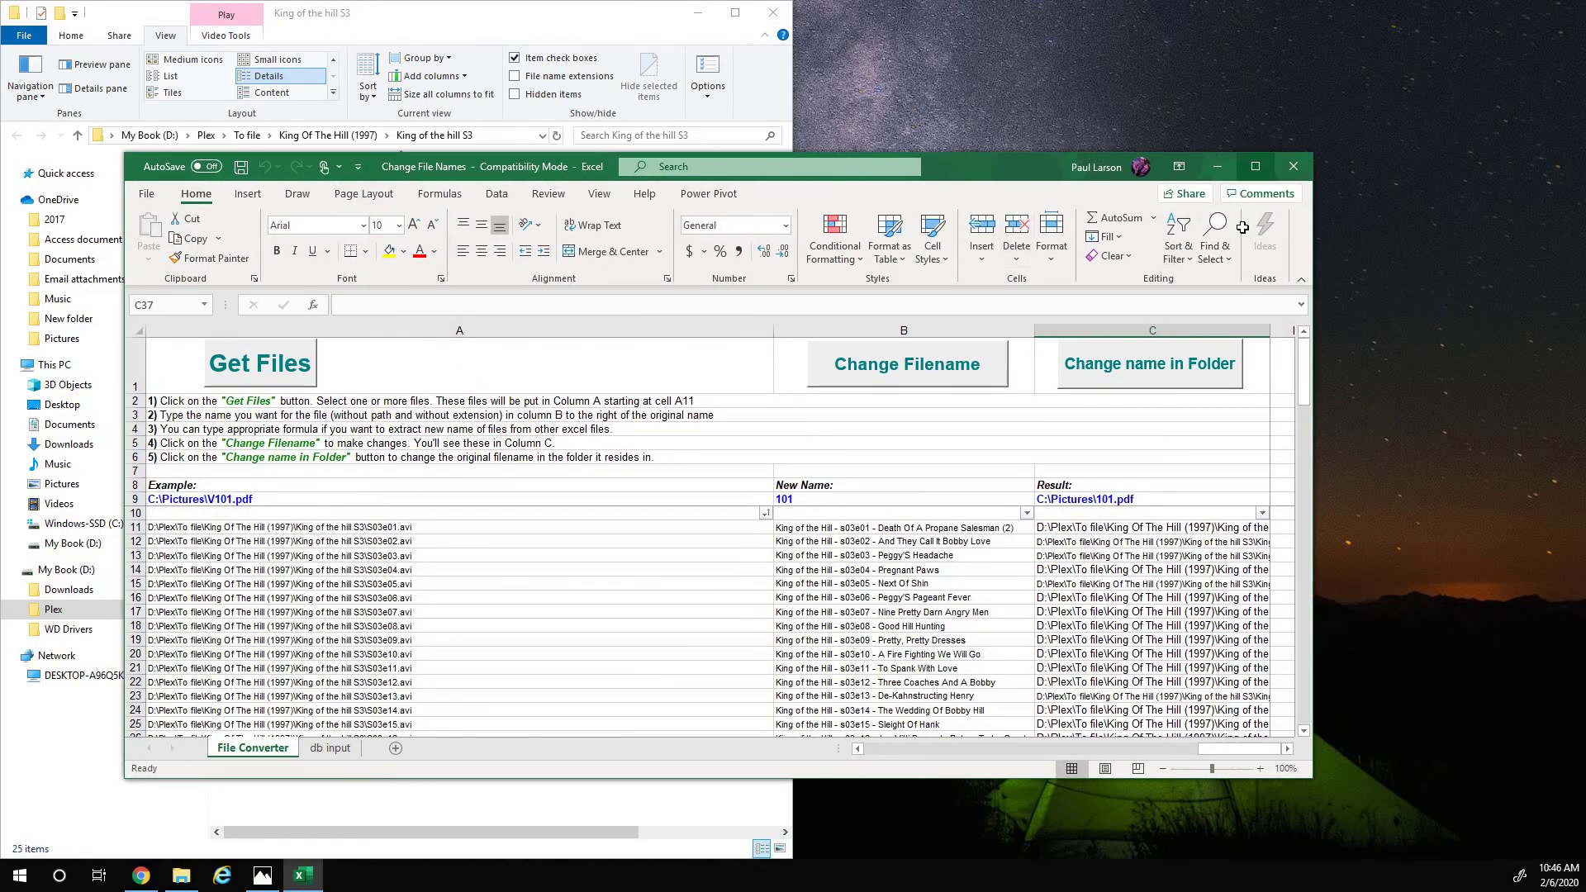
click(1254, 168)
drag(1208, 836, 1049, 834)
click(1199, 229)
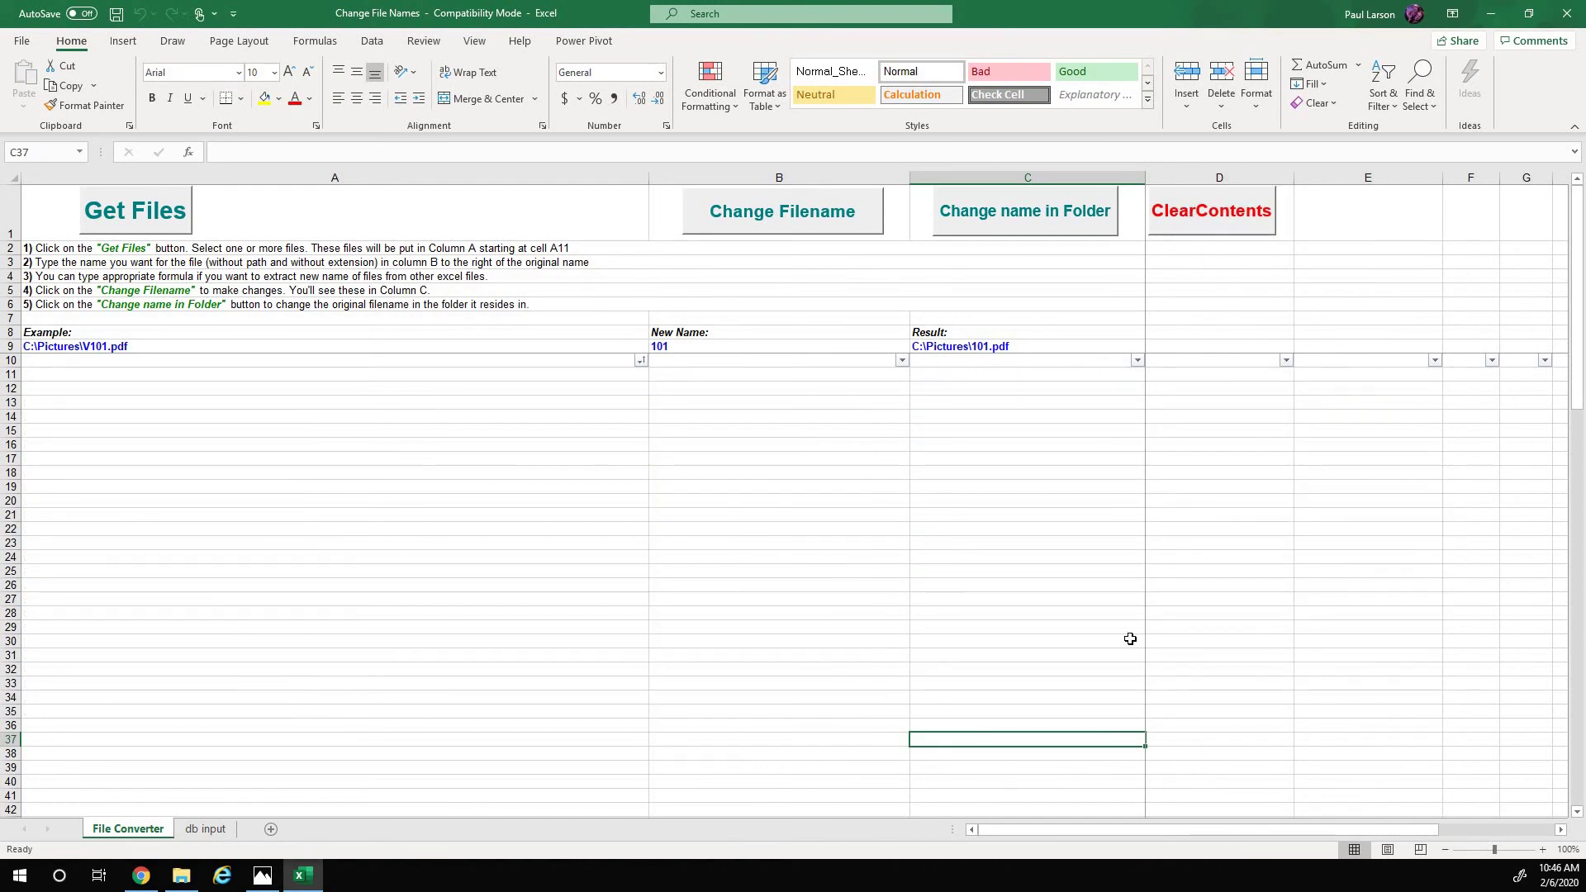
click(1580, 9)
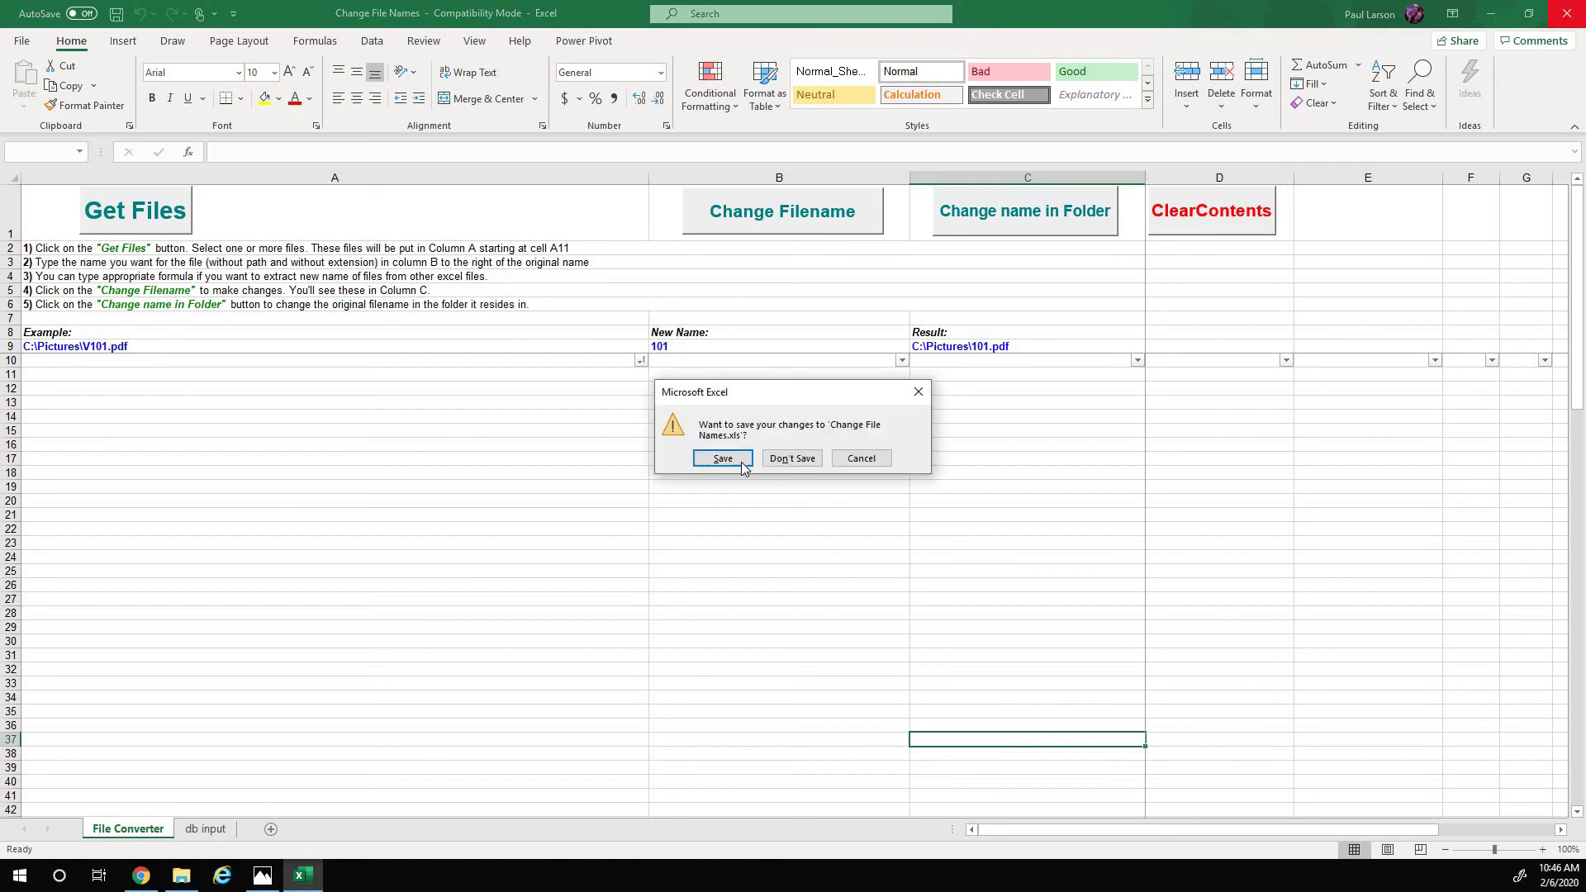
click(789, 458)
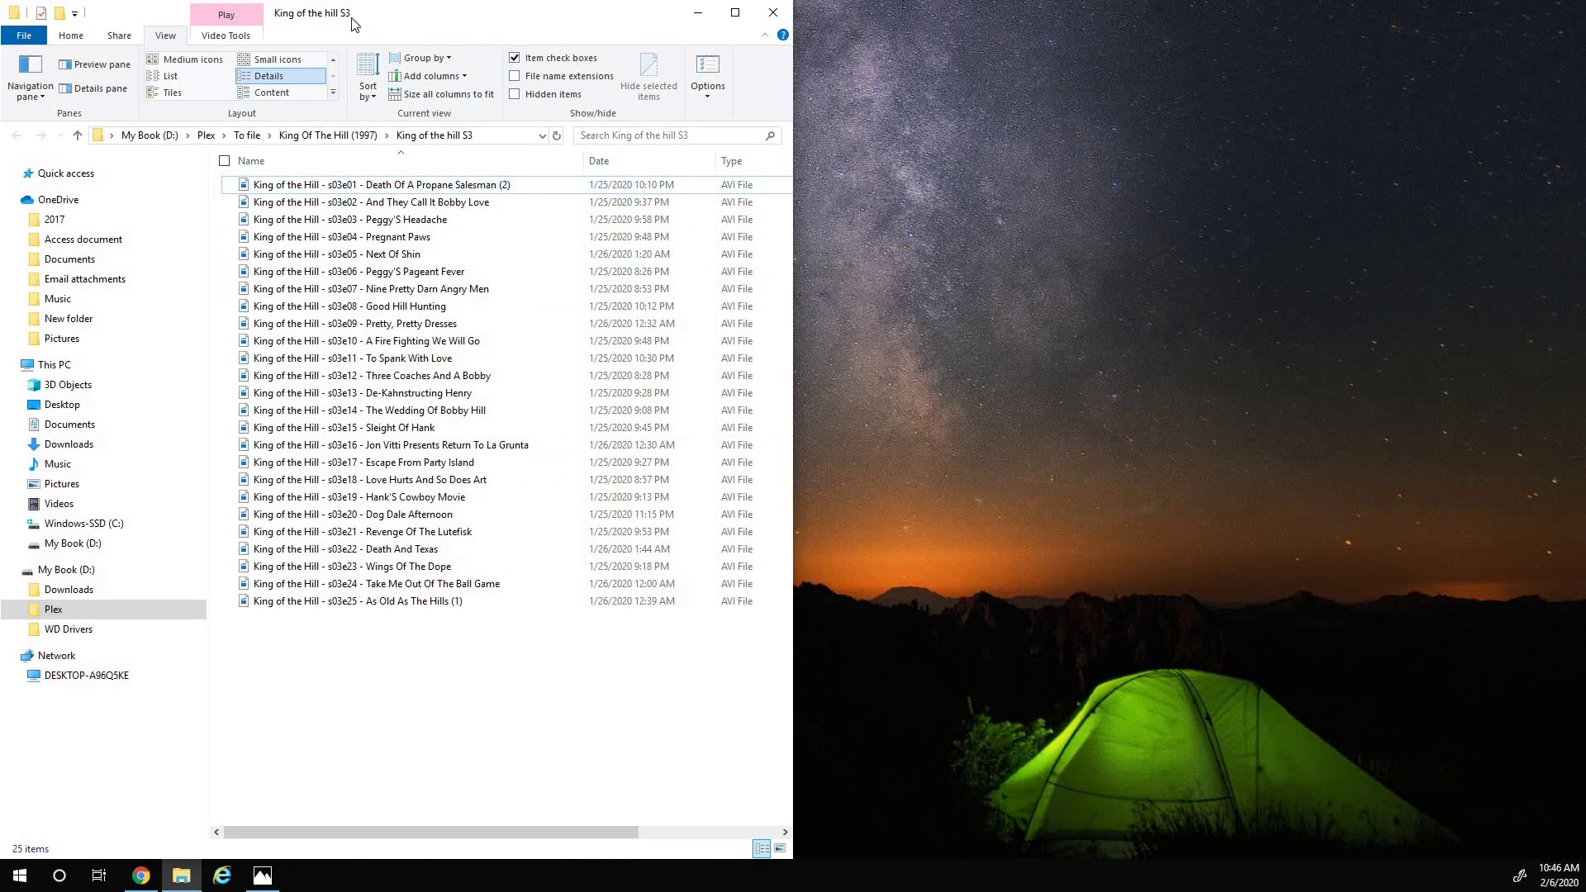
- Move the King of the hill S3 window to the desktop centre and scroll its renamed episode list
drag(689, 68, 1218, 196)
scroll(822, 357, down, 2)
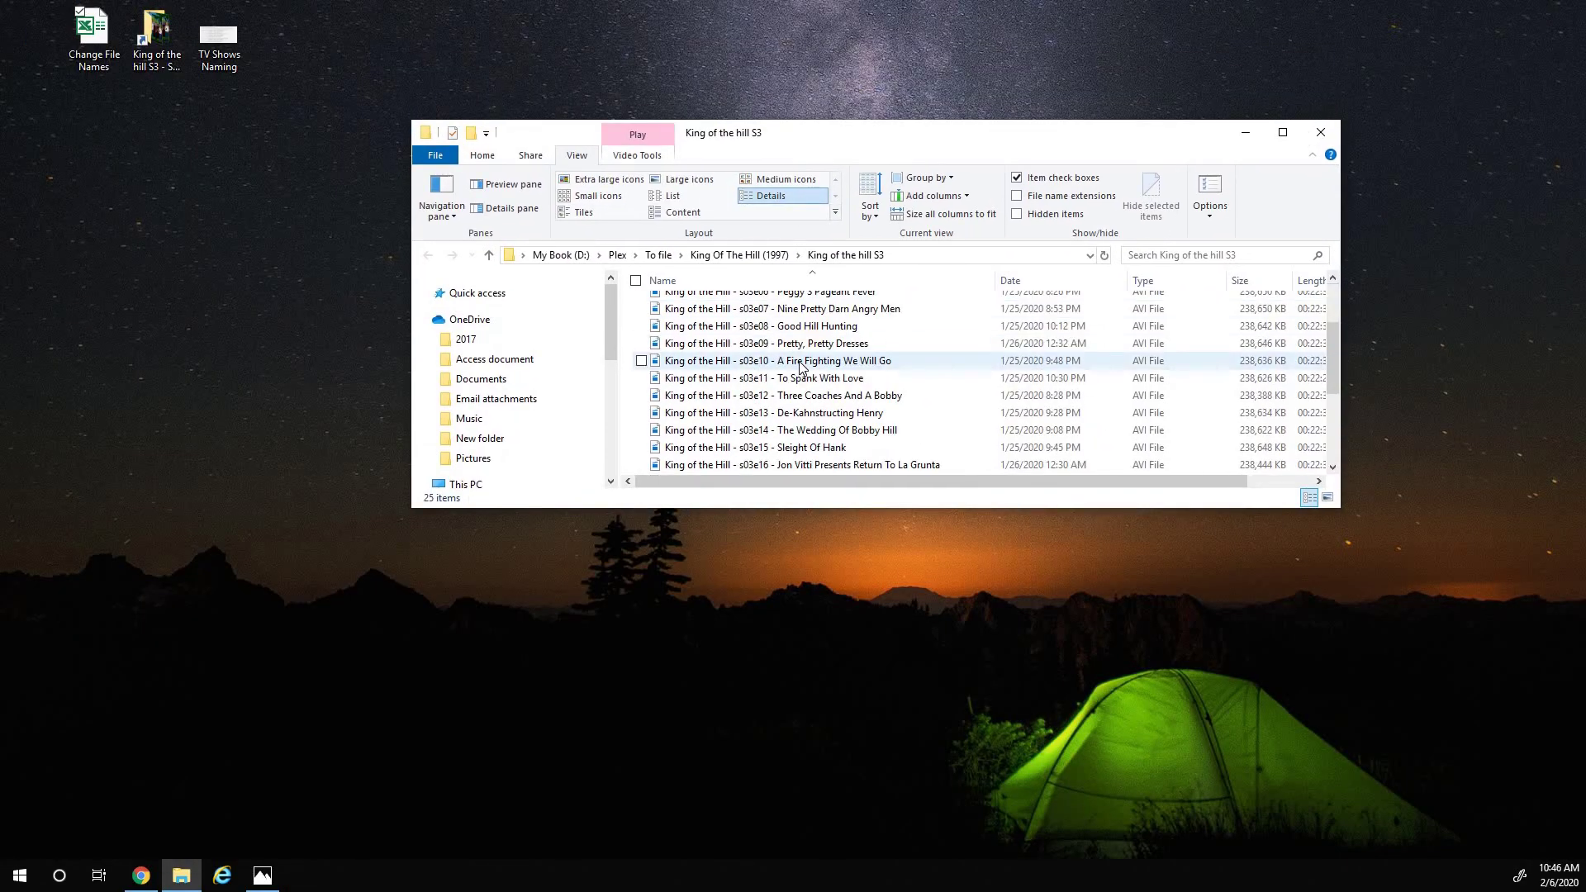
scroll(848, 295, up, 2)
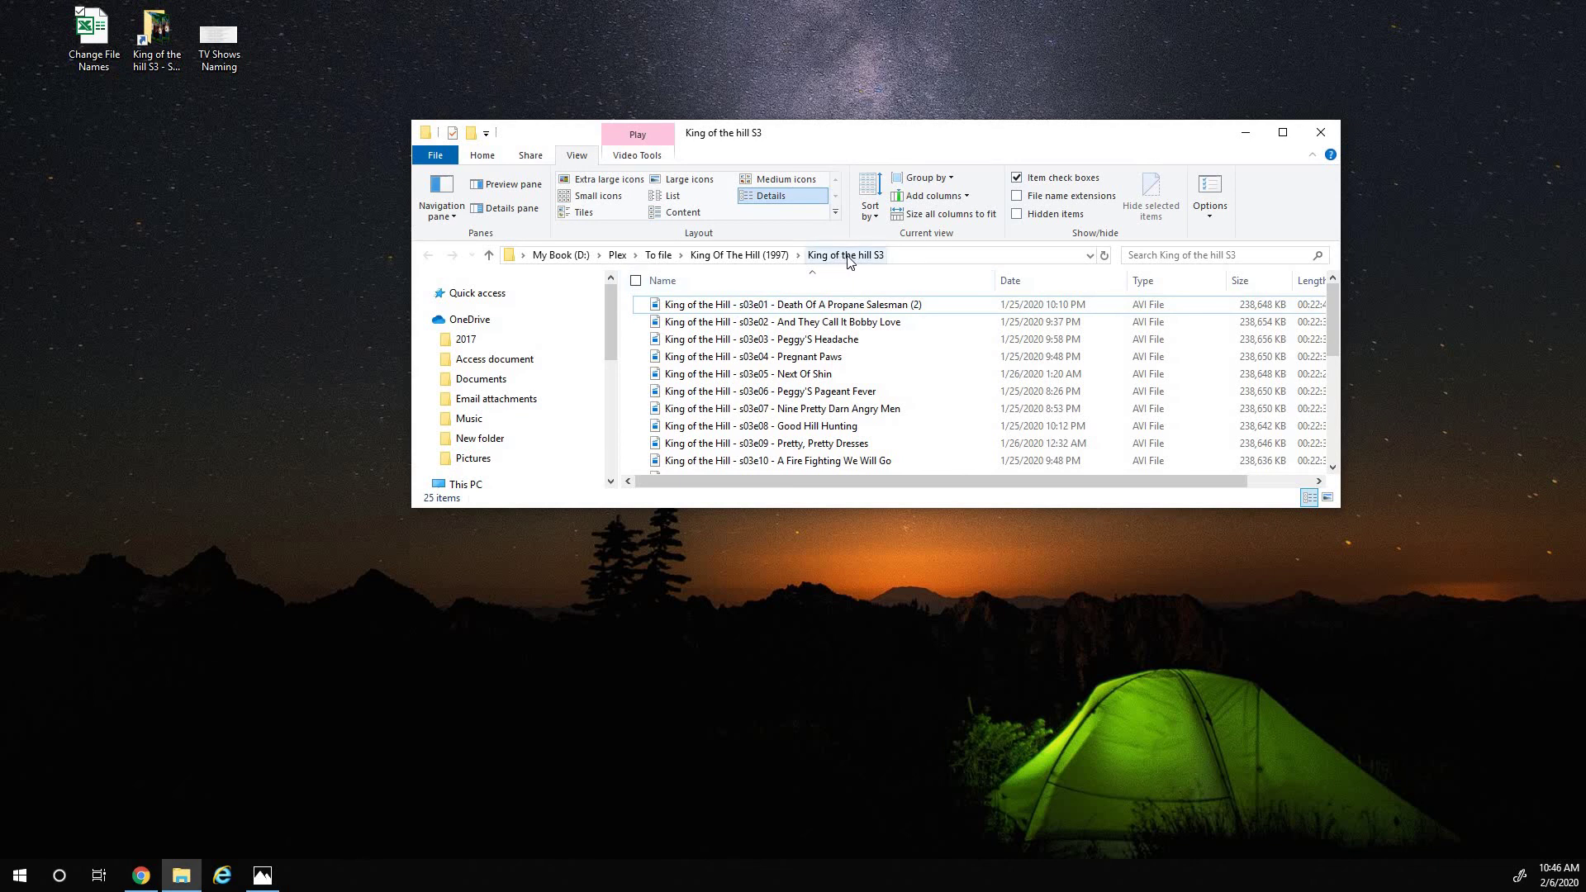